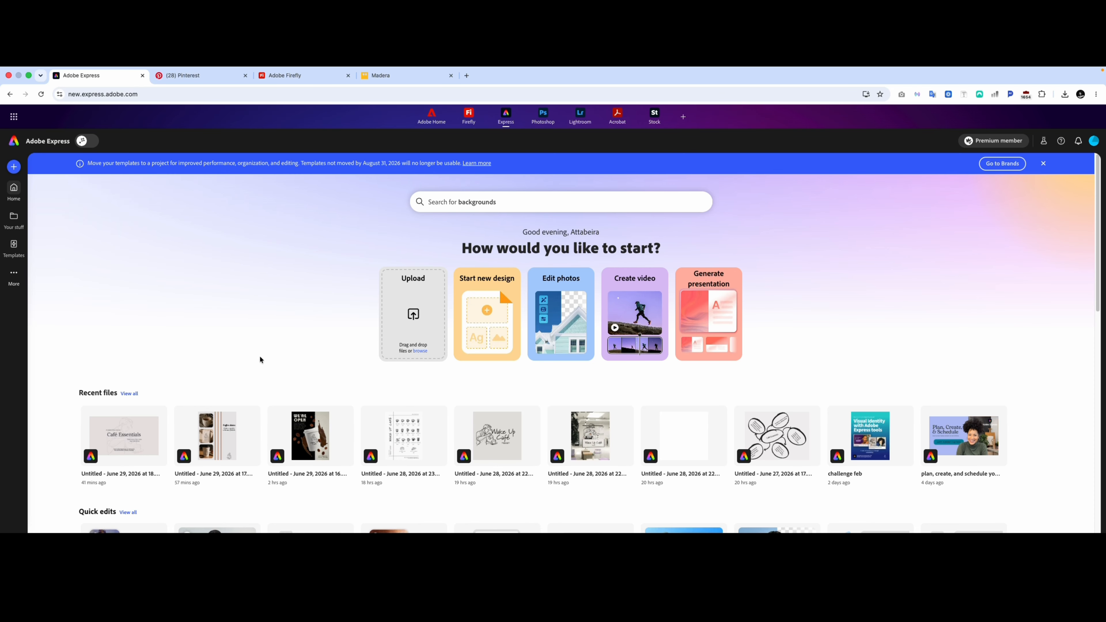
Open the recent WE'RE OPEN coffee flyer design and go to its first page.
{"action": "left_click", "coordinate": [304, 436]}
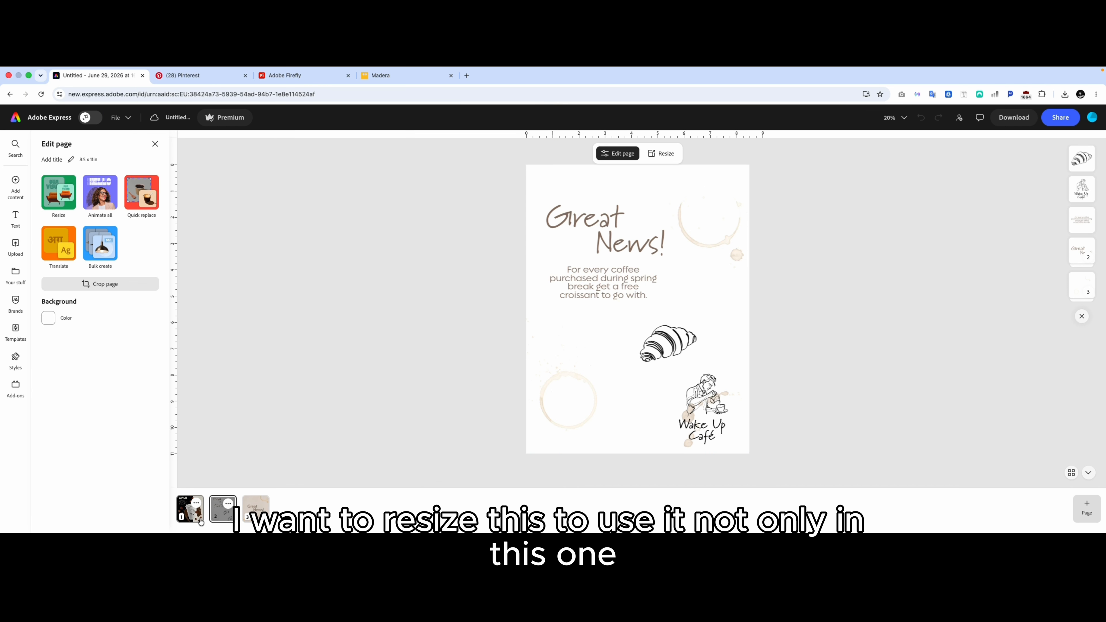
{"action": "left_click", "coordinate": [200, 520]}
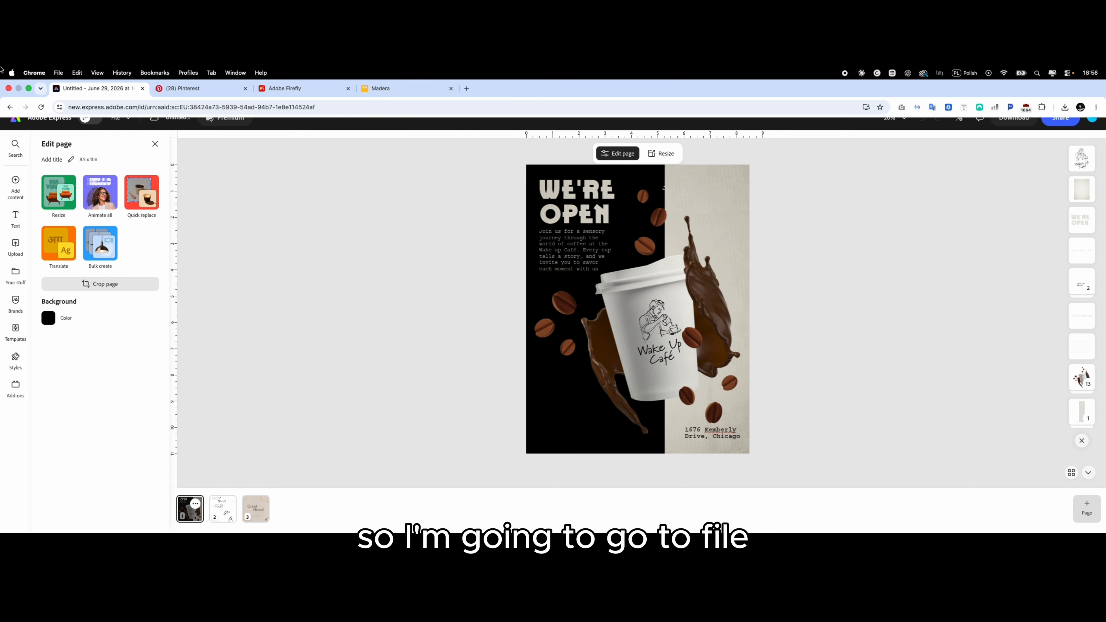
{"action": "mouse_move", "coordinate": [1, 68]}
{"action": "left_click", "coordinate": [304, 308]}
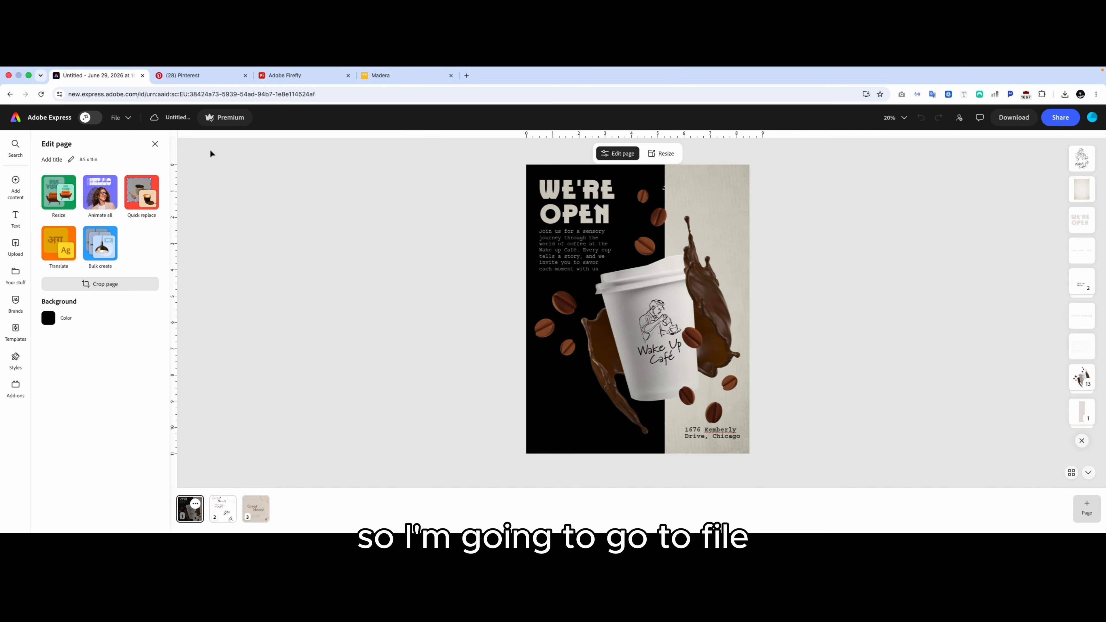
Resize the WE'RE OPEN page itself to the Instagram story format, 1080 x 1920 px, and keep the first result.
{"action": "left_click", "coordinate": [115, 116]}
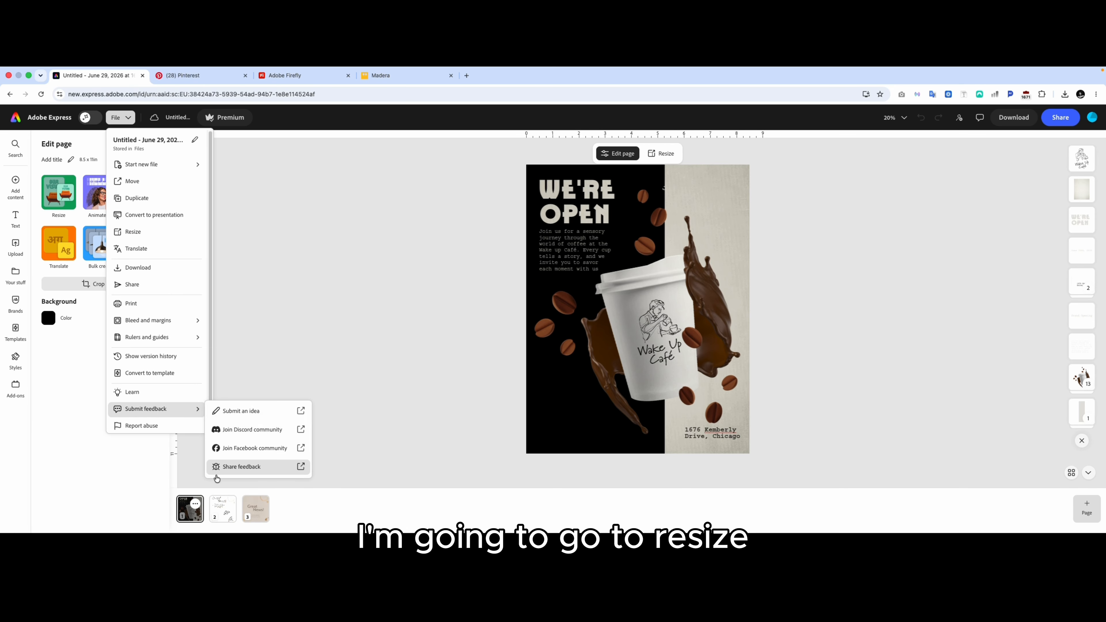
{"action": "left_click", "coordinate": [132, 232]}
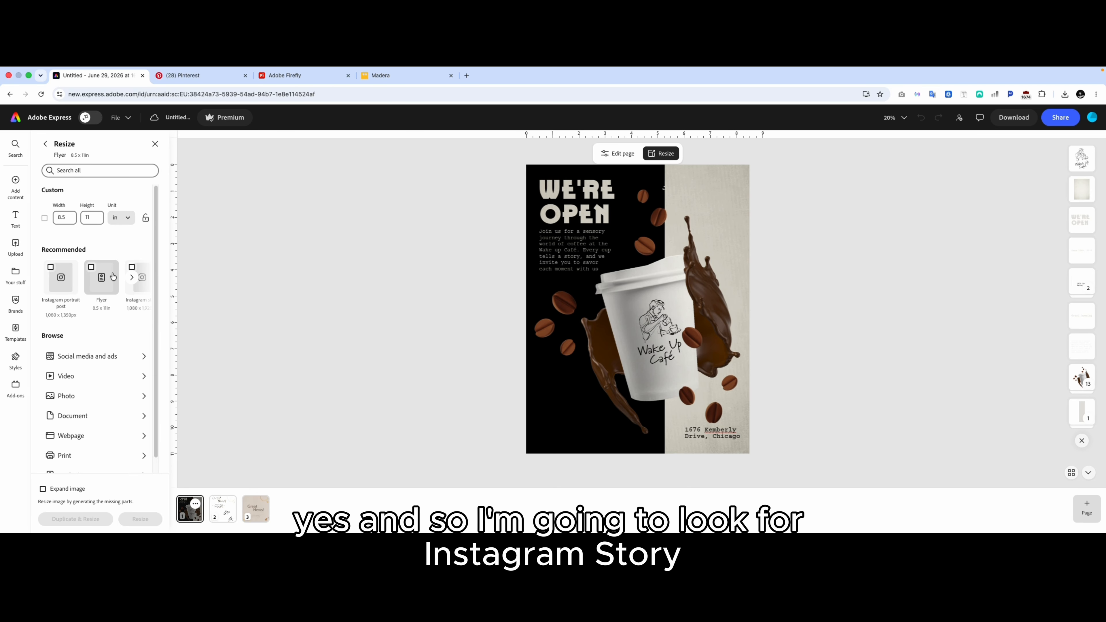
{"action": "left_click", "coordinate": [132, 278]}
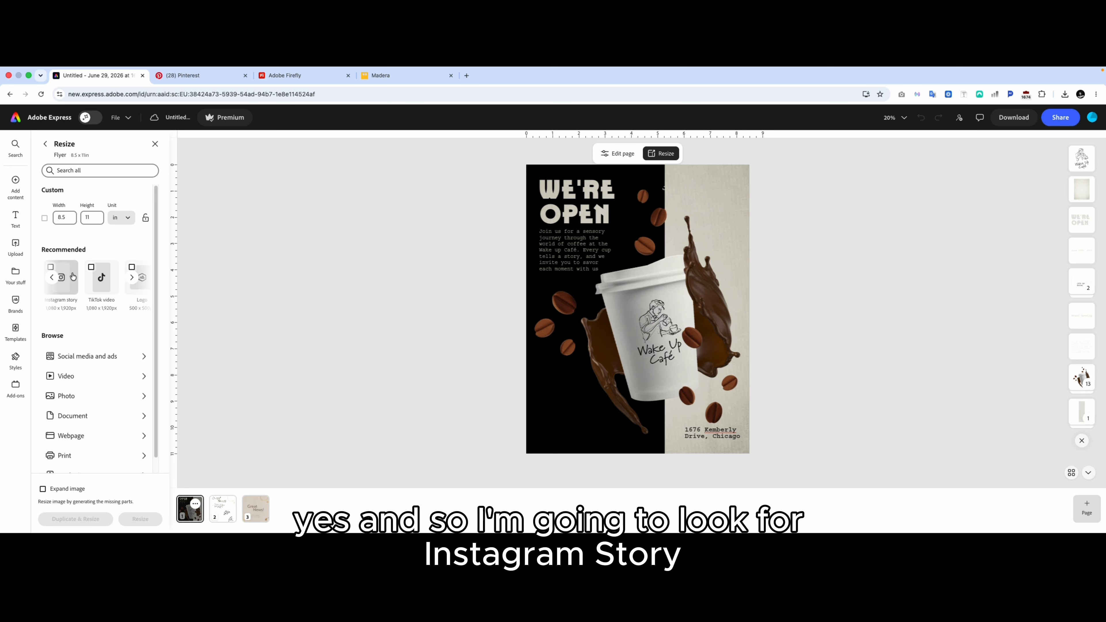
{"action": "left_click", "coordinate": [61, 275]}
{"action": "left_click", "coordinate": [151, 522]}
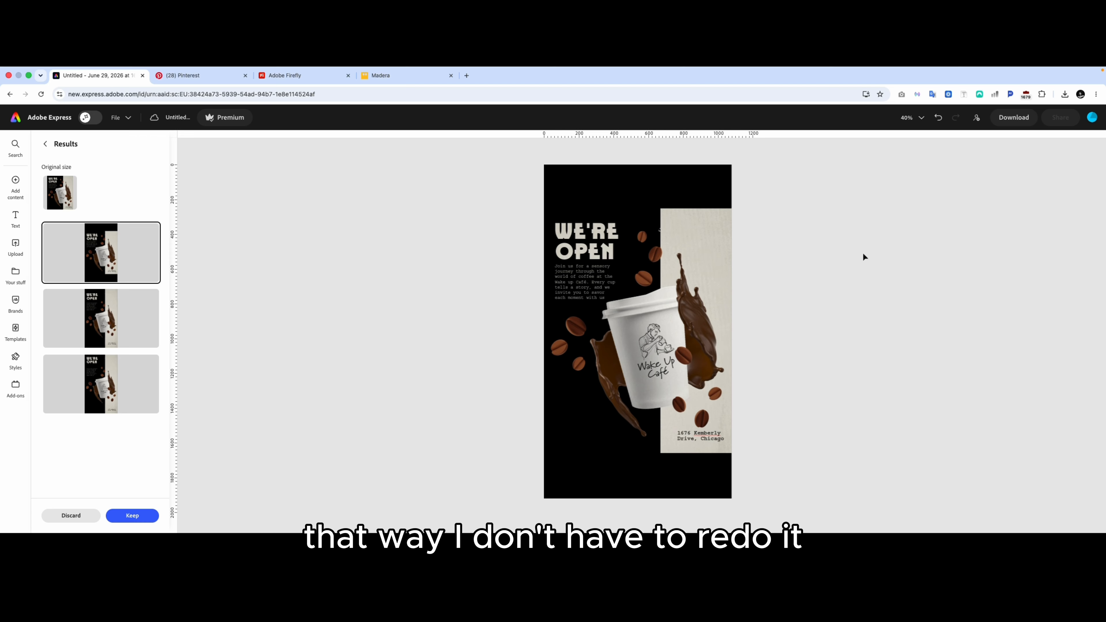
{"action": "left_click_drag", "start_coordinate": [839, 191], "coordinate": [573, 453]}
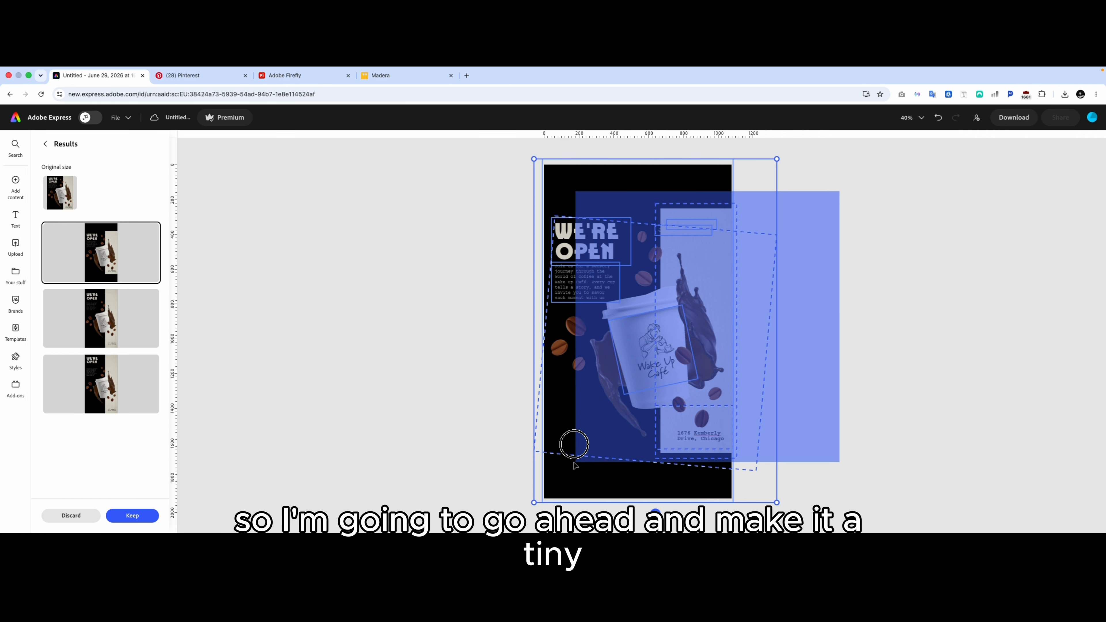
{"action": "left_click", "coordinate": [133, 515]}
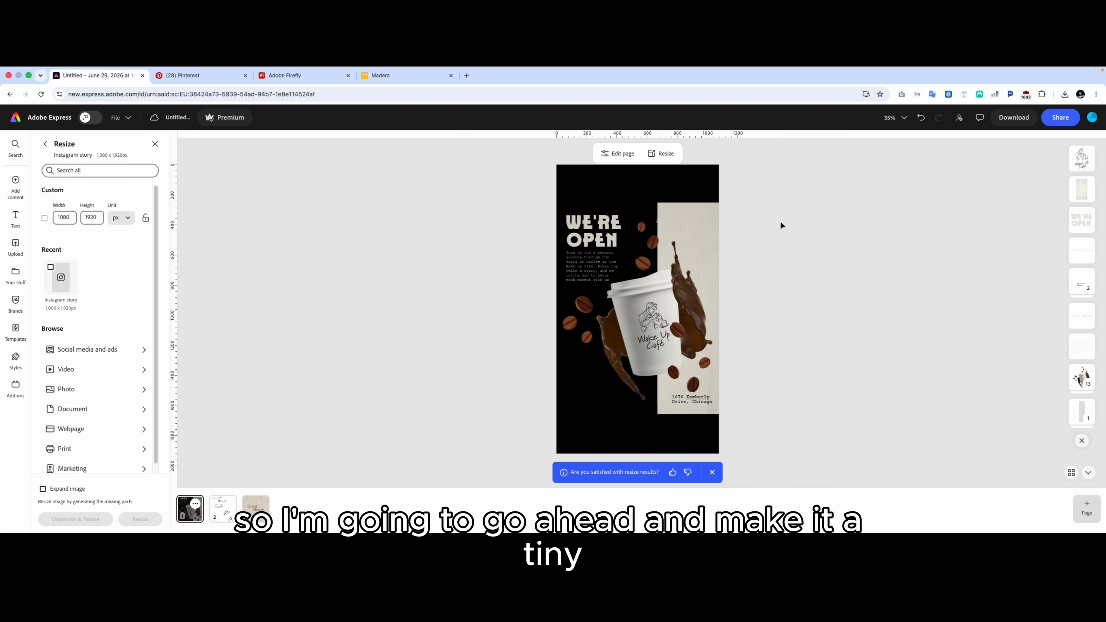
Enlarge all the page's elements together and shift them slightly upward to fill more of the story format.
{"action": "left_click_drag", "start_coordinate": [760, 200], "coordinate": [557, 374]}
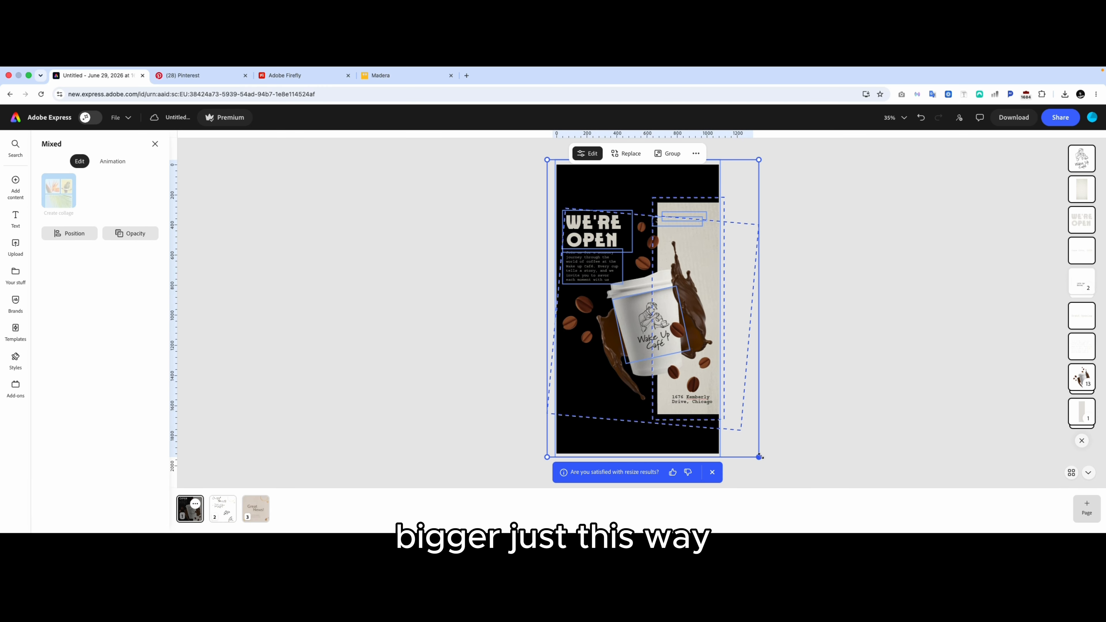
{"action": "left_click_drag", "start_coordinate": [759, 457], "coordinate": [800, 481]}
{"action": "mouse_move", "coordinate": [699, 359]}
{"action": "left_mouse_down"}
{"action": "mouse_move", "coordinate": [671, 344]}
{"action": "mouse_move", "coordinate": [699, 339]}
{"action": "left_mouse_up"}
{"action": "left_click", "coordinate": [803, 305]}
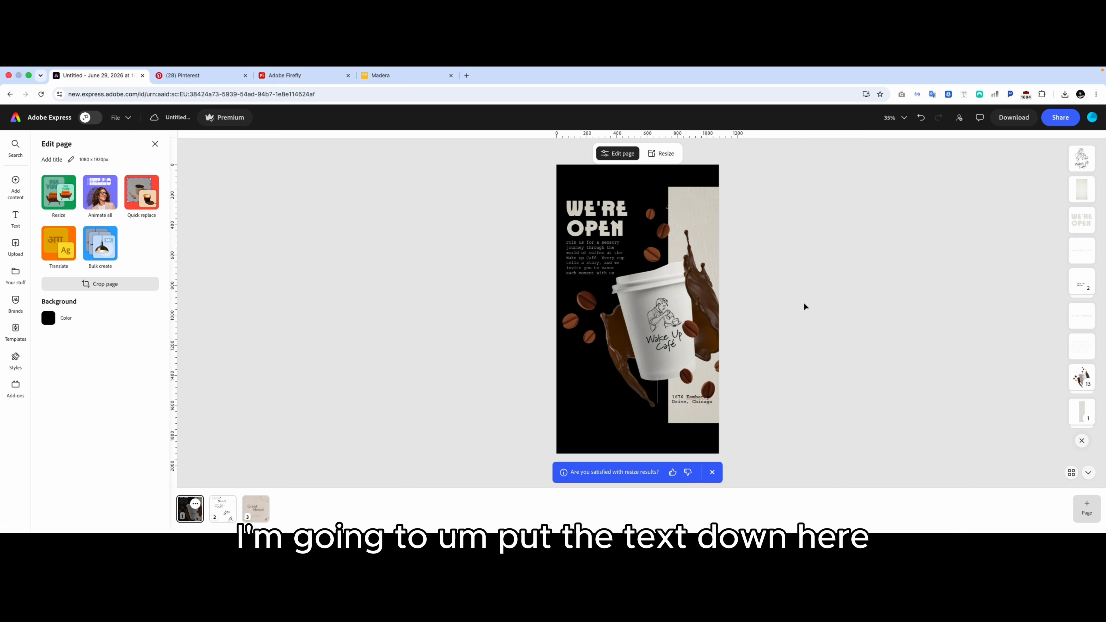
Move the small paragraph to the page's lower part and enlarge the WE'RE OPEN heading to font size 159, shifting it slightly downward.
{"action": "left_click_drag", "start_coordinate": [598, 261], "coordinate": [600, 403]}
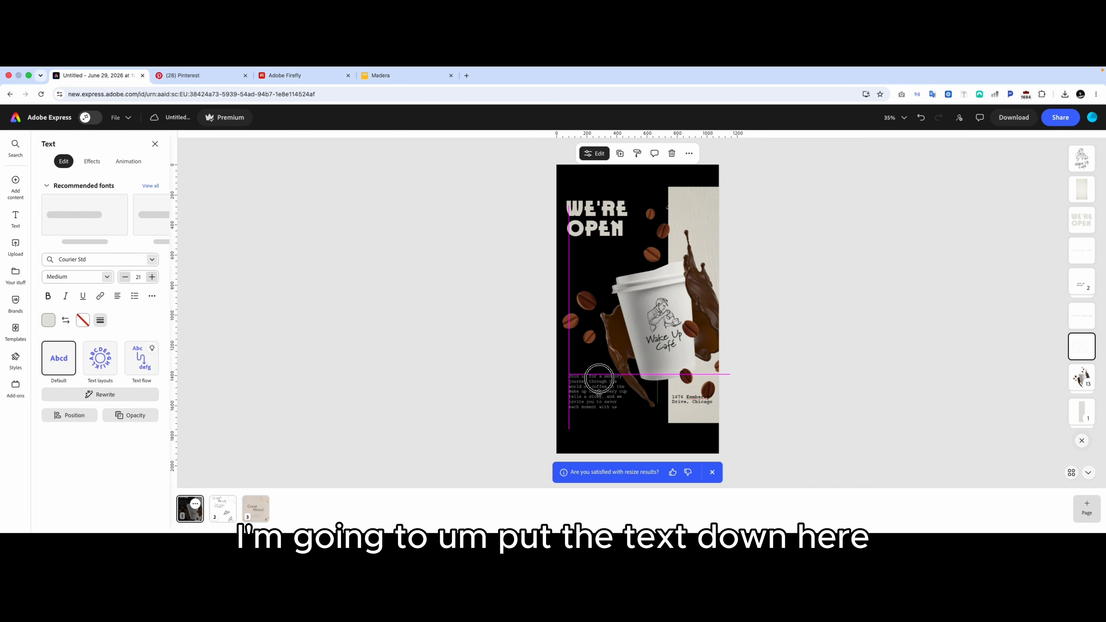
{"action": "left_click", "coordinate": [575, 227]}
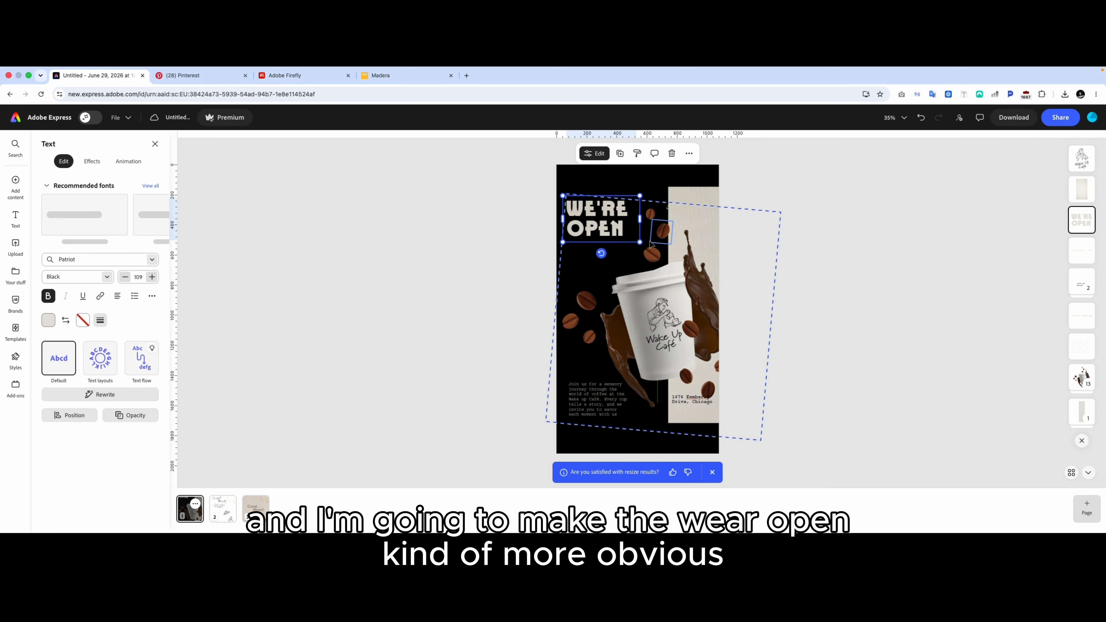
{"action": "left_click_drag", "start_coordinate": [640, 242], "coordinate": [671, 262]}
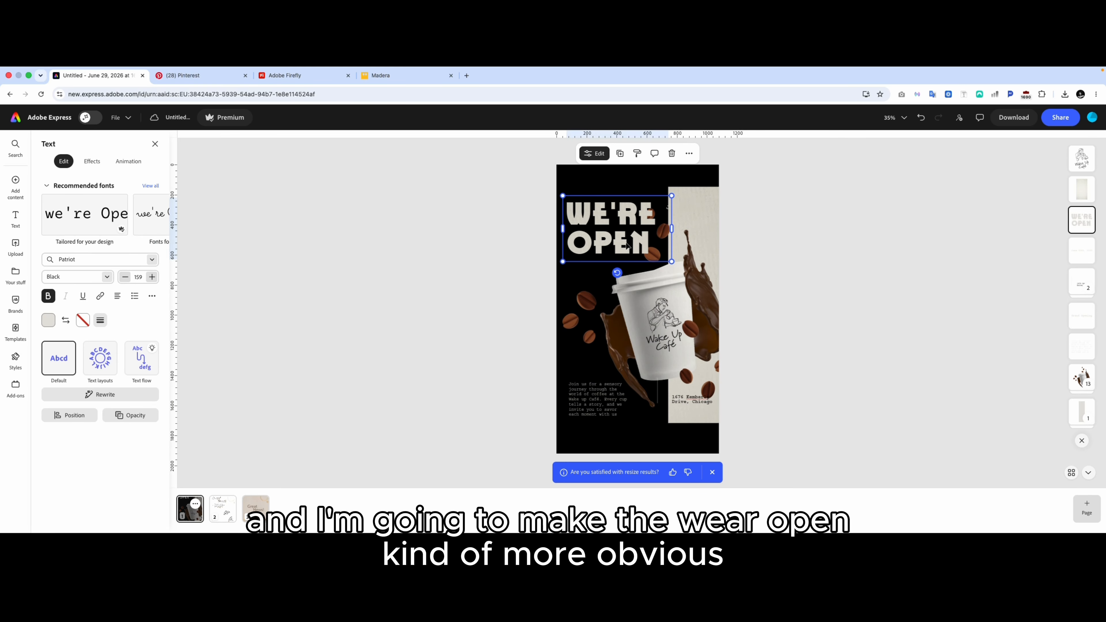
{"action": "left_click_drag", "start_coordinate": [618, 231], "coordinate": [613, 239]}
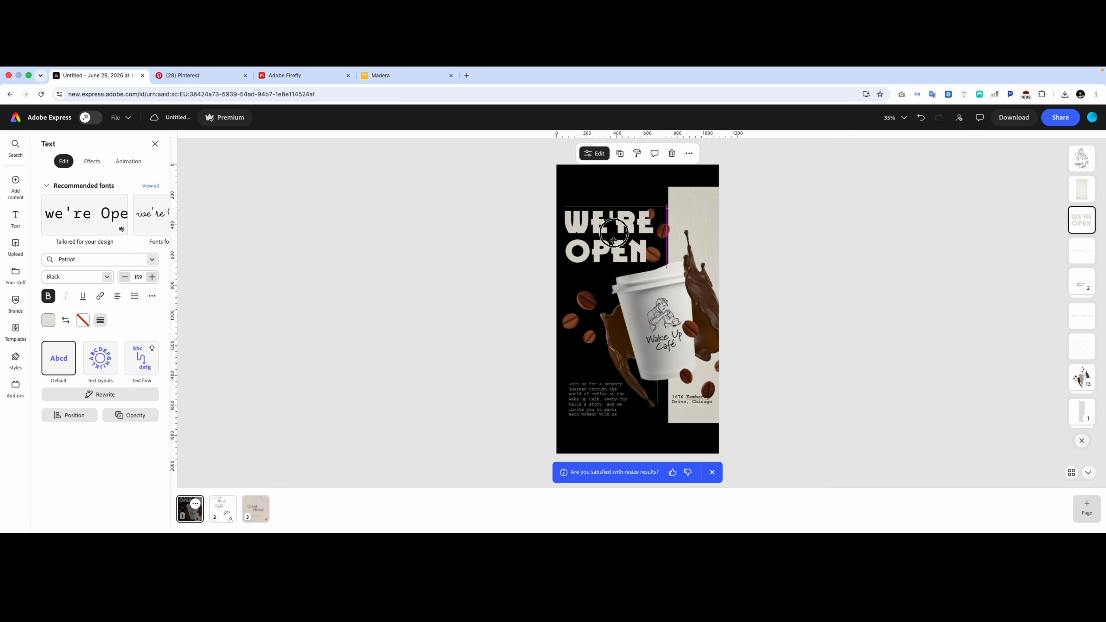
{"action": "left_click", "coordinate": [778, 230]}
Move the beige side panel to the page's upper edge and enlarge it to cover the full page height.
{"action": "left_click", "coordinate": [710, 207]}
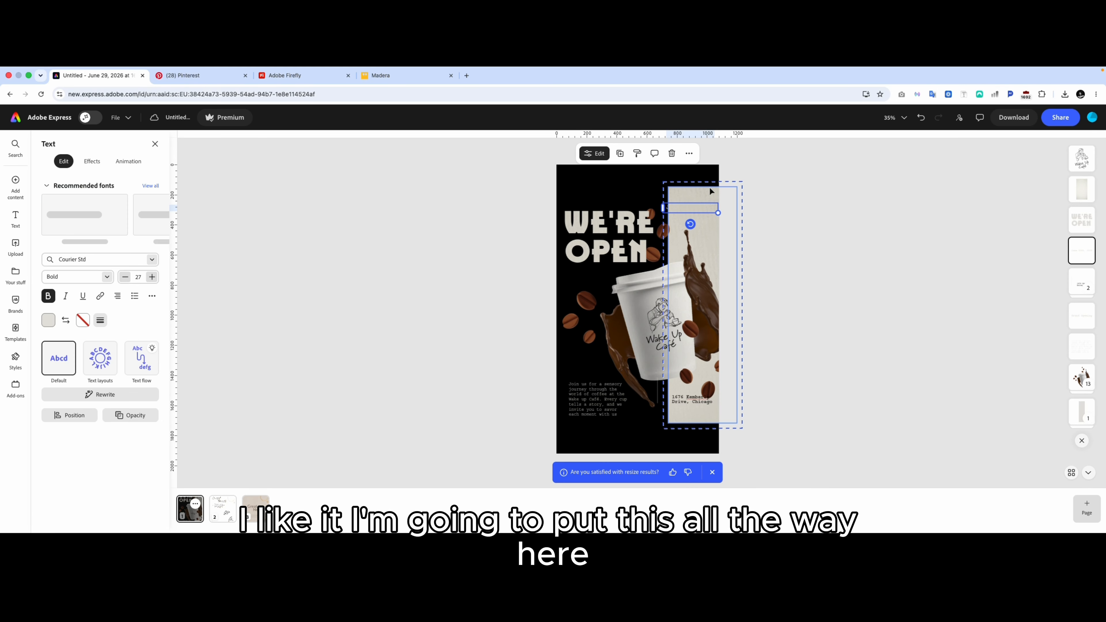
{"action": "left_click", "coordinate": [710, 191]}
{"action": "left_click", "coordinate": [705, 403]}
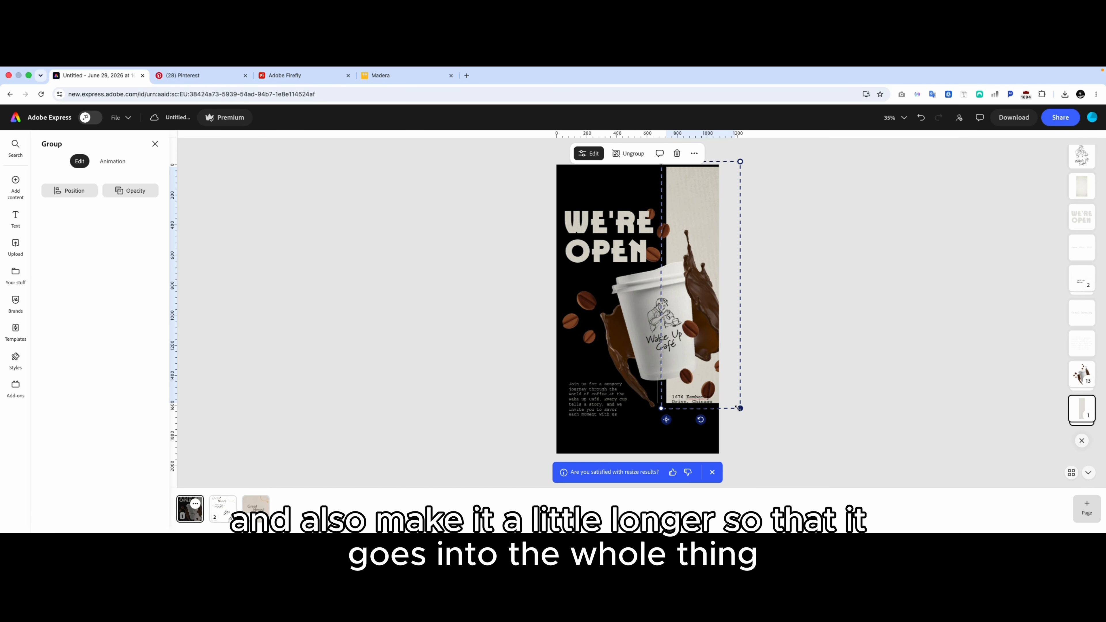
{"action": "left_click_drag", "start_coordinate": [740, 409], "coordinate": [759, 471]}
{"action": "left_click", "coordinate": [874, 324]}
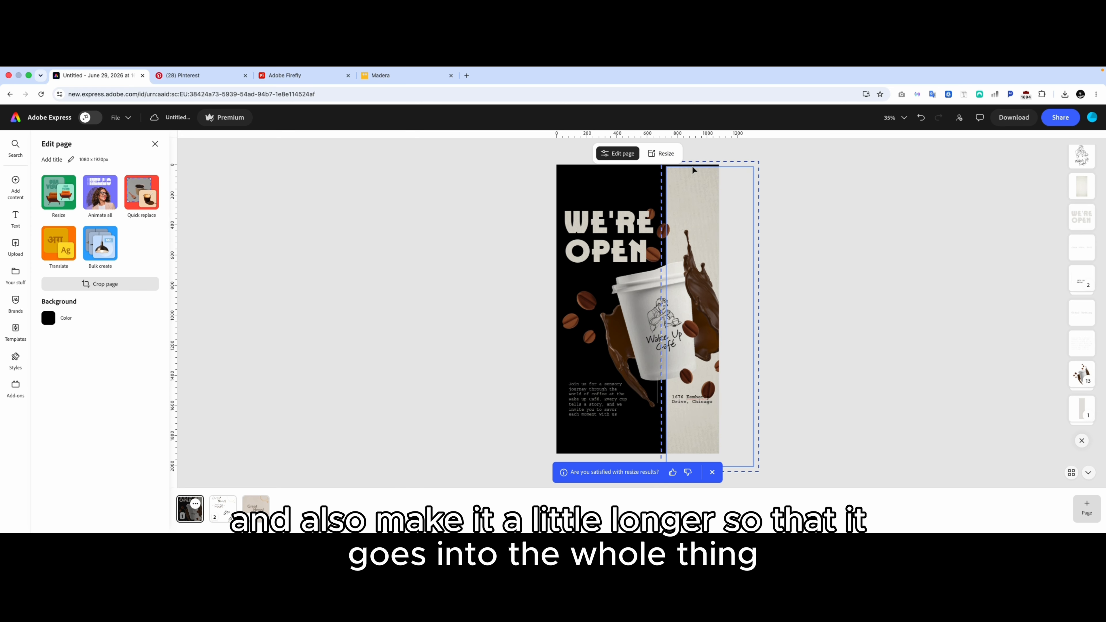
{"action": "left_click_drag", "start_coordinate": [696, 184], "coordinate": [692, 179]}
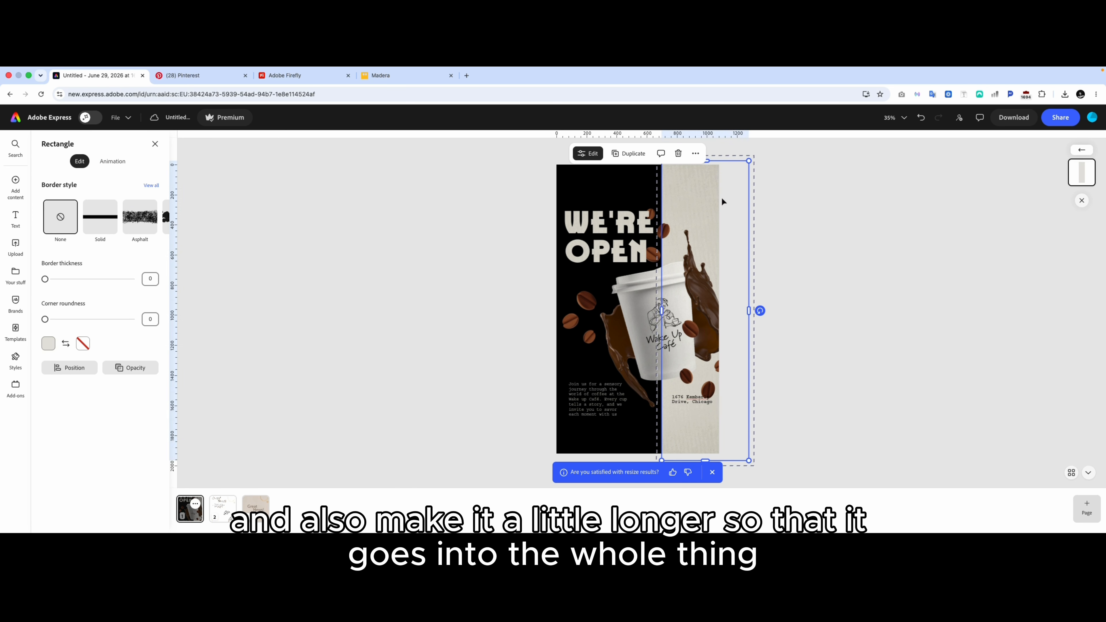
{"action": "left_click", "coordinate": [809, 226]}
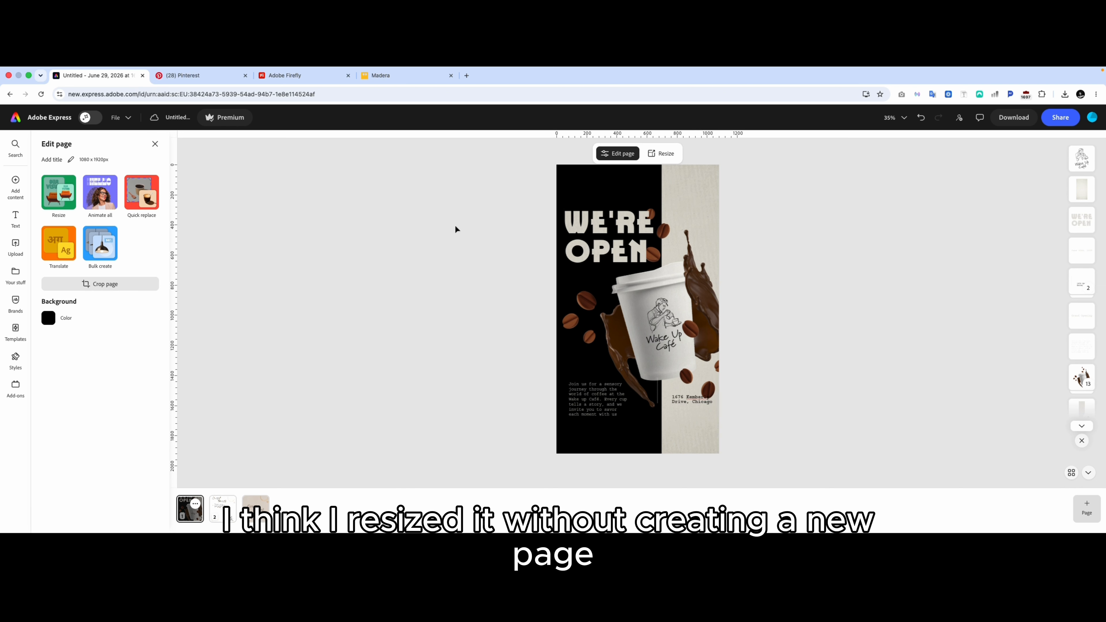
Undo all layout edits and the page resize to restore the original flyer format.
{"action": "key", "text": "super+z"}
{"action": "key", "text": "super+z"}
{"action": "key", "text": "super+z"}
{"action": "key", "text": "super+z"}
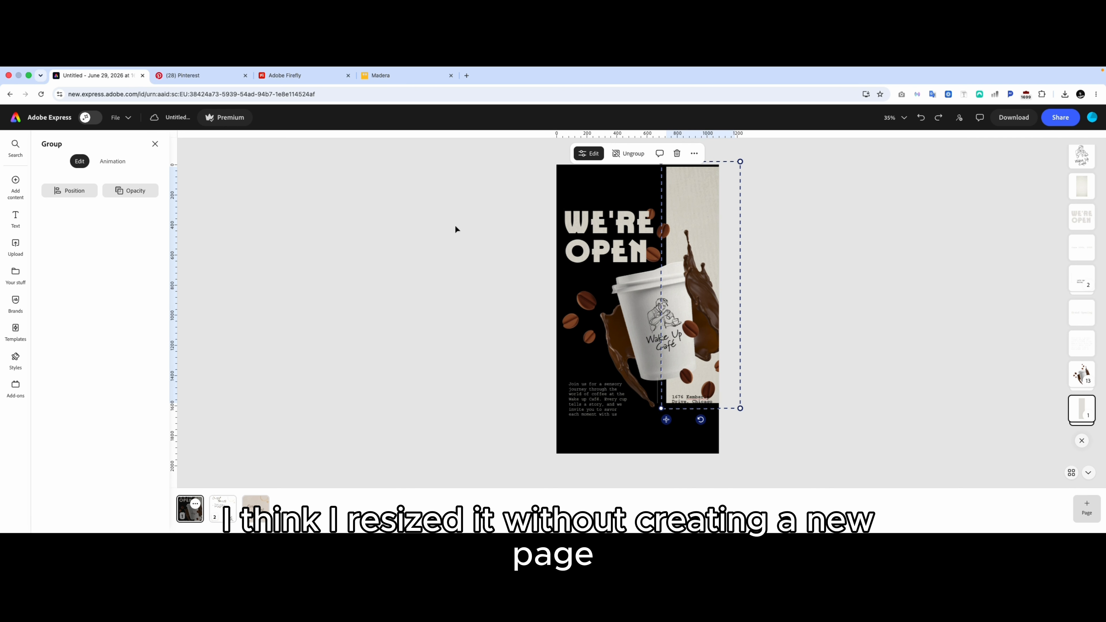
{"action": "key", "text": "super+z"}
{"action": "key", "text": "super+z"}
{"action": "key", "text": "super+z"}
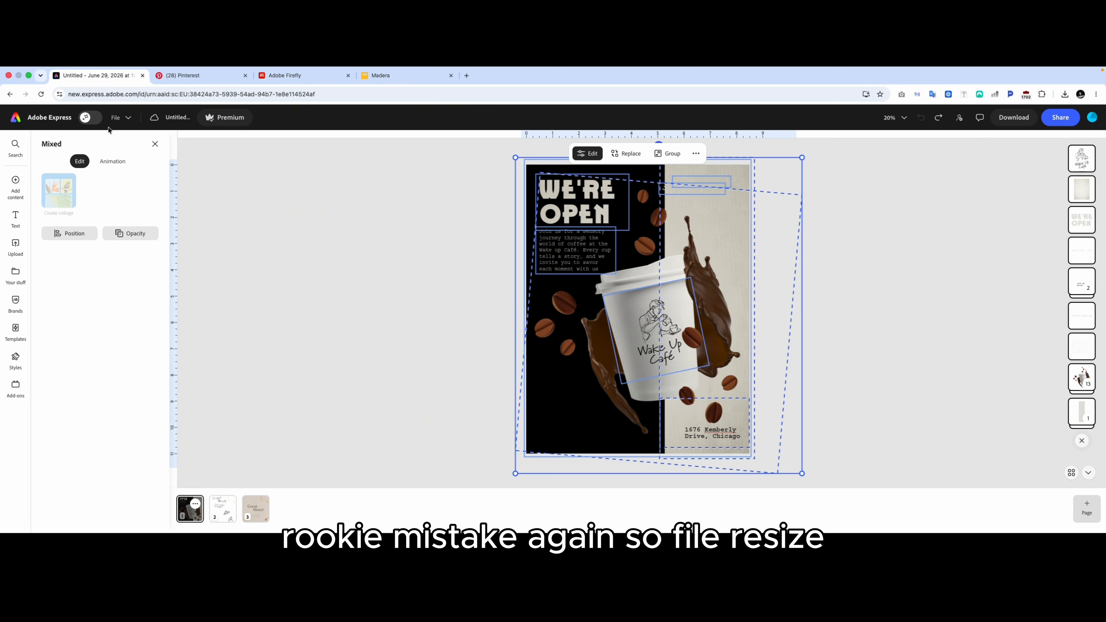
Create a duplicate of the WE'RE OPEN page resized to Instagram story and open that new page for editing.
{"action": "left_click", "coordinate": [116, 118]}
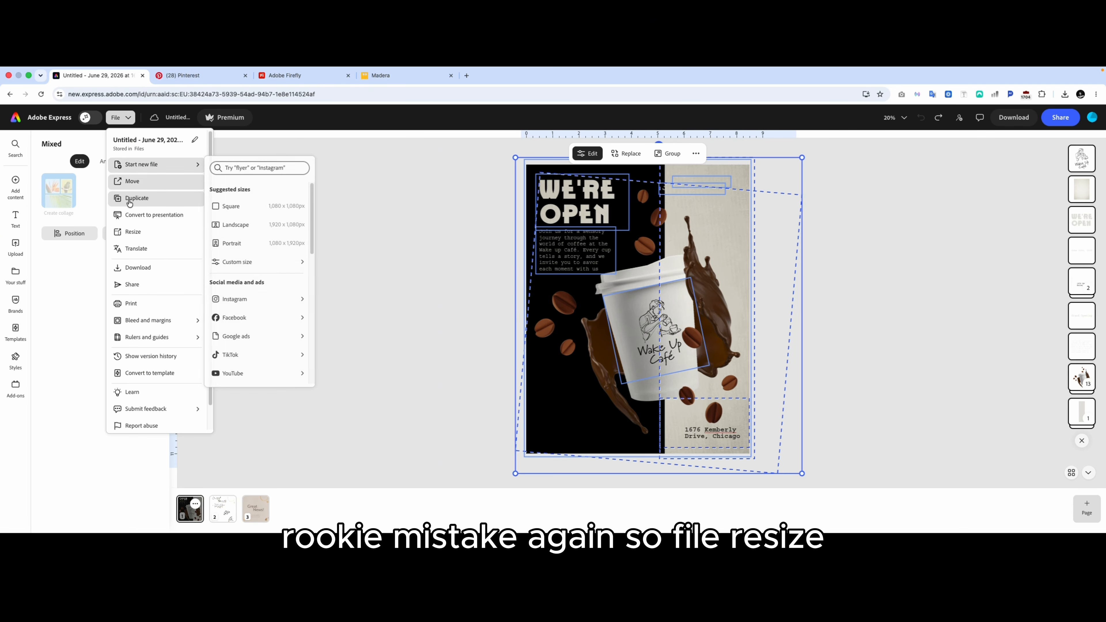
{"action": "left_click", "coordinate": [144, 227]}
{"action": "left_click", "coordinate": [61, 277]}
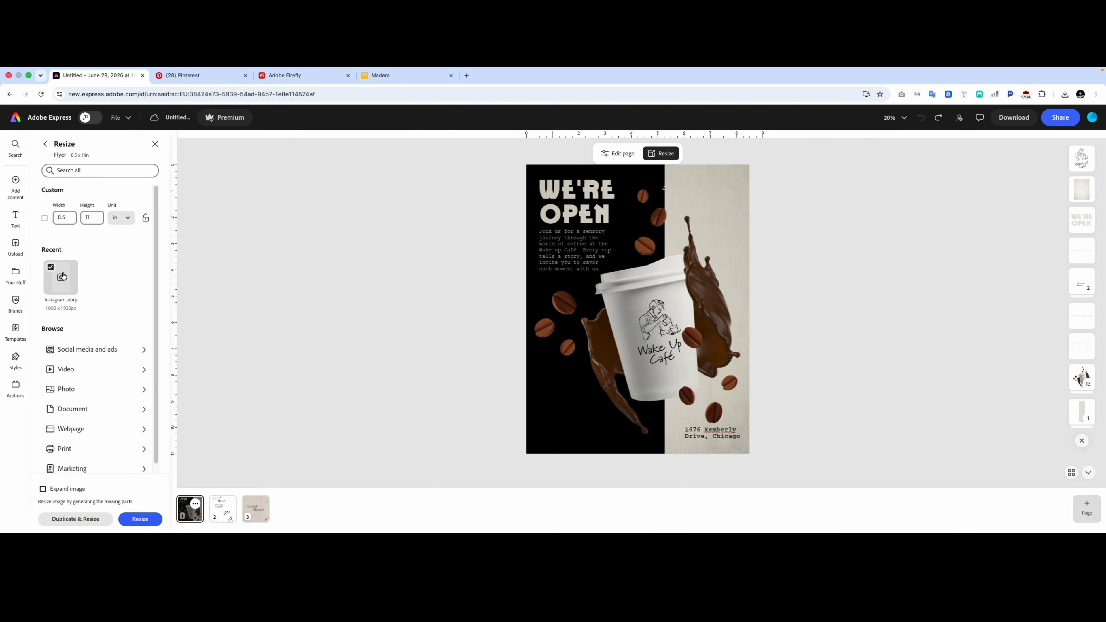
{"action": "scroll", "coordinate": [96, 463], "scroll_direction": "down", "scroll_amount": 1}
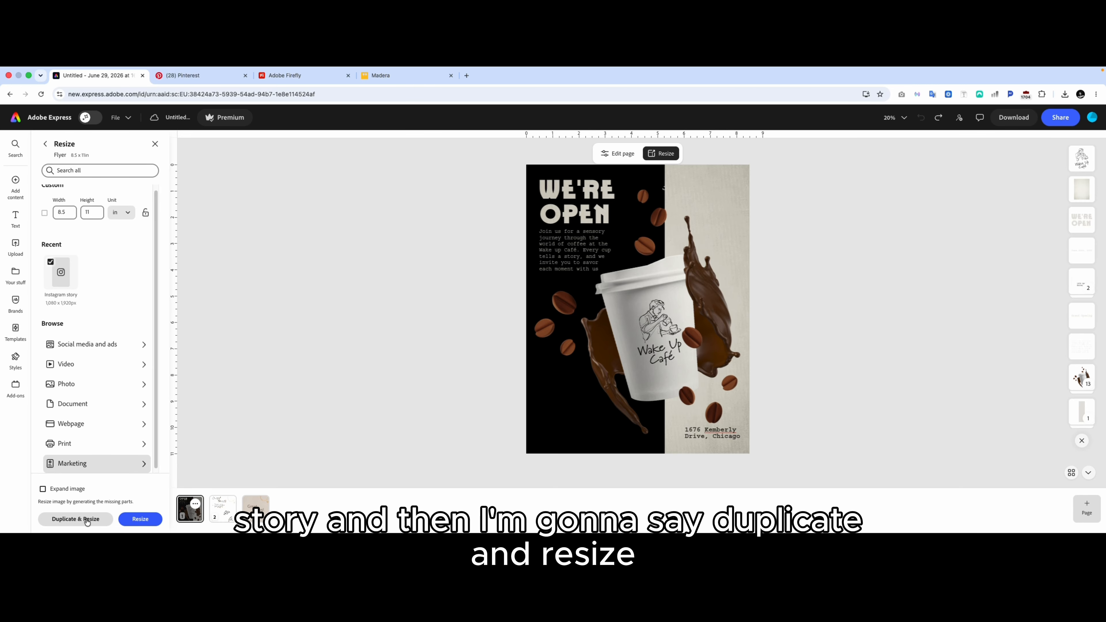
{"action": "left_click", "coordinate": [77, 519]}
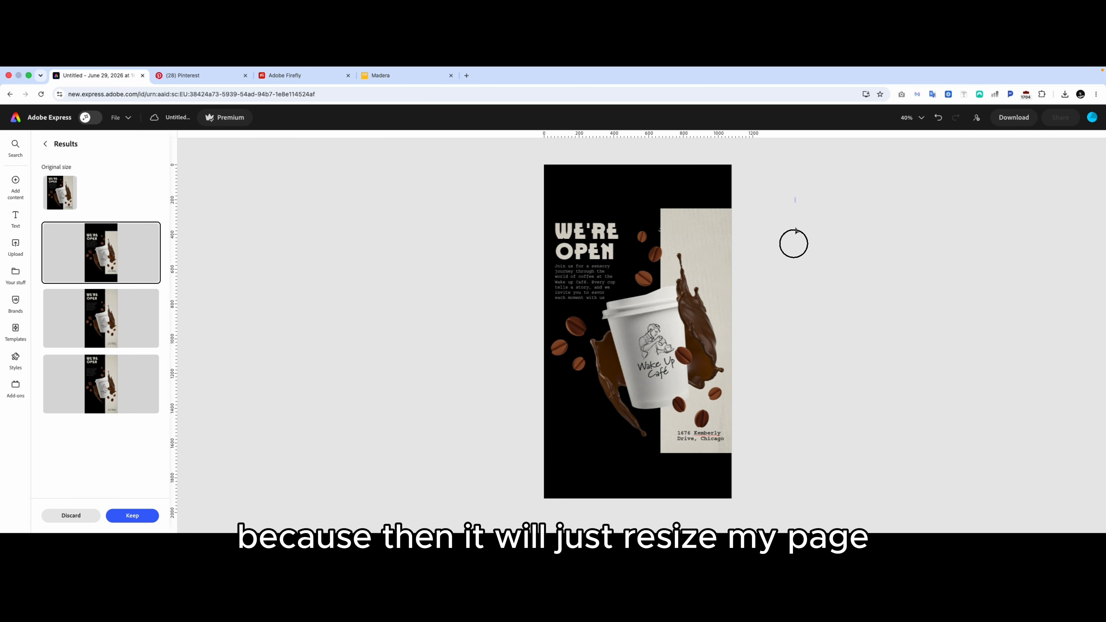
{"action": "left_click_drag", "start_coordinate": [796, 230], "coordinate": [527, 455]}
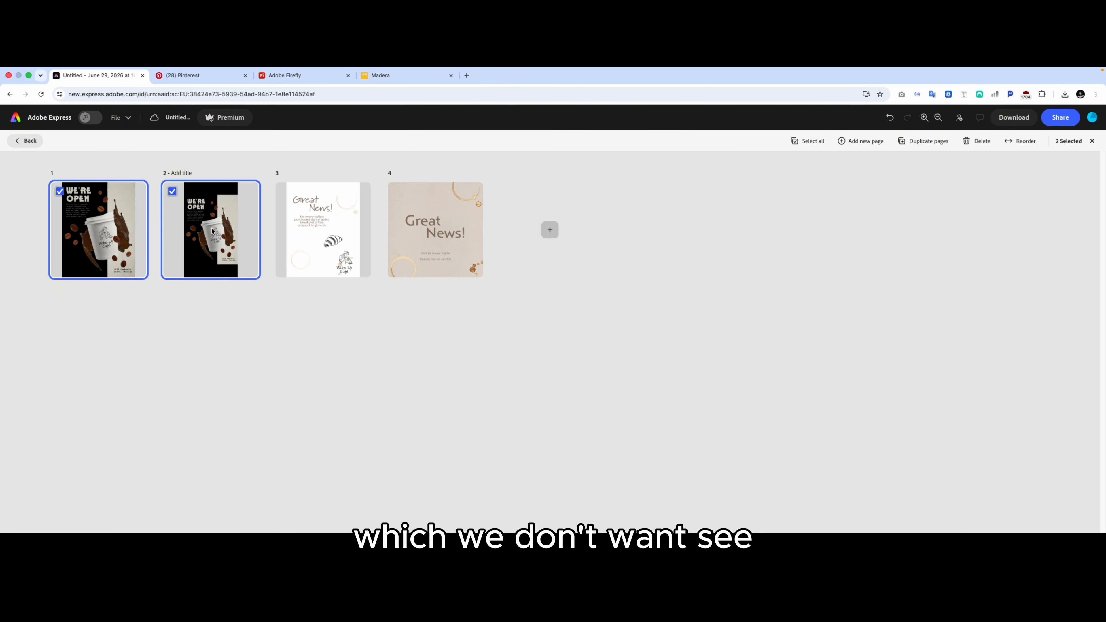
{"action": "left_click", "coordinate": [199, 232]}
{"action": "double_click", "coordinate": [214, 239]}
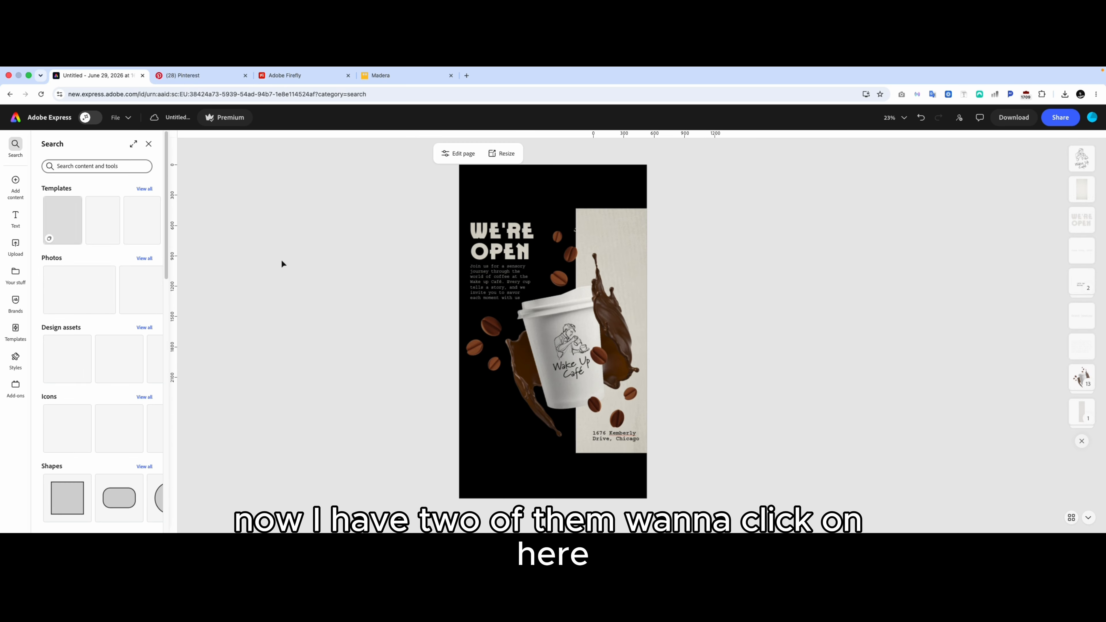
Enlarge all elements of the story page together and reposition them to fill more of the canvas.
{"action": "left_click_drag", "start_coordinate": [758, 207], "coordinate": [577, 409]}
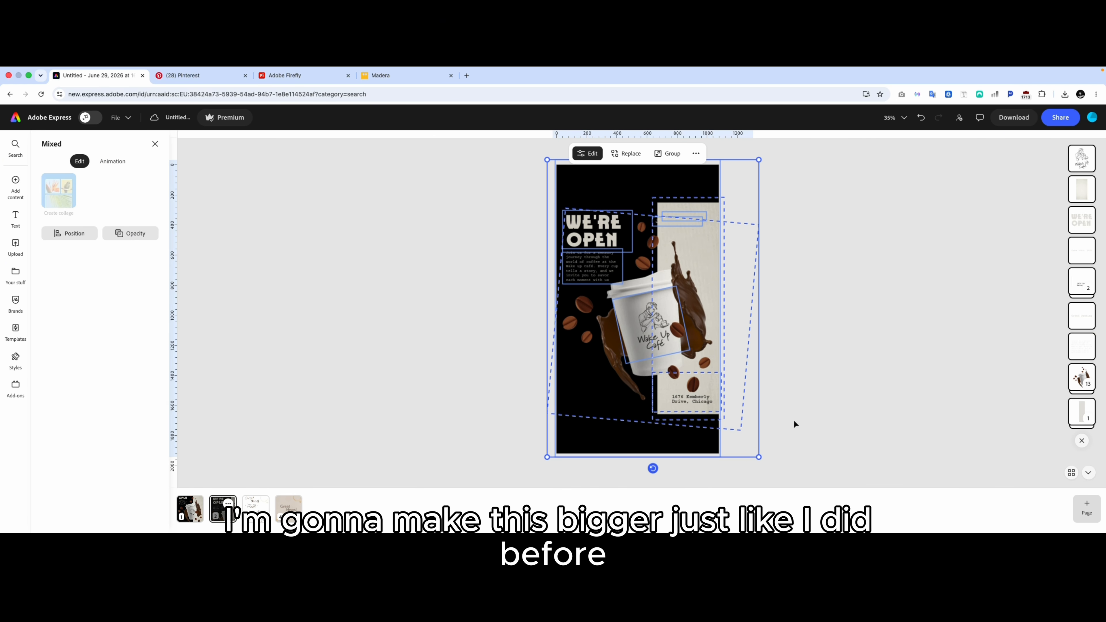
{"action": "left_click_drag", "start_coordinate": [758, 156], "coordinate": [825, 138]}
{"action": "left_click_drag", "start_coordinate": [718, 178], "coordinate": [722, 208]}
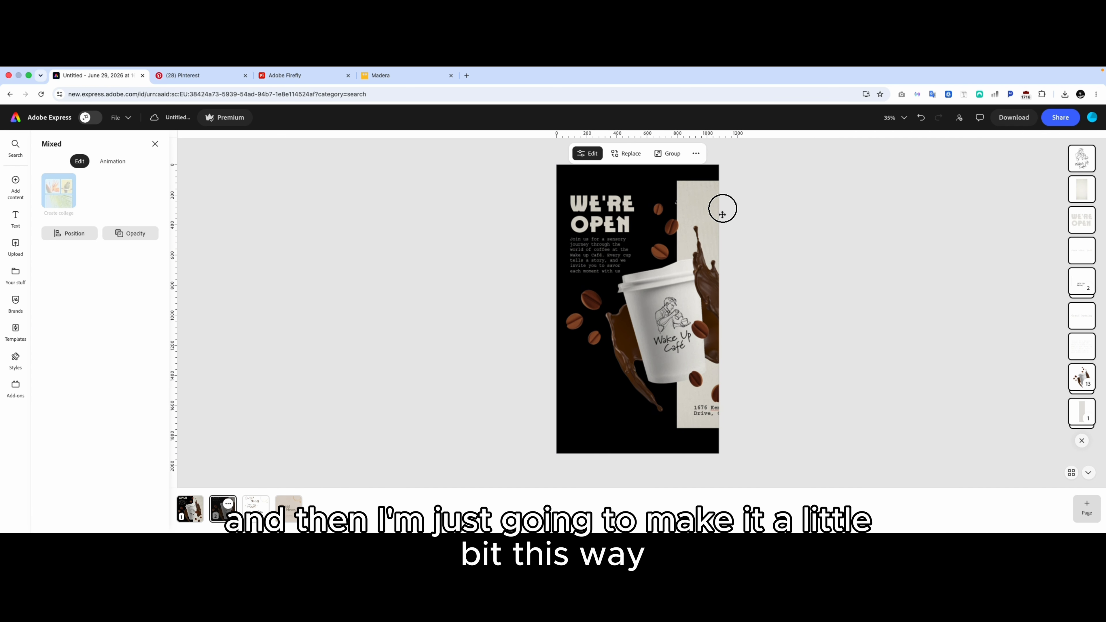
{"action": "left_click", "coordinate": [888, 227]}
{"action": "left_click", "coordinate": [610, 223]}
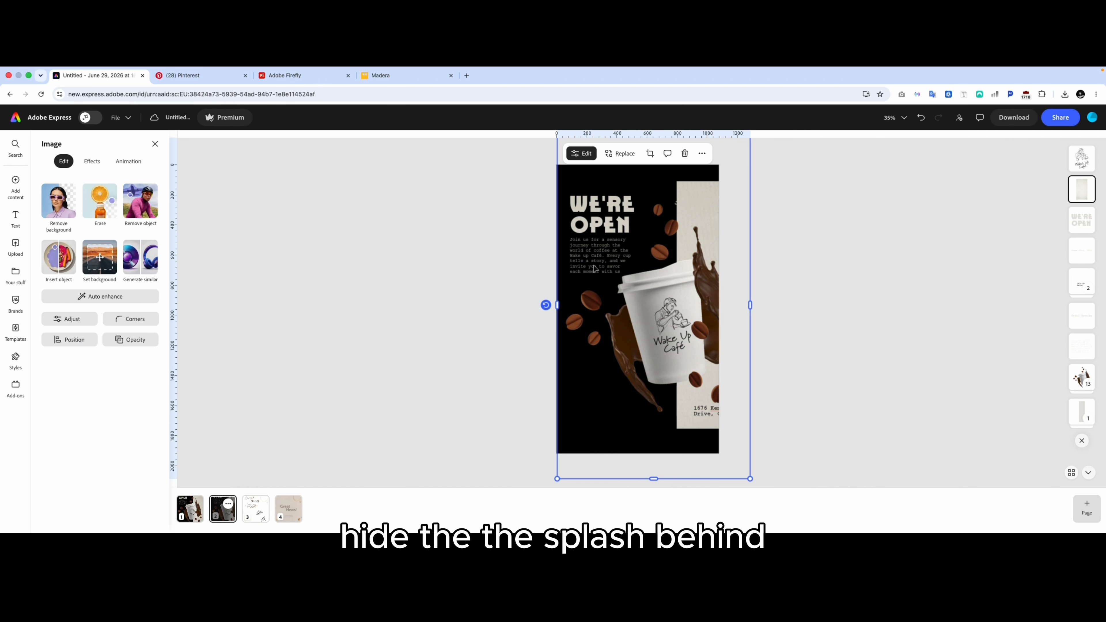
{"action": "left_click", "coordinate": [822, 237]}
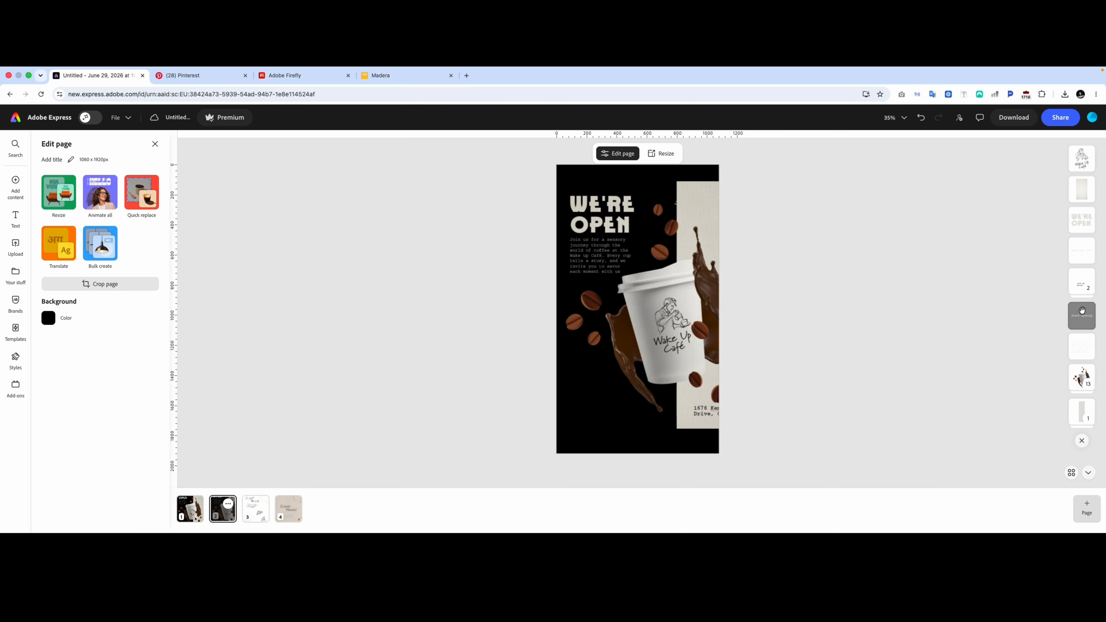
Delete the grouped address text from the lower part of the story page's beige panel.
{"action": "left_click", "coordinate": [1080, 291]}
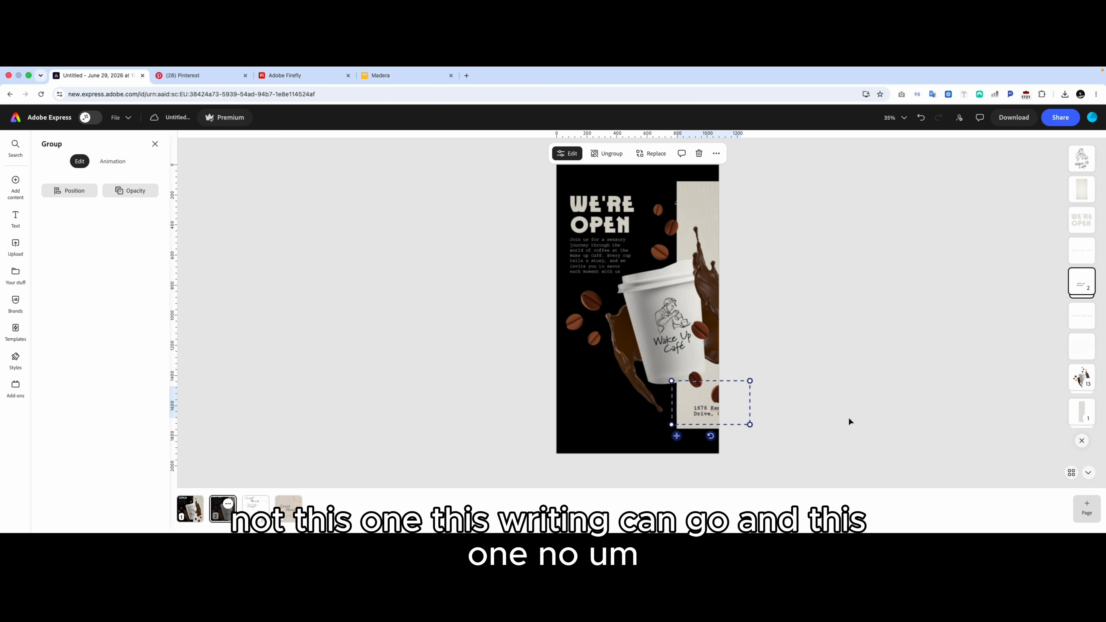
{"action": "key", "text": "Delete"}
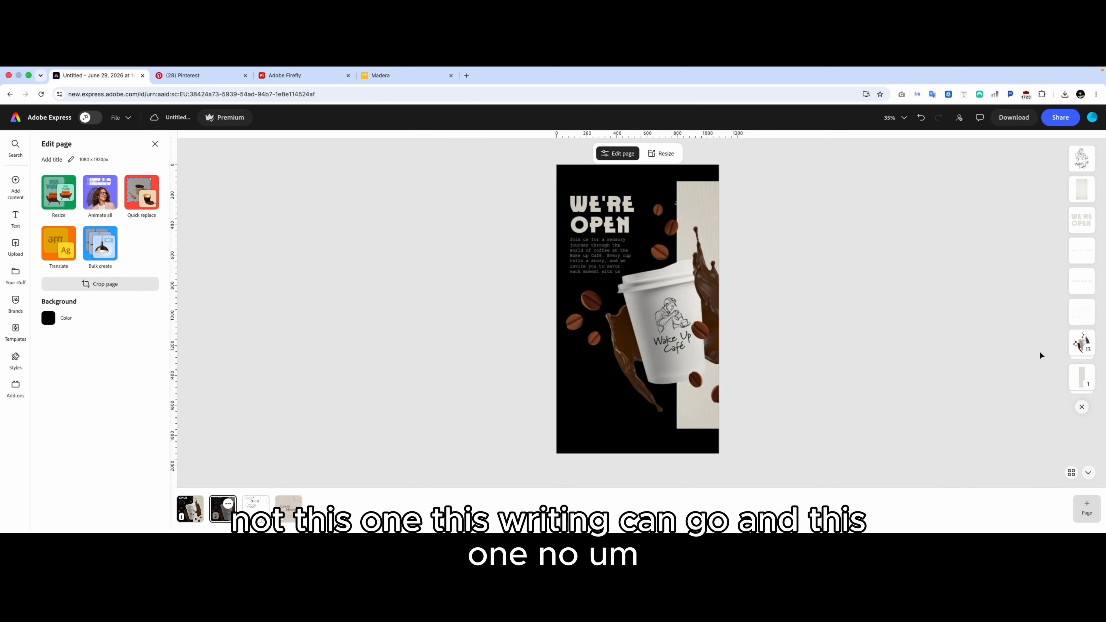
{"action": "left_click", "coordinate": [1085, 252]}
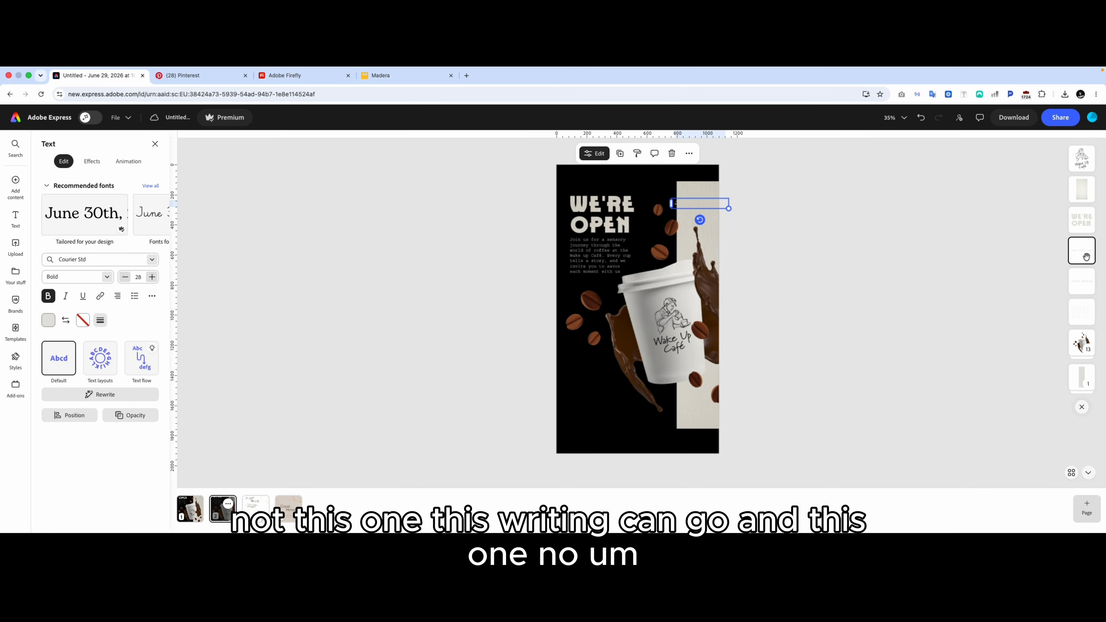
{"action": "left_click", "coordinate": [1081, 190]}
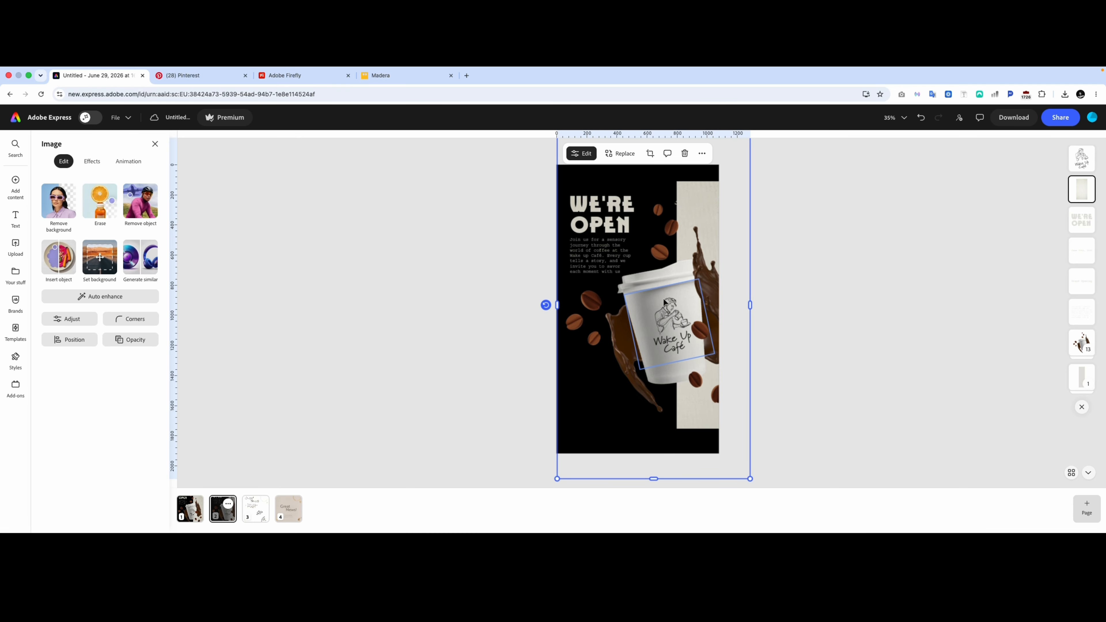
Enlarge the beige side panel to span the story page's height and move the intro paragraph down to the black area's lower part.
{"action": "left_click", "coordinate": [1082, 381]}
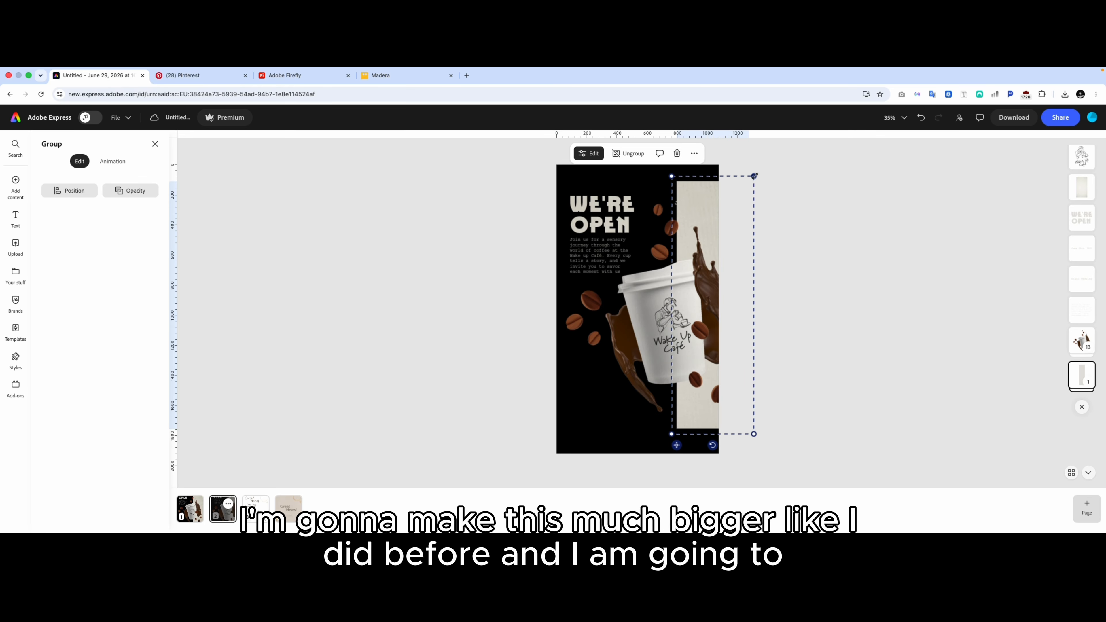
{"action": "left_click_drag", "start_coordinate": [701, 190], "coordinate": [695, 221]}
{"action": "mouse_move", "coordinate": [756, 440]}
{"action": "left_mouse_down"}
{"action": "mouse_move", "coordinate": [767, 464]}
{"action": "mouse_move", "coordinate": [760, 454]}
{"action": "left_mouse_up"}
{"action": "left_click_drag", "start_coordinate": [598, 255], "coordinate": [598, 400]}
{"action": "left_click", "coordinate": [886, 272]}
Enlarge the WE'RE OPEN heading to span the black area's width and position it above the cup.
{"action": "left_click", "coordinate": [589, 210]}
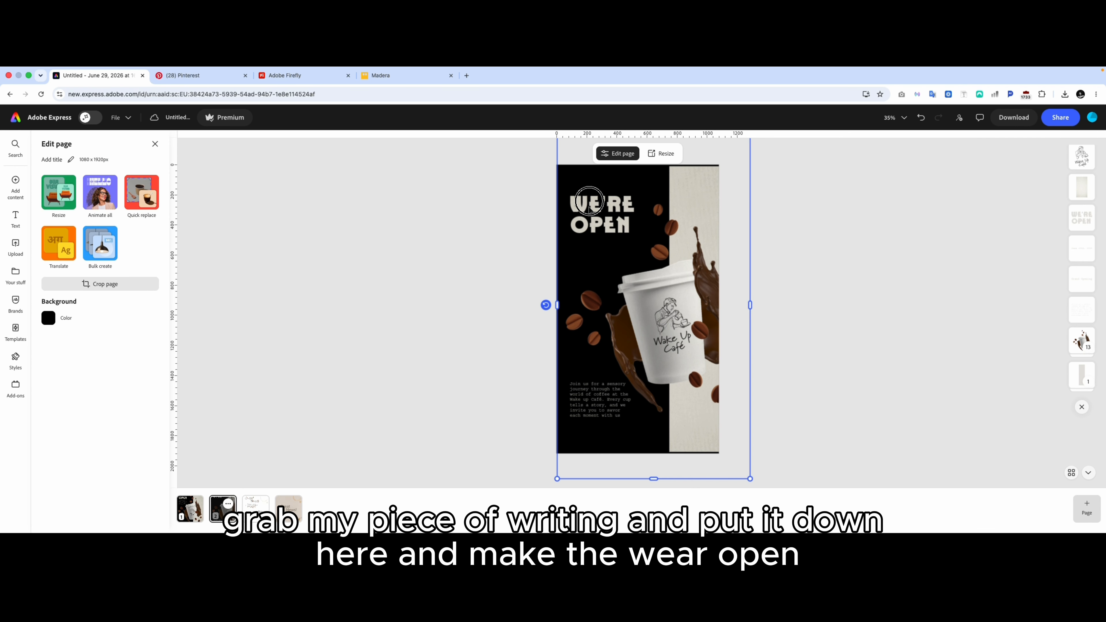
{"action": "left_click", "coordinate": [592, 214]}
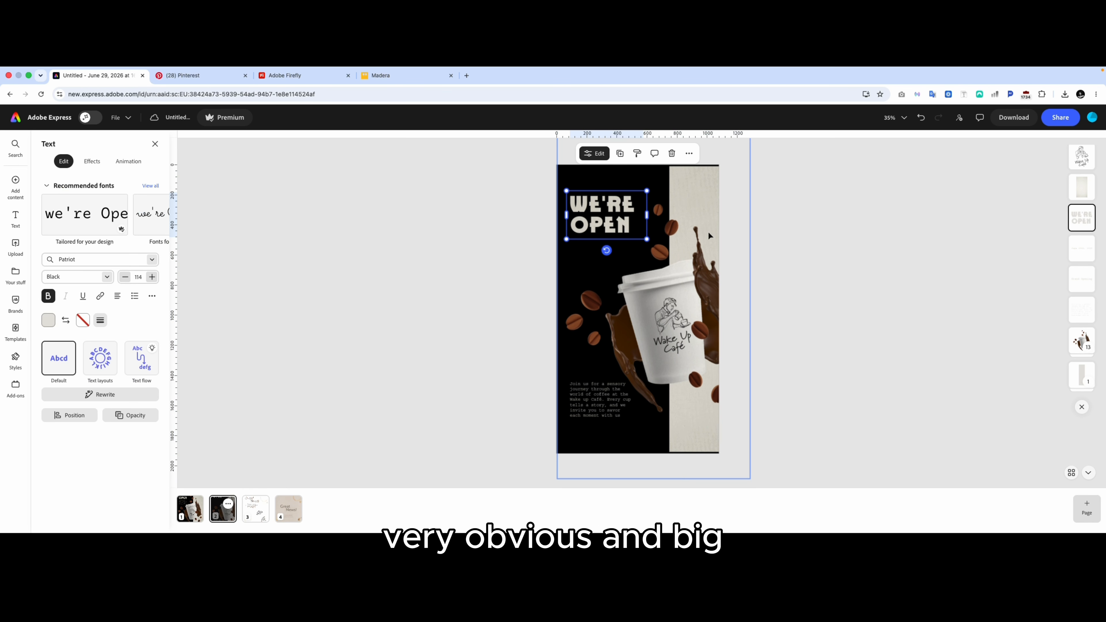
{"action": "left_click_drag", "start_coordinate": [646, 239], "coordinate": [618, 234]}
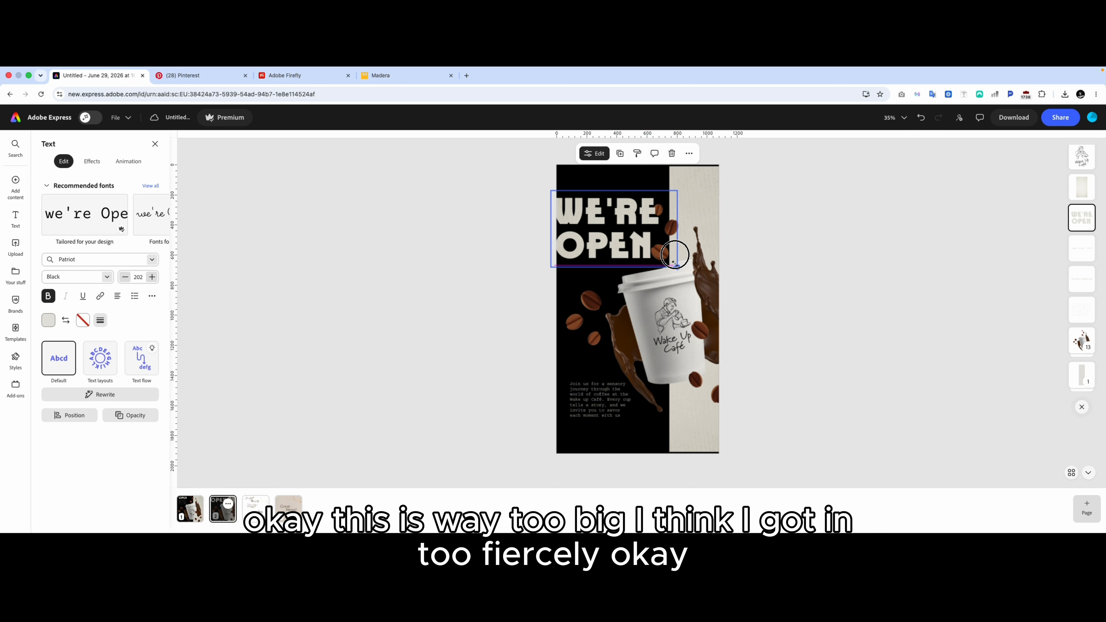
{"action": "left_click_drag", "start_coordinate": [675, 263], "coordinate": [661, 256]}
{"action": "mouse_move", "coordinate": [604, 215]}
{"action": "left_mouse_down"}
{"action": "mouse_move", "coordinate": [611, 228]}
{"action": "mouse_move", "coordinate": [591, 209]}
{"action": "left_mouse_up"}
{"action": "left_click", "coordinate": [988, 227]}
{"action": "left_click", "coordinate": [594, 215]}
{"action": "left_click", "coordinate": [828, 226]}
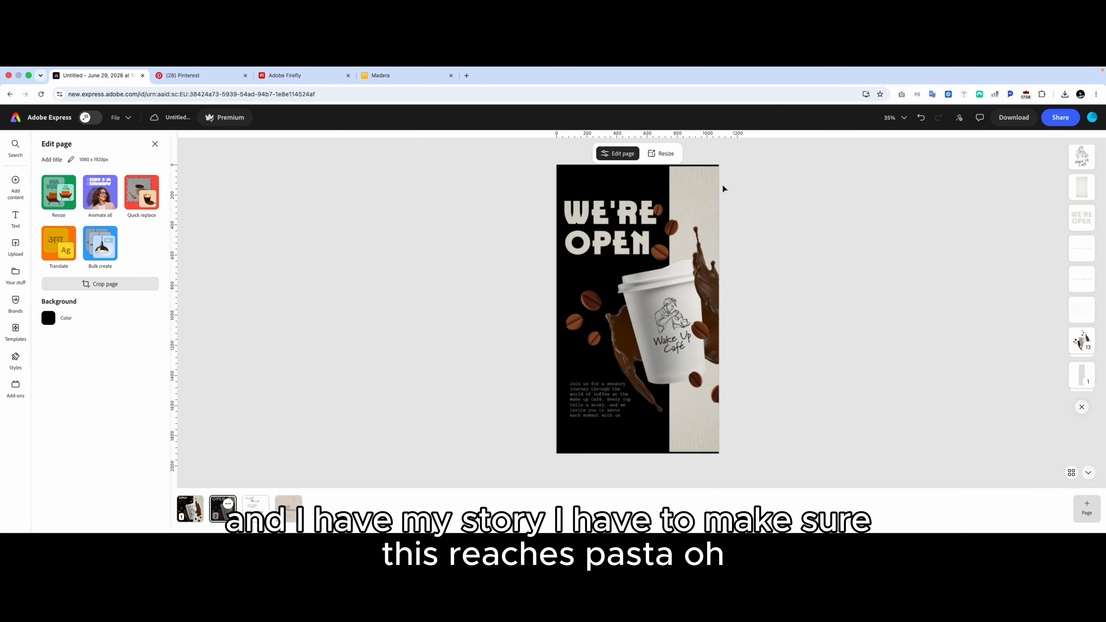
Extend the beige rectangle beyond the story page's upper edge, and show the original flyer page.
{"action": "left_click", "coordinate": [711, 181]}
{"action": "left_click_drag", "start_coordinate": [711, 164], "coordinate": [711, 151]}
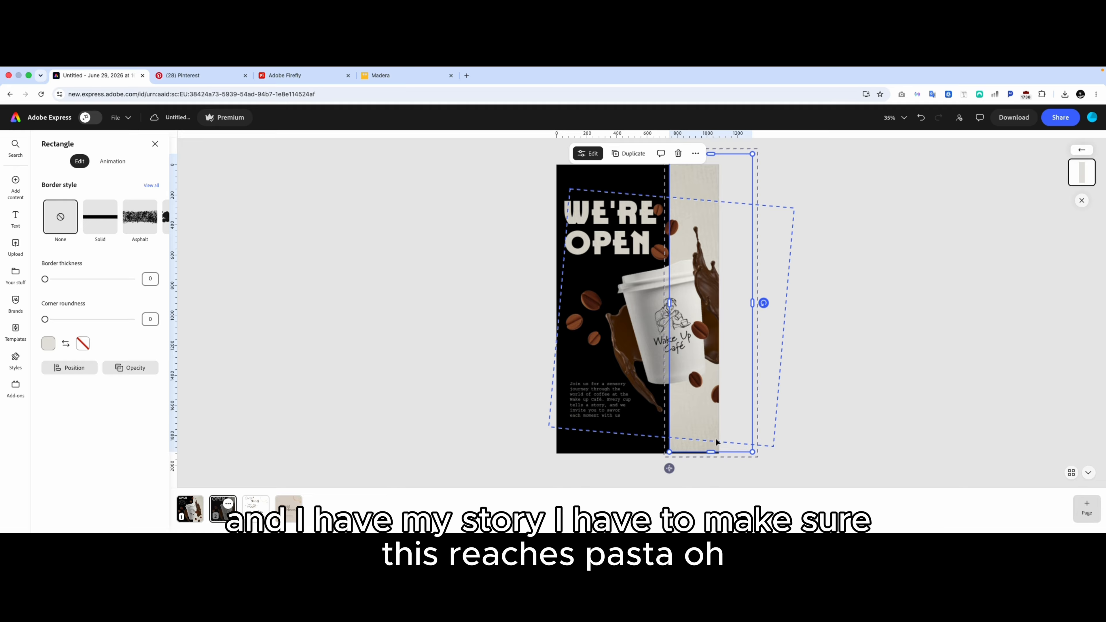
{"action": "left_click", "coordinate": [881, 378]}
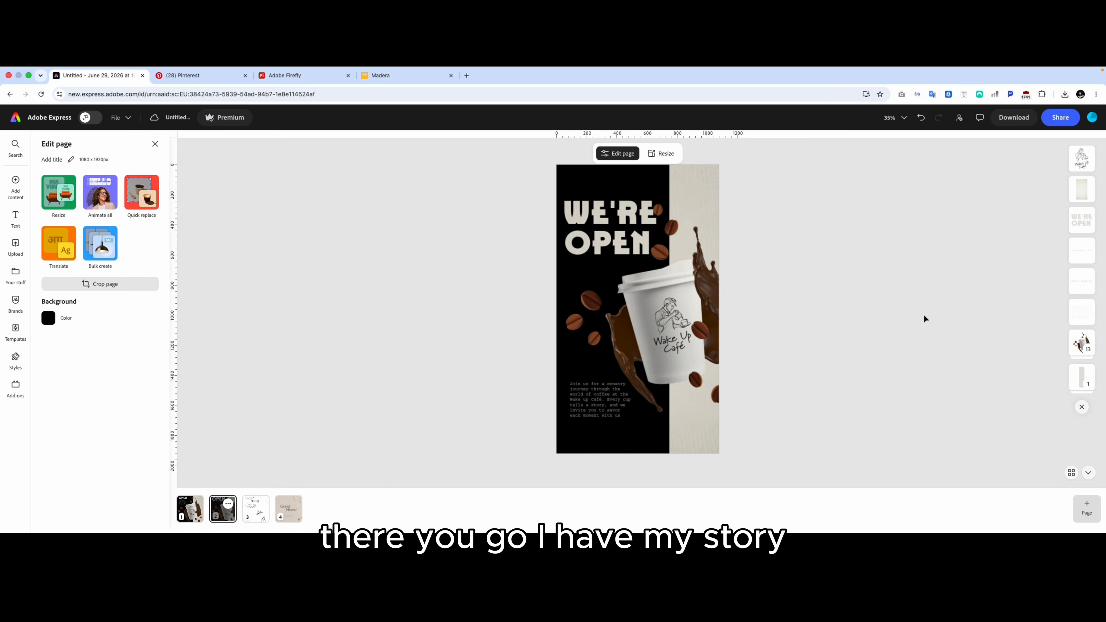
{"action": "left_click", "coordinate": [193, 519]}
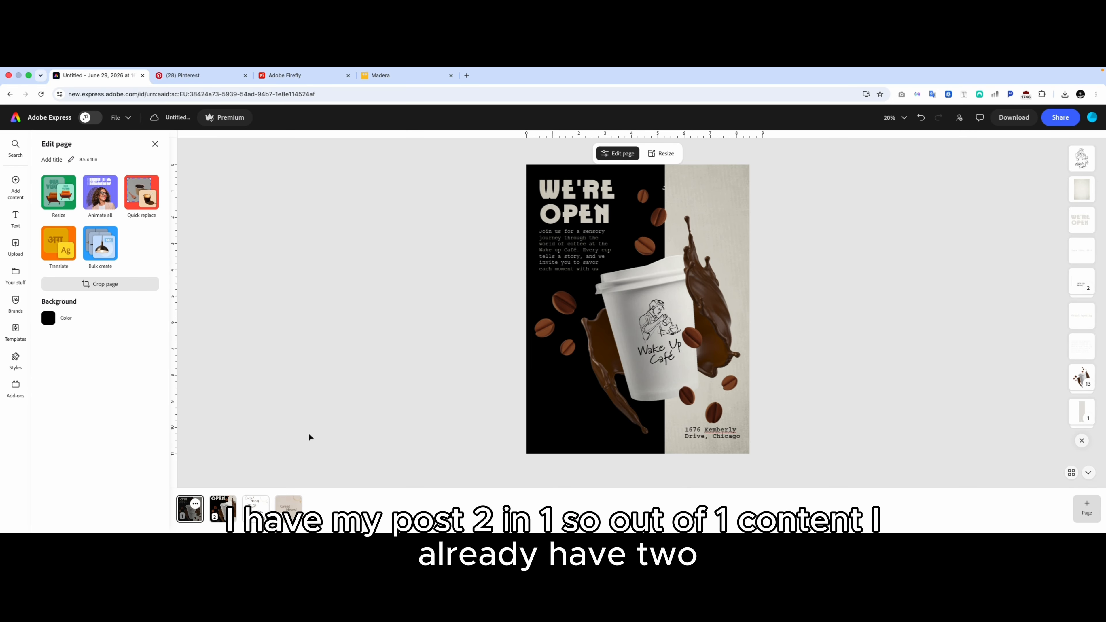
{"action": "left_click", "coordinate": [261, 505]}
{"action": "left_click", "coordinate": [259, 447]}
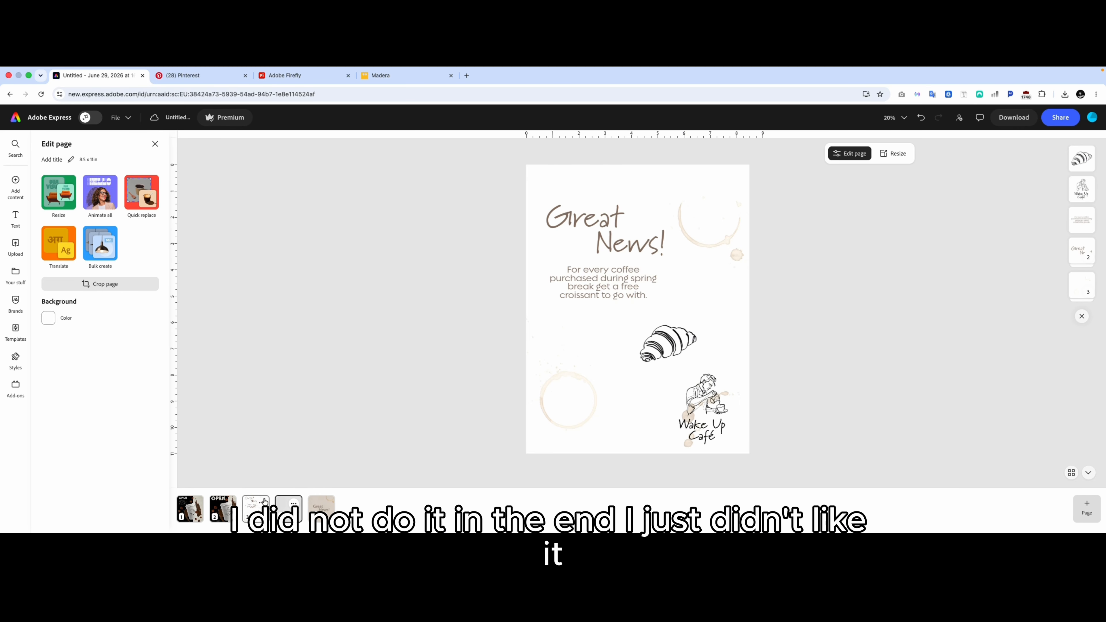
{"action": "left_click", "coordinate": [293, 504]}
{"action": "left_click", "coordinate": [255, 463]}
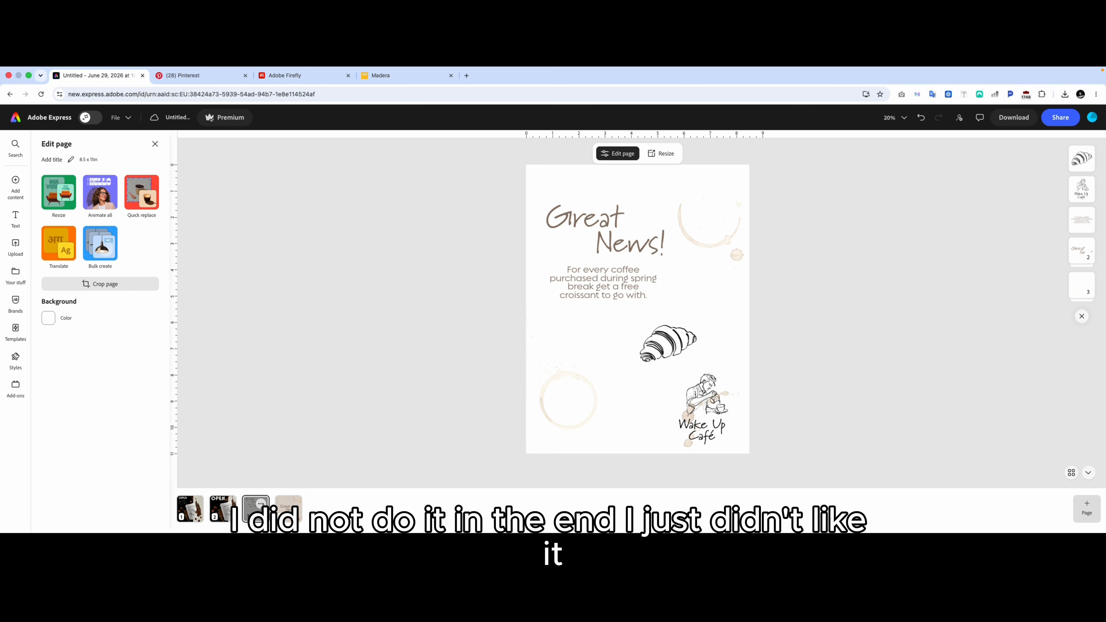
Delete the Great News! page and the remaining beige page, keeping only the flyer and its story version.
{"action": "left_click", "coordinate": [260, 504]}
{"action": "left_click", "coordinate": [270, 464]}
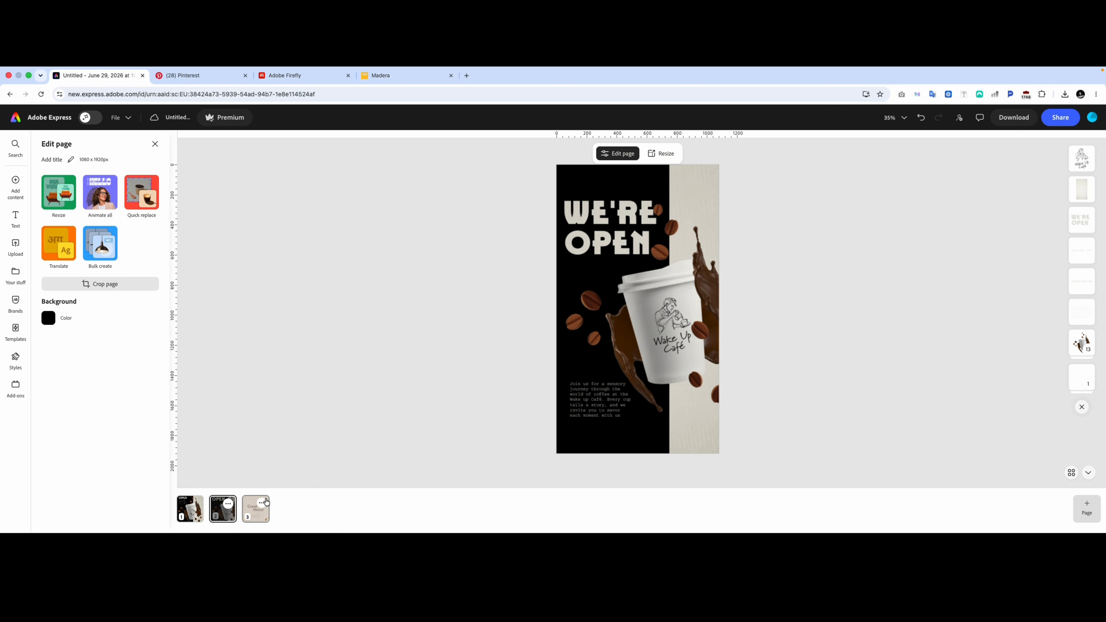
{"action": "left_click", "coordinate": [264, 505]}
{"action": "left_click", "coordinate": [261, 461]}
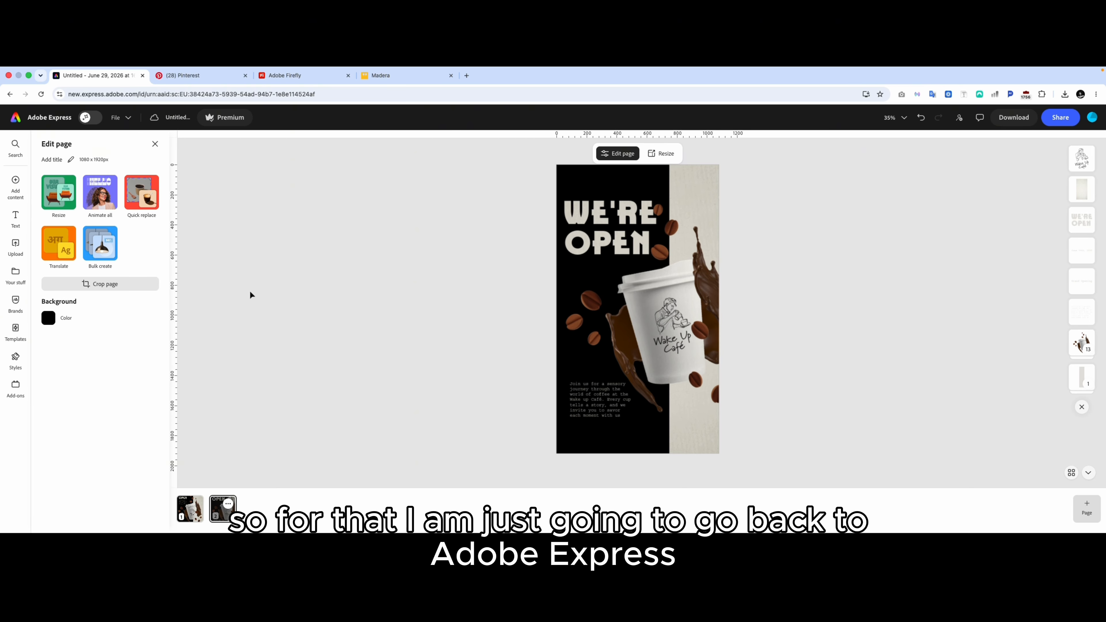
Return to the home page and open the Café Essentials presentation from the recent files.
{"action": "left_click", "coordinate": [18, 185]}
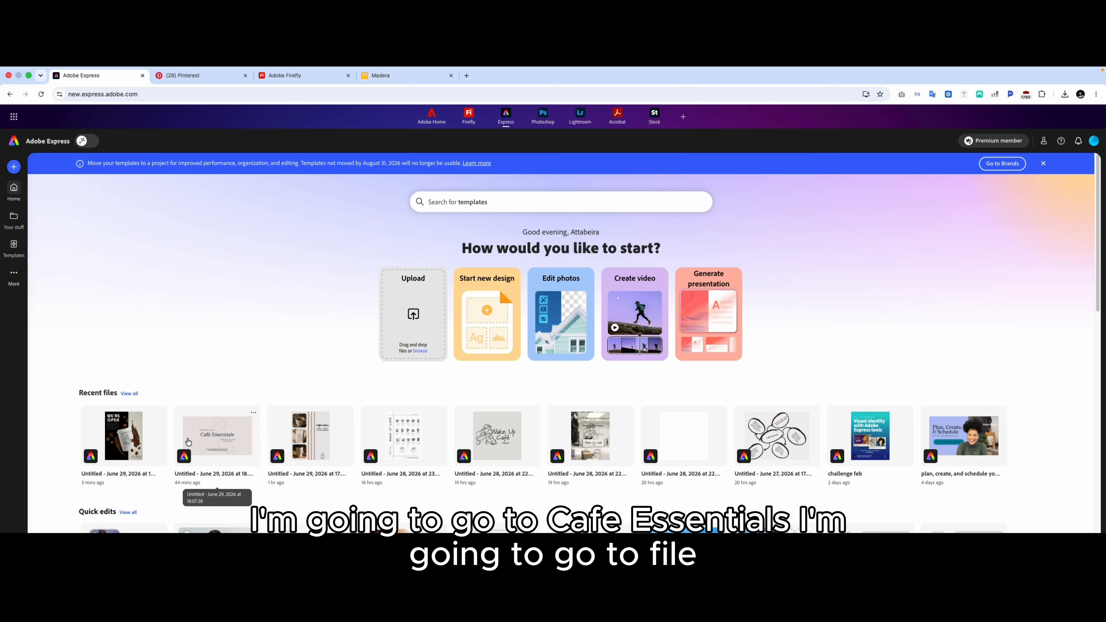
{"action": "left_click", "coordinate": [217, 431]}
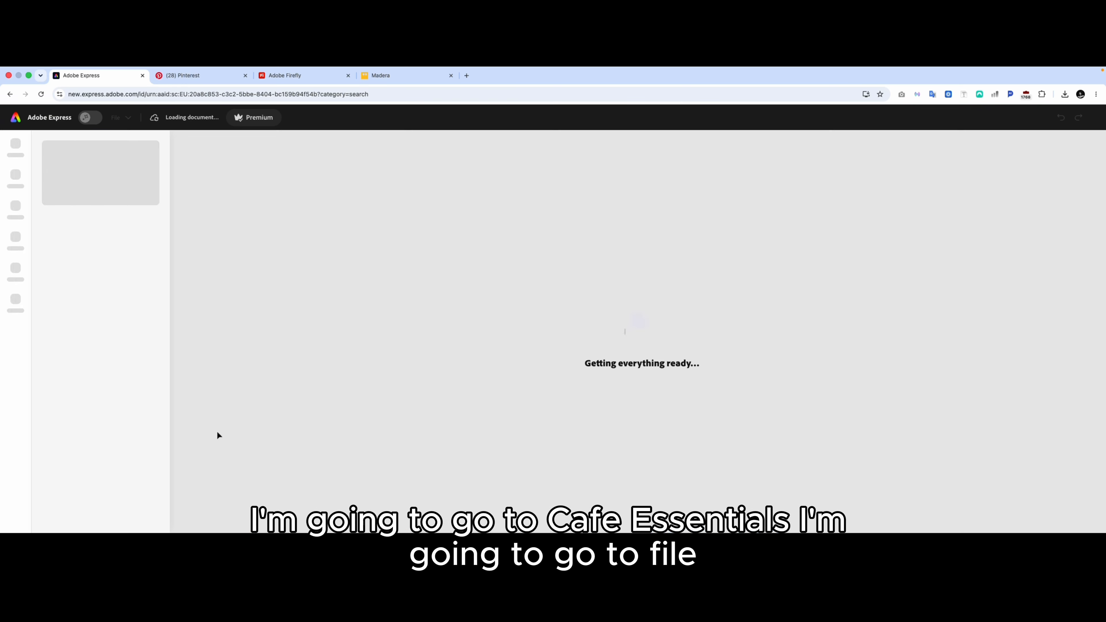
{"action": "left_click", "coordinate": [116, 118]}
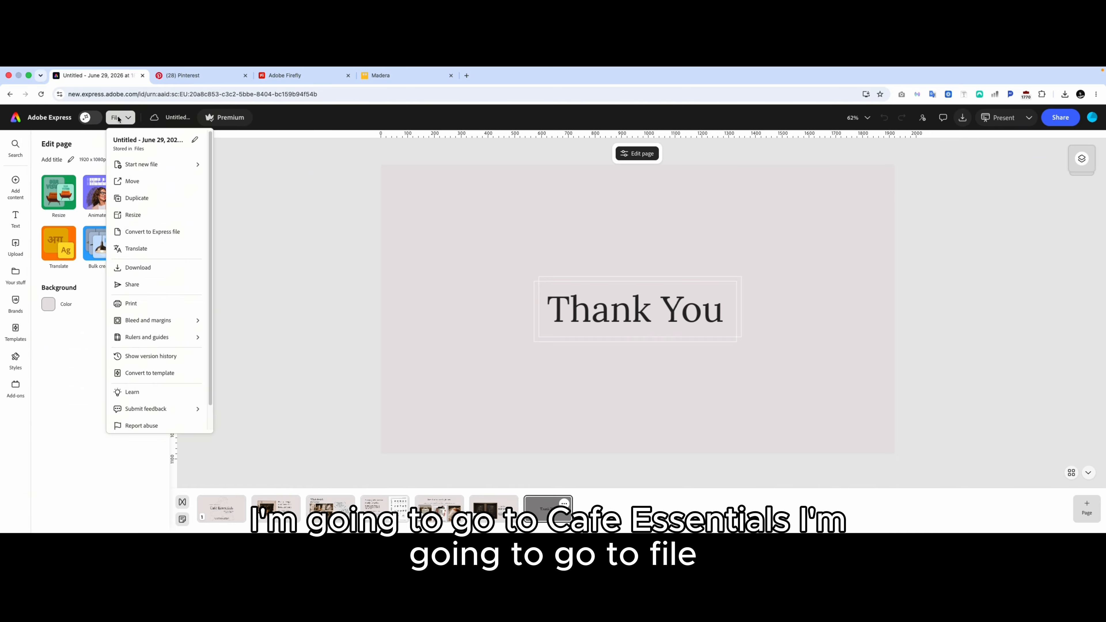
{"action": "left_click", "coordinate": [146, 215]}
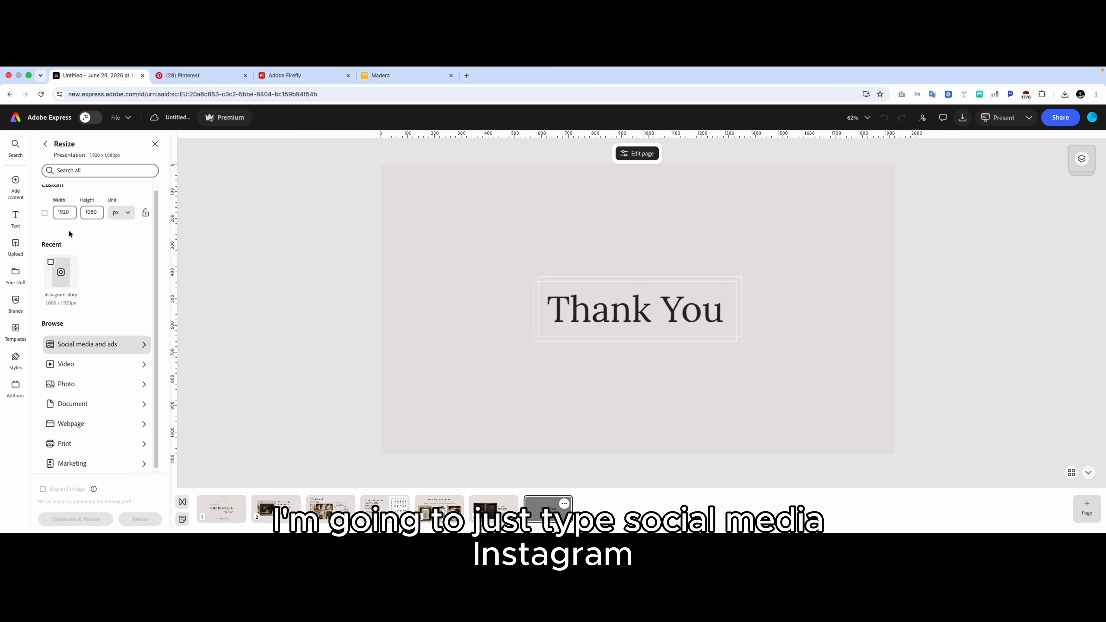
{"action": "left_click", "coordinate": [88, 169]}
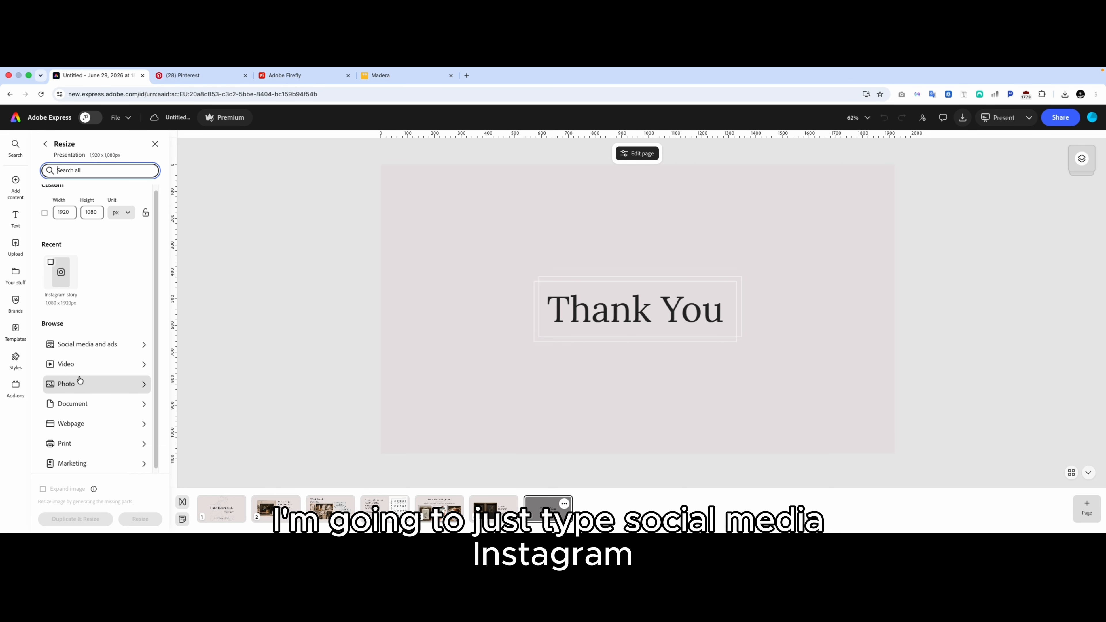
{"action": "left_click", "coordinate": [101, 345]}
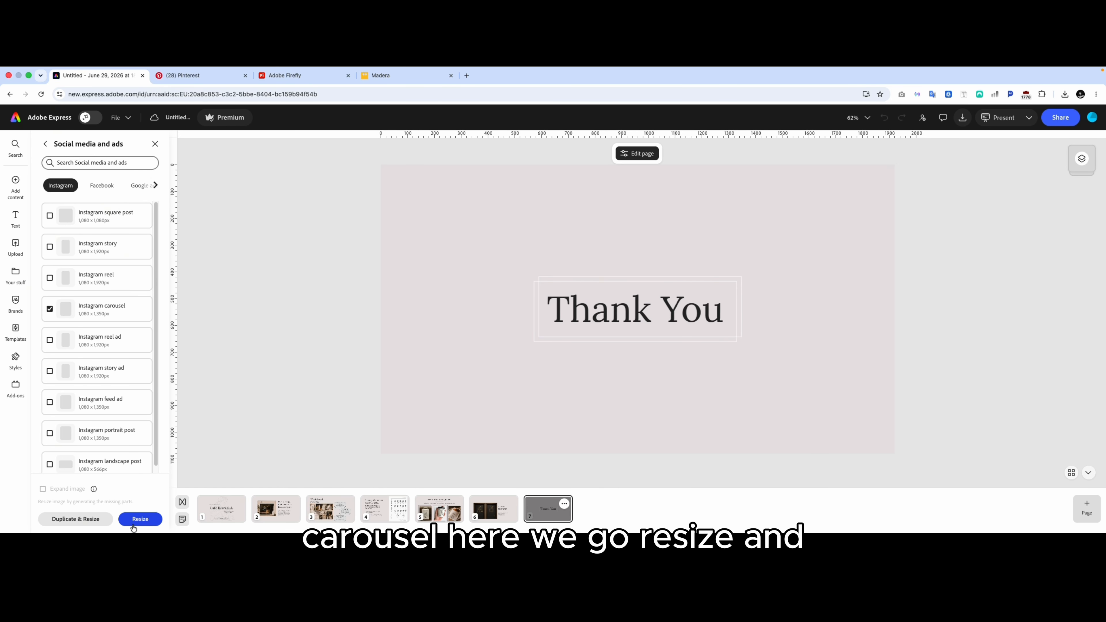
{"action": "left_click", "coordinate": [135, 520]}
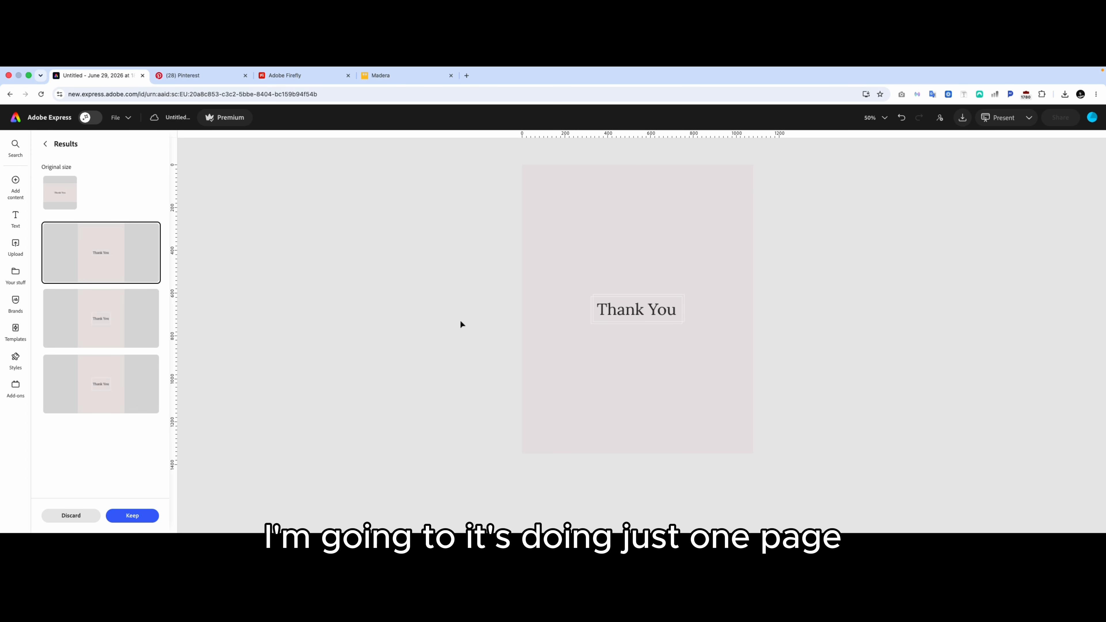
{"action": "left_click", "coordinate": [46, 144]}
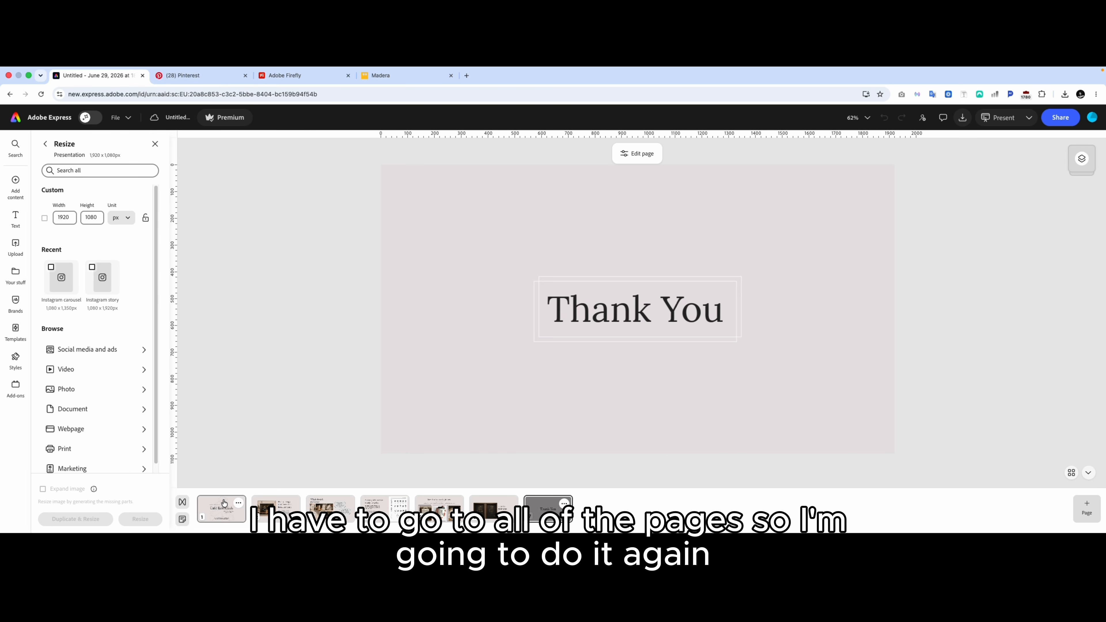
Create a duplicate of the Café Essentials cover page resized to Instagram carousel and open the duplicate for editing.
{"action": "left_click", "coordinate": [238, 503]}
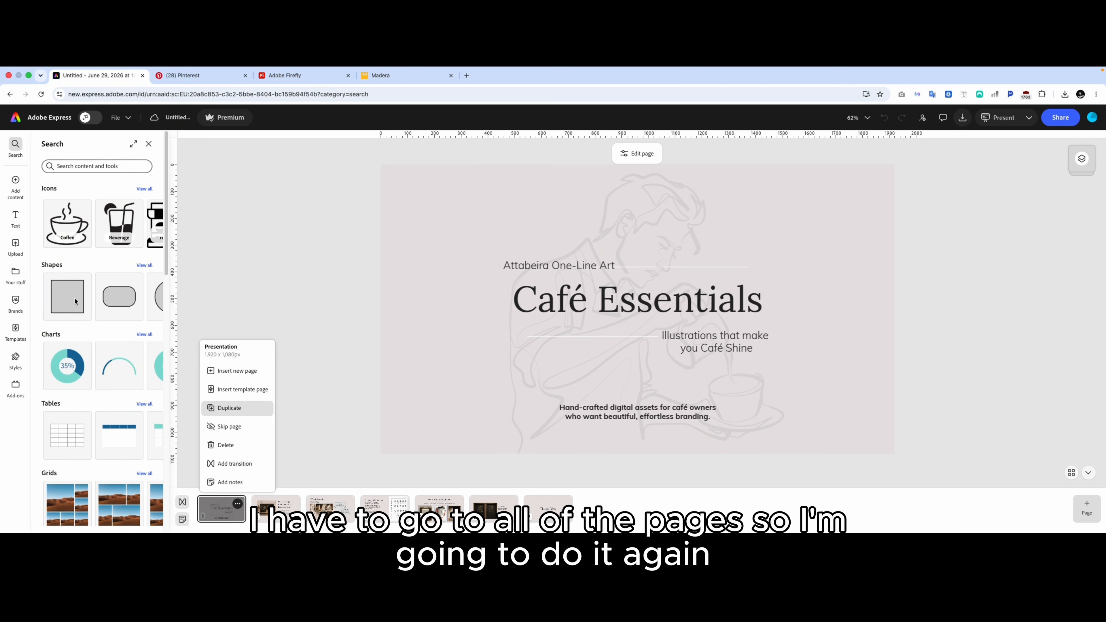
{"action": "left_click", "coordinate": [118, 117]}
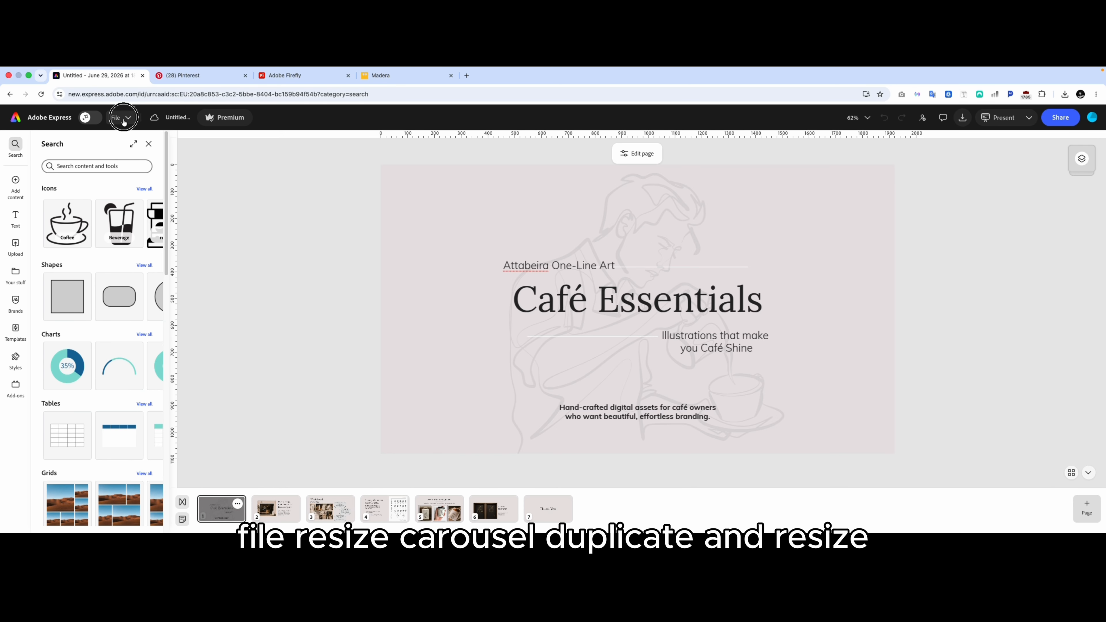
{"action": "left_click", "coordinate": [118, 118]}
{"action": "left_click", "coordinate": [130, 216]}
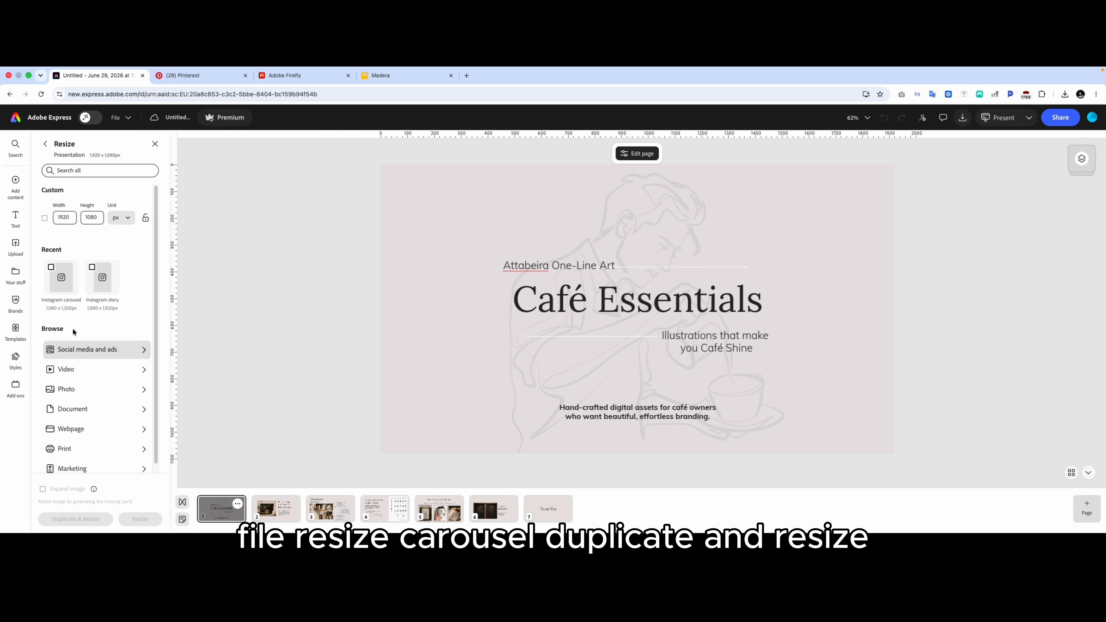
{"action": "scroll", "coordinate": [60, 305], "scroll_direction": "down", "scroll_amount": 1}
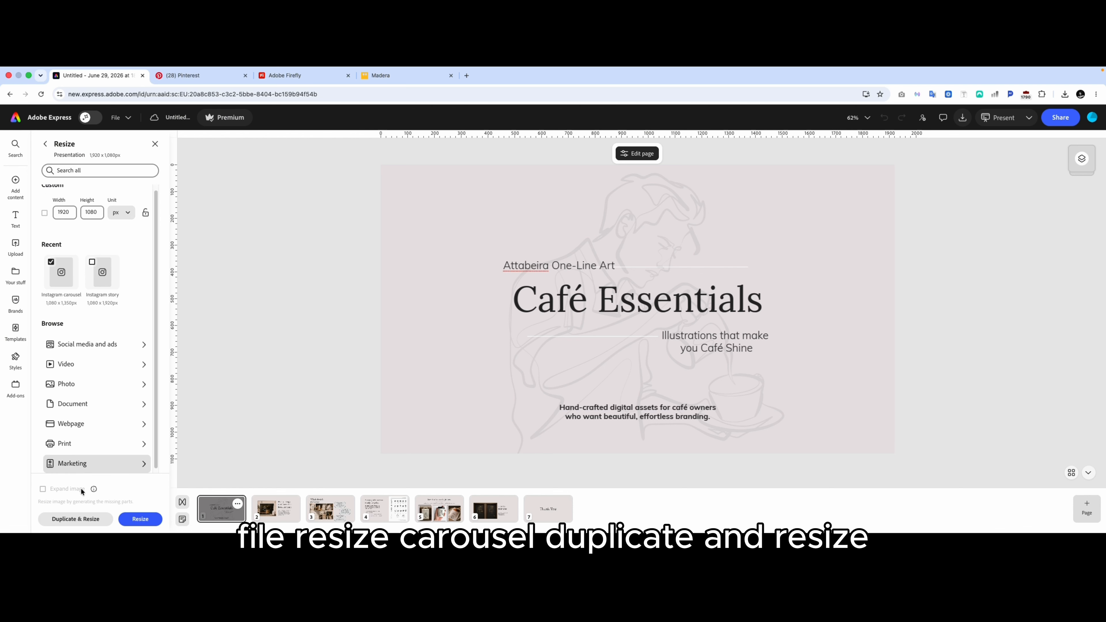
{"action": "left_click", "coordinate": [75, 519]}
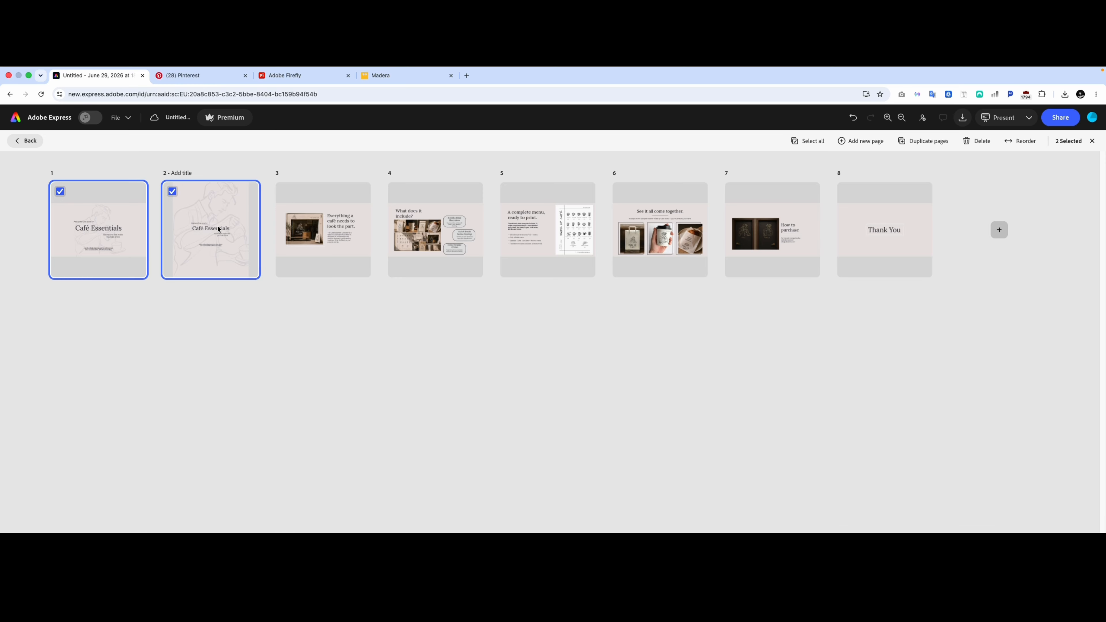
{"action": "double_click", "coordinate": [204, 228]}
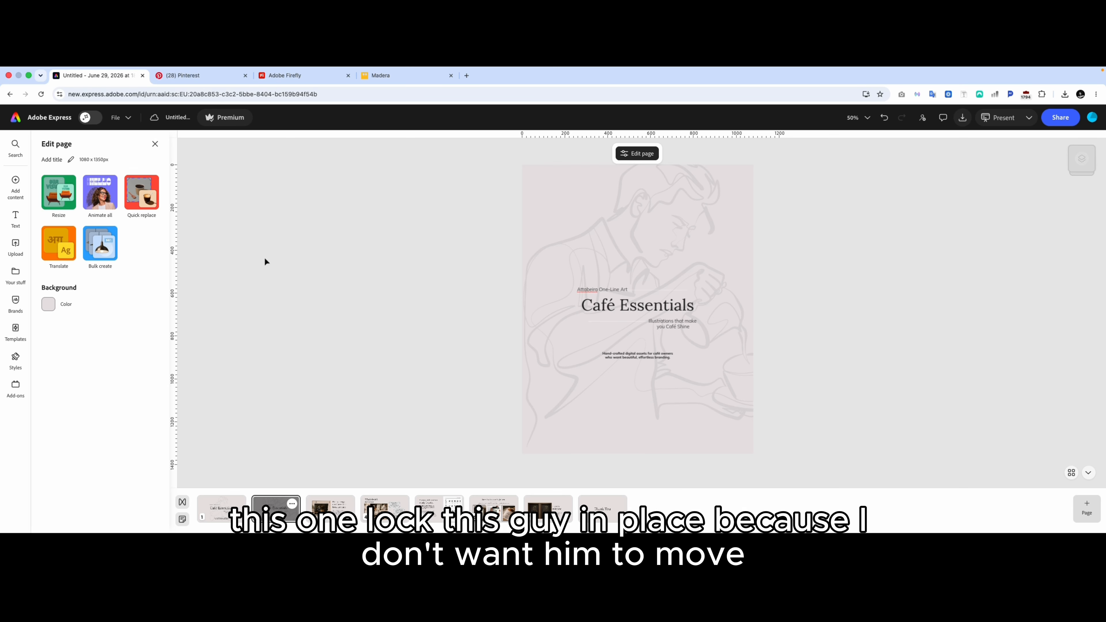
Fully lock the background line-art illustration on the carousel cover page.
{"action": "left_click", "coordinate": [691, 224]}
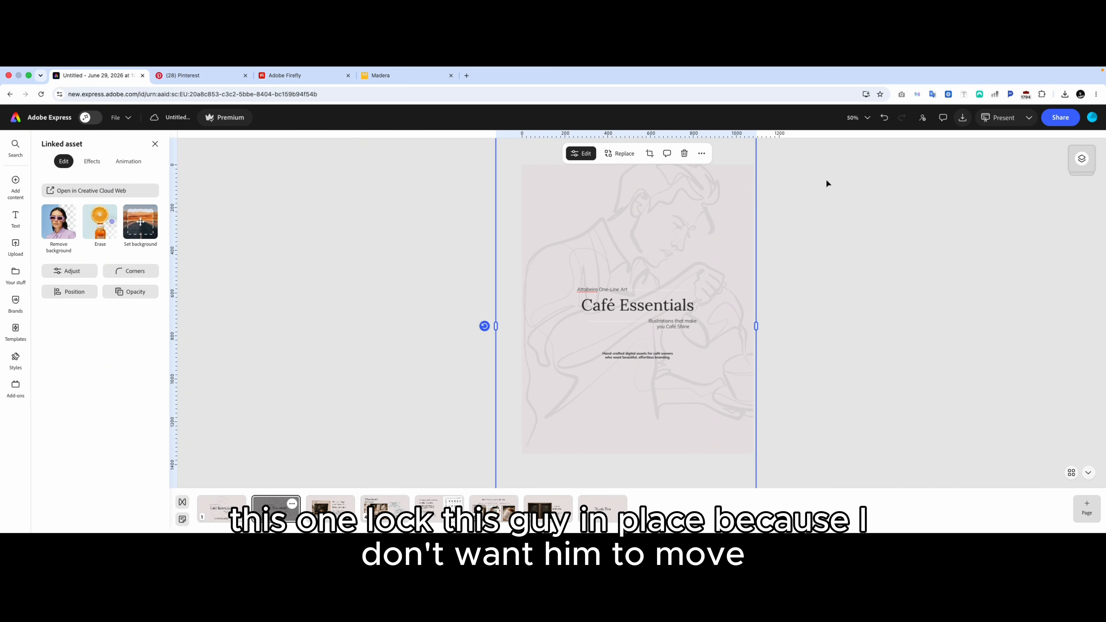
{"action": "left_click", "coordinate": [1082, 159]}
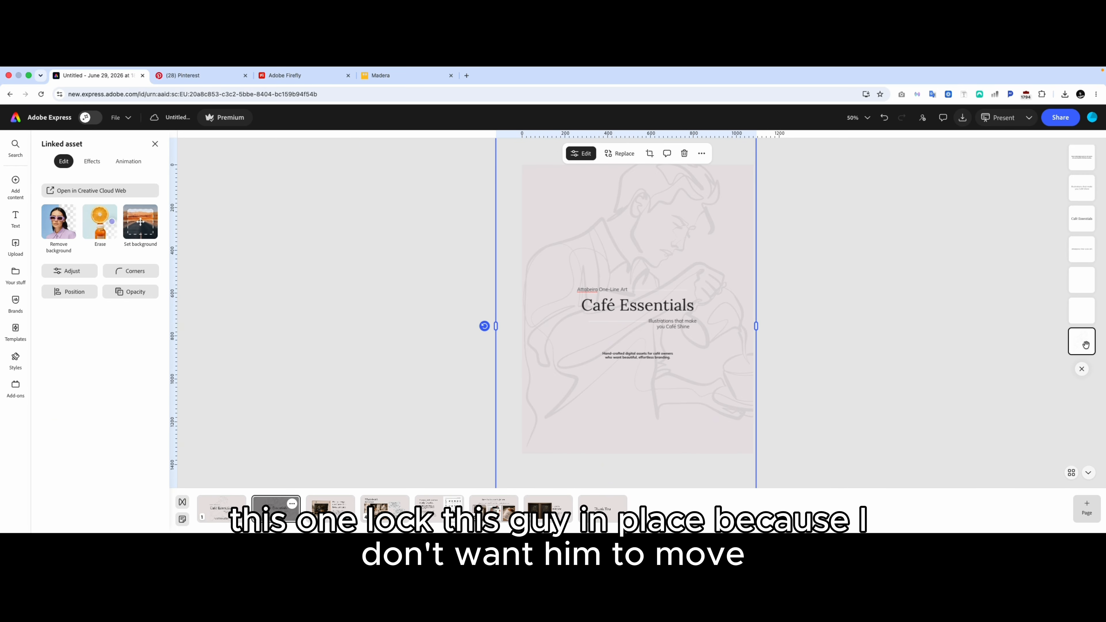
{"action": "right_click", "coordinate": [683, 250]}
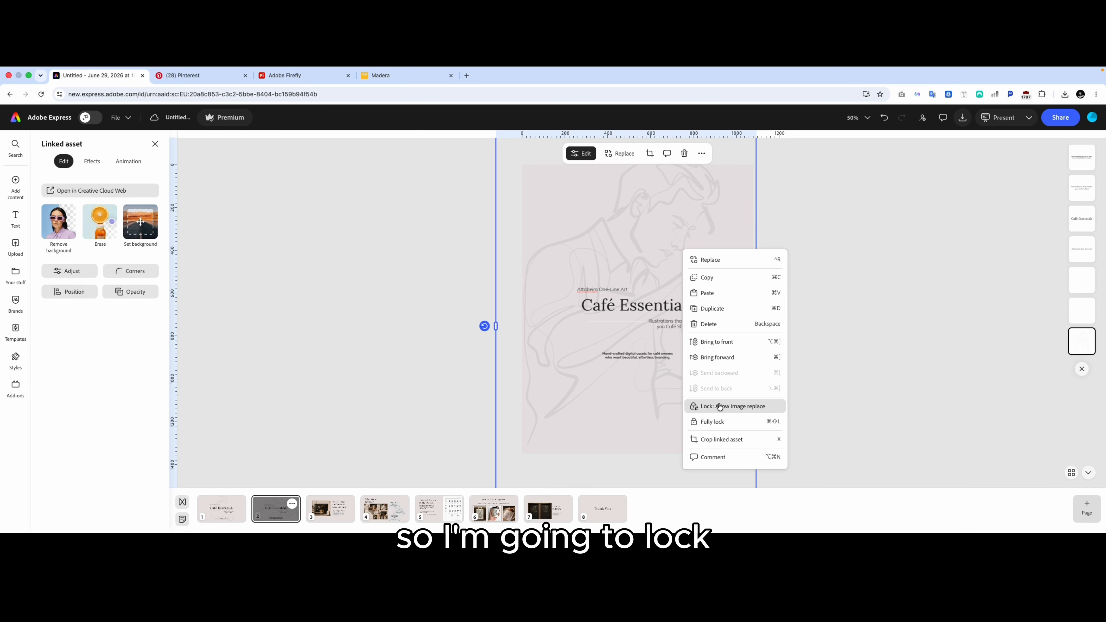
{"action": "left_click", "coordinate": [719, 419]}
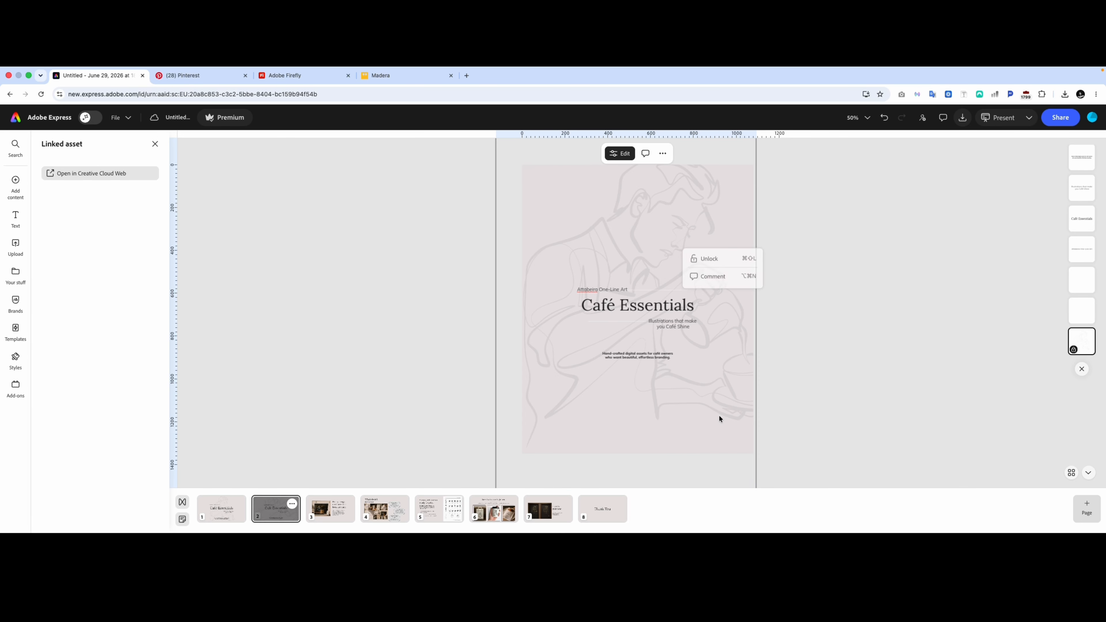
Enlarge the carousel cover's whole text block with its lines and move it up to sit within the page width.
{"action": "left_click", "coordinate": [837, 306]}
{"action": "left_click_drag", "start_coordinate": [555, 270], "coordinate": [800, 394]}
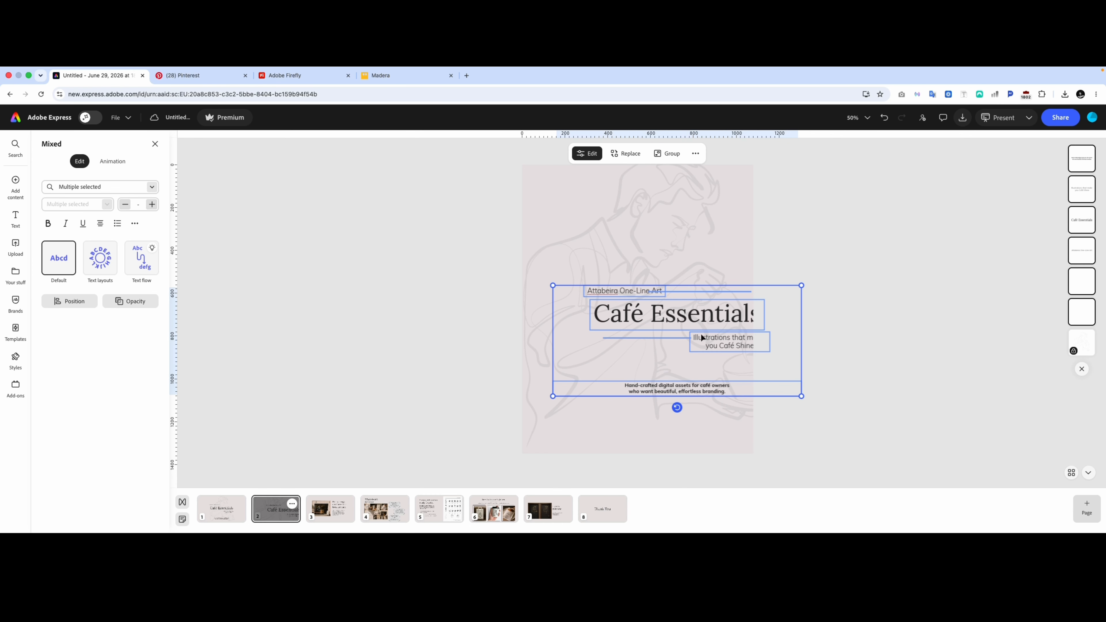
{"action": "mouse_move", "coordinate": [684, 306]}
{"action": "left_mouse_down"}
{"action": "mouse_move", "coordinate": [642, 265]}
{"action": "mouse_move", "coordinate": [666, 304]}
{"action": "left_mouse_up"}
{"action": "left_click", "coordinate": [851, 289]}
Enlarge the bold "Hand-crafted digital assets for café owners" tagline and centre it beneath the title block.
{"action": "left_click", "coordinate": [757, 361]}
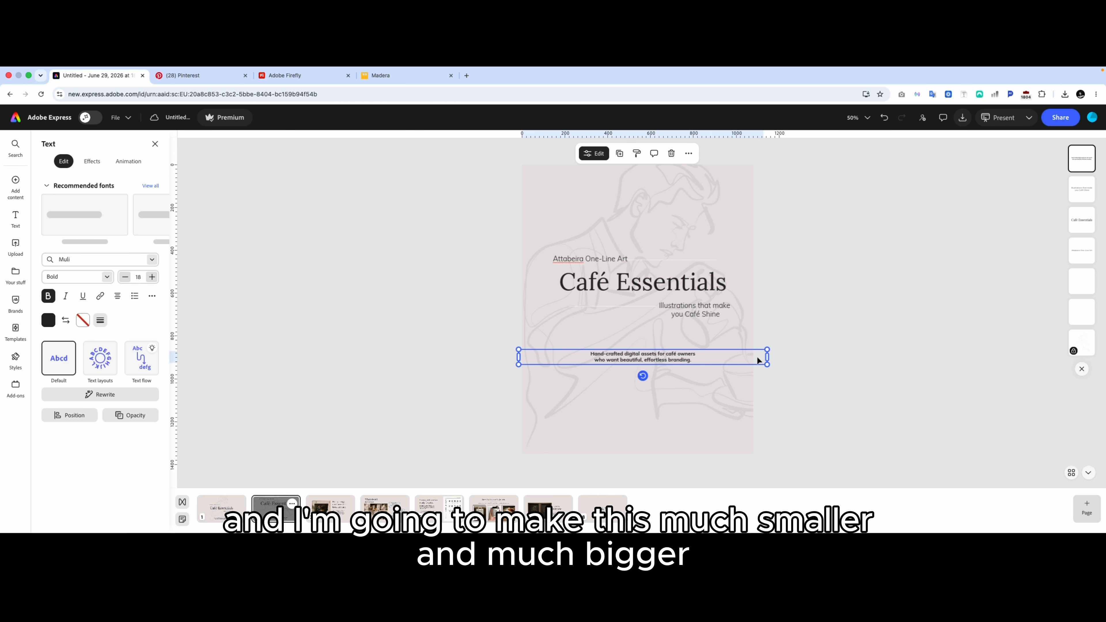
{"action": "left_click_drag", "start_coordinate": [768, 358], "coordinate": [666, 346]}
{"action": "left_click", "coordinate": [930, 240]}
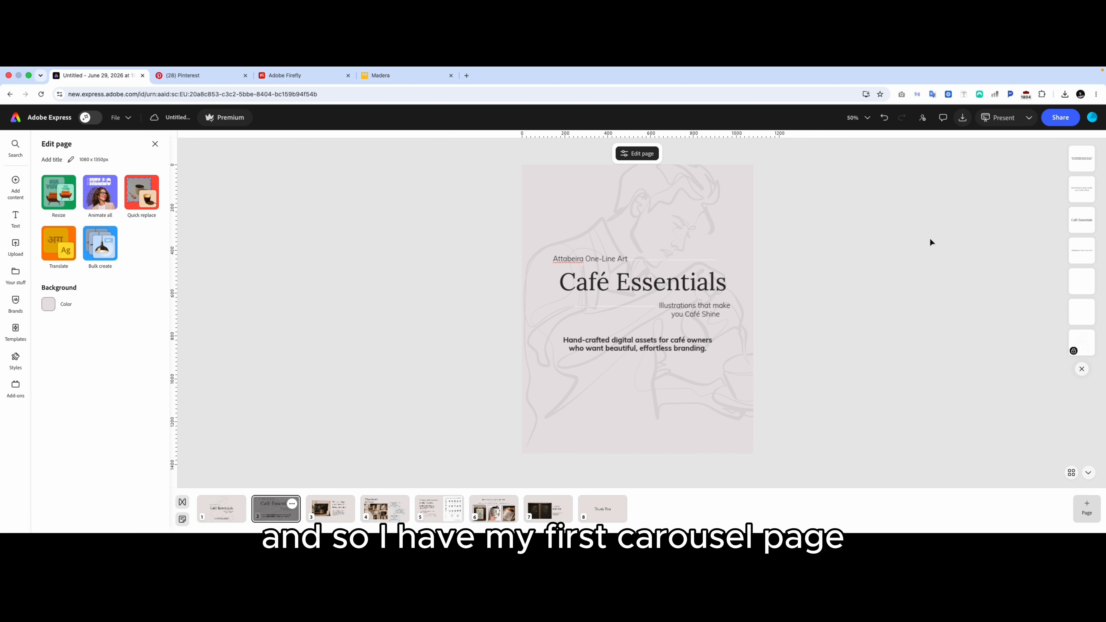
Slightly enlarge the Café Essentials title group without the tagline, and nudge it down on the cover page.
{"action": "left_click_drag", "start_coordinate": [740, 313], "coordinate": [553, 314]}
{"action": "left_click_drag", "start_coordinate": [550, 253], "coordinate": [538, 243]}
{"action": "left_click_drag", "start_coordinate": [648, 283], "coordinate": [650, 290]}
{"action": "left_click", "coordinate": [873, 393]}
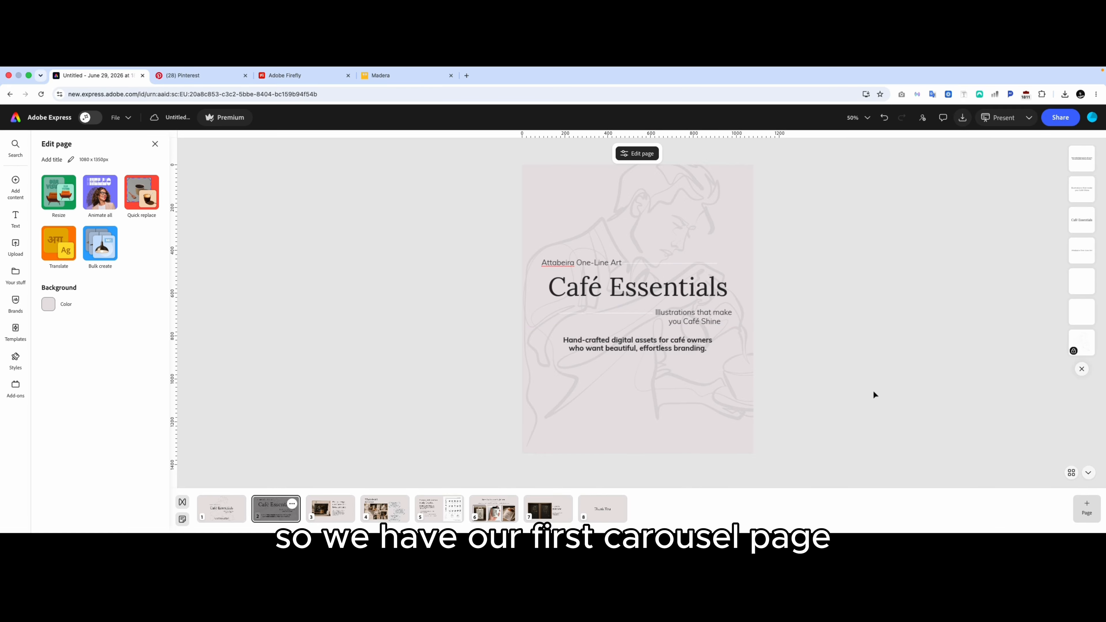
Create a duplicate of the "Everything a café needs to look the part." page resized to Instagram carousel and open the duplicate for editing.
{"action": "left_click", "coordinate": [331, 514]}
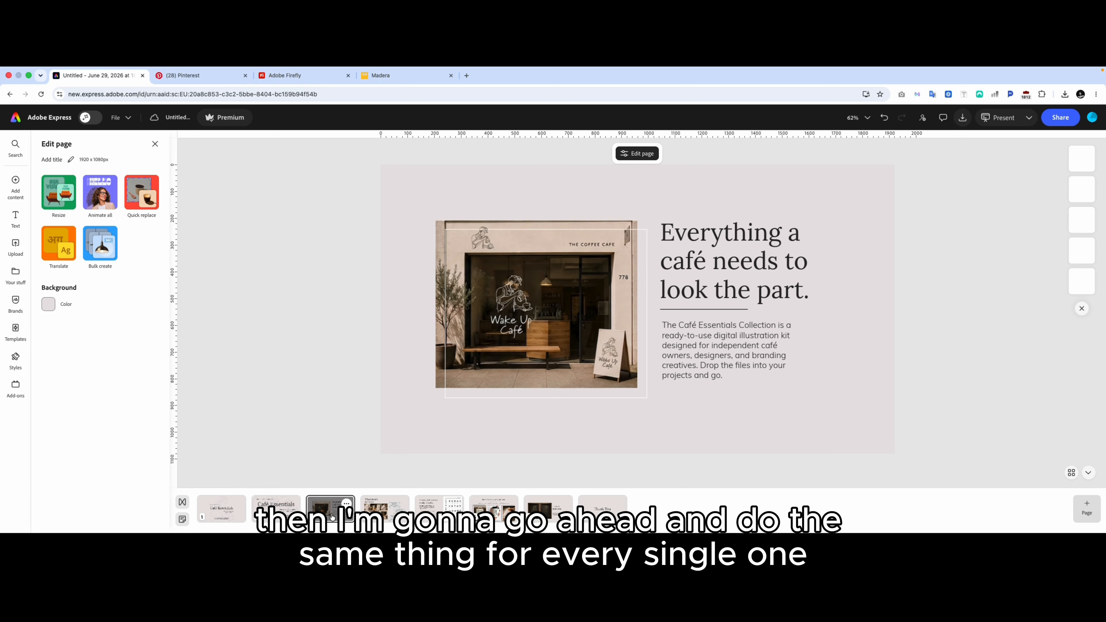
{"action": "left_click", "coordinate": [132, 119]}
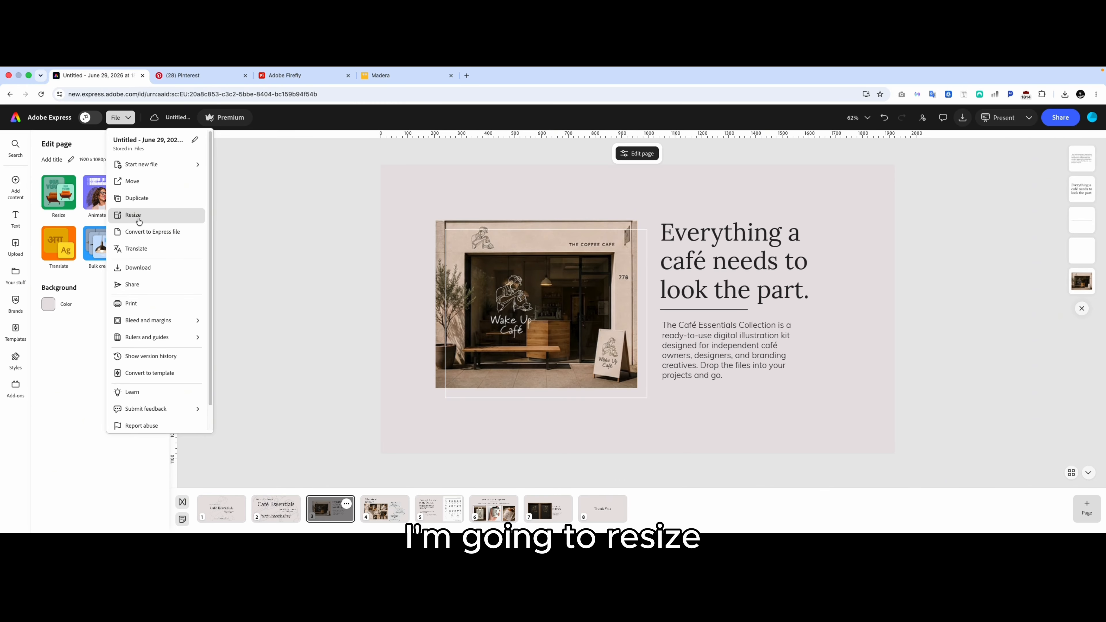
{"action": "left_click", "coordinate": [138, 222]}
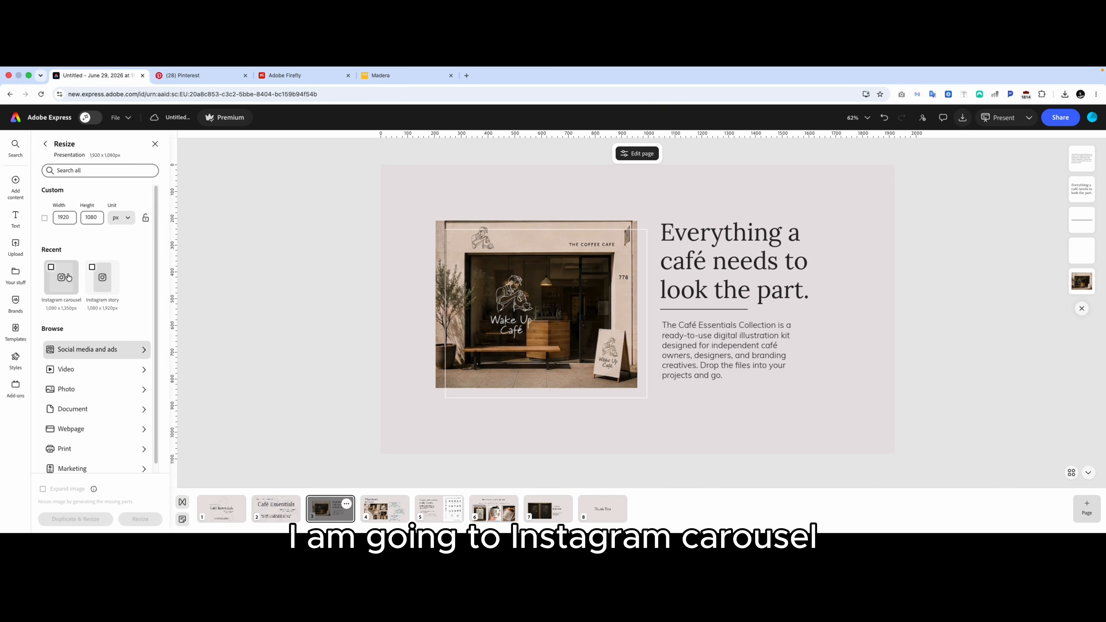
{"action": "left_click", "coordinate": [68, 277]}
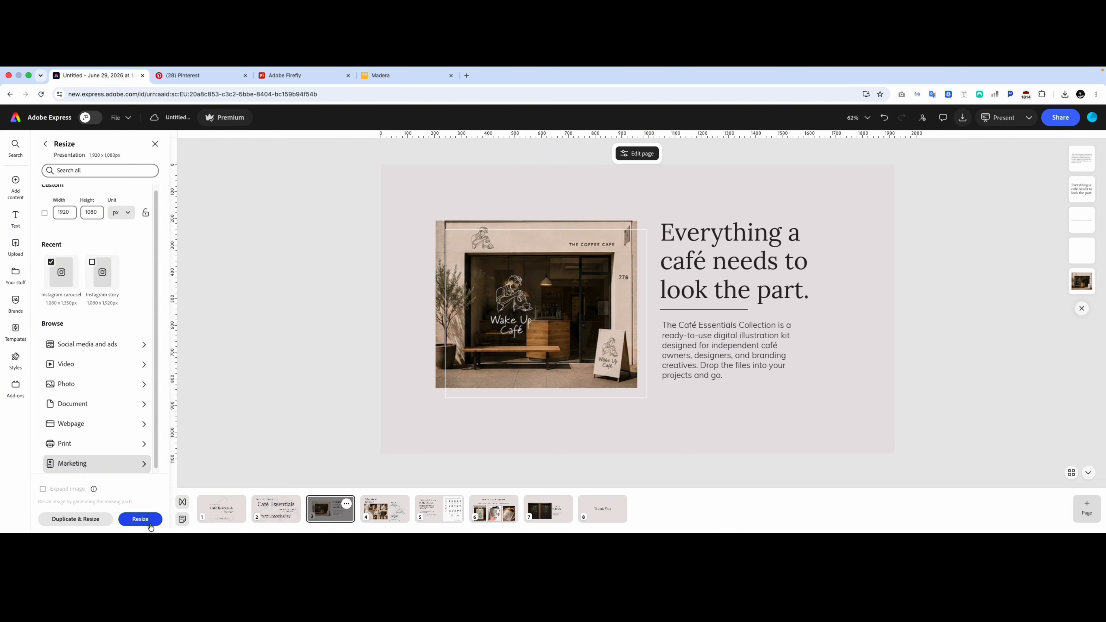
{"action": "left_click", "coordinate": [105, 521]}
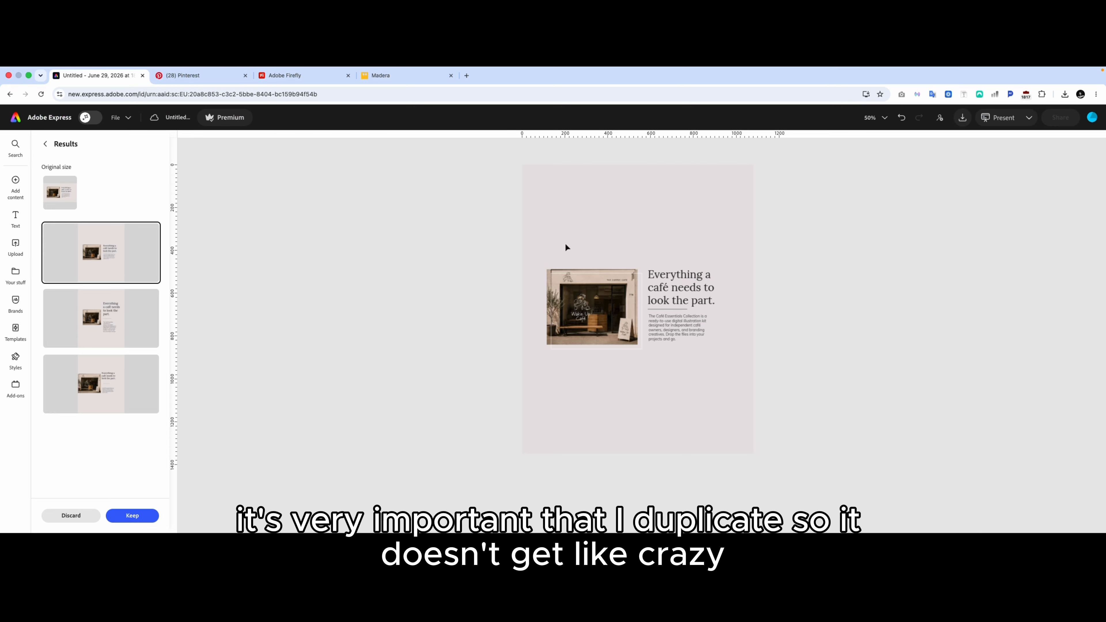
{"action": "left_click_drag", "start_coordinate": [512, 230], "coordinate": [612, 339]}
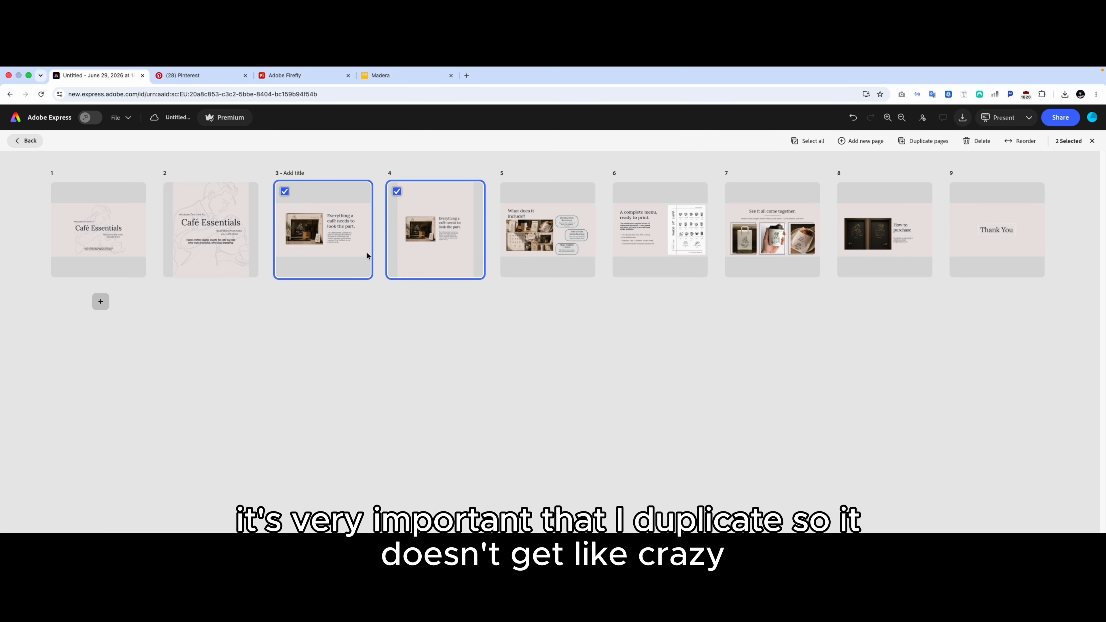
{"action": "left_click", "coordinate": [450, 240]}
{"action": "double_click", "coordinate": [451, 240]}
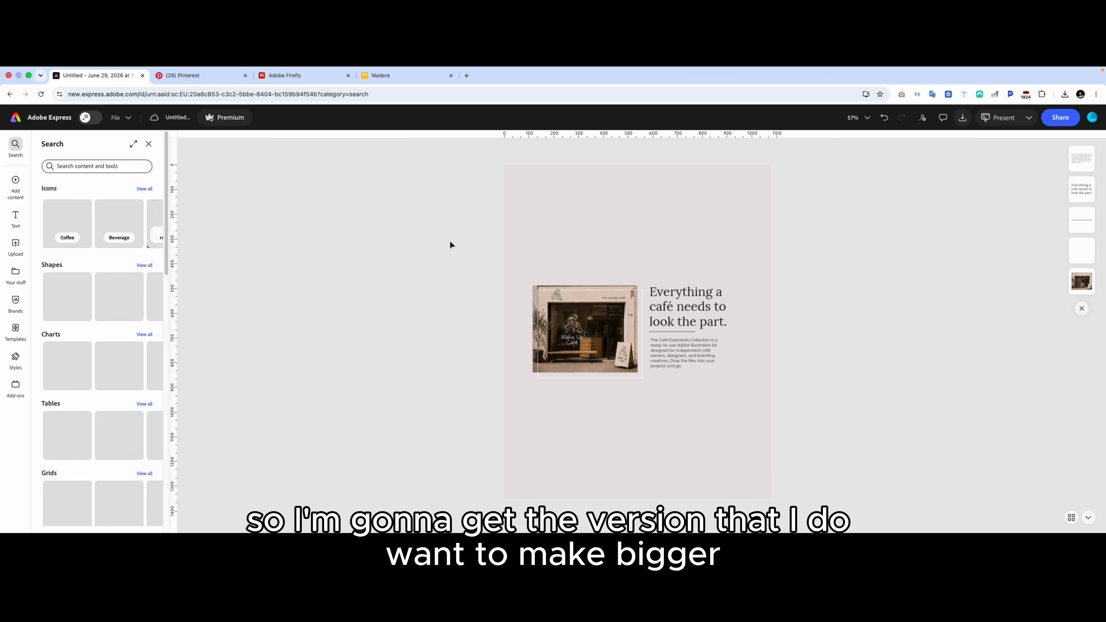
Enlarge the café storefront photo together with its outline frame and move both to the upper left of the carousel page.
{"action": "left_click_drag", "start_coordinate": [542, 231], "coordinate": [616, 339]}
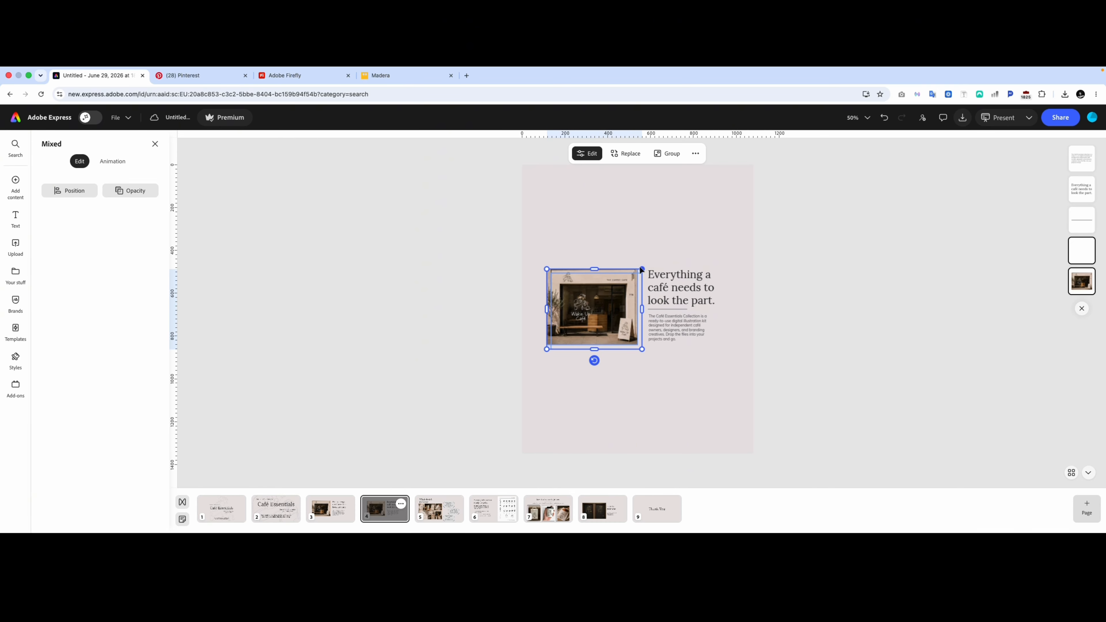
{"action": "left_click_drag", "start_coordinate": [641, 270], "coordinate": [708, 214]}
{"action": "left_click_drag", "start_coordinate": [632, 233], "coordinate": [604, 201]}
{"action": "left_click", "coordinate": [743, 257]}
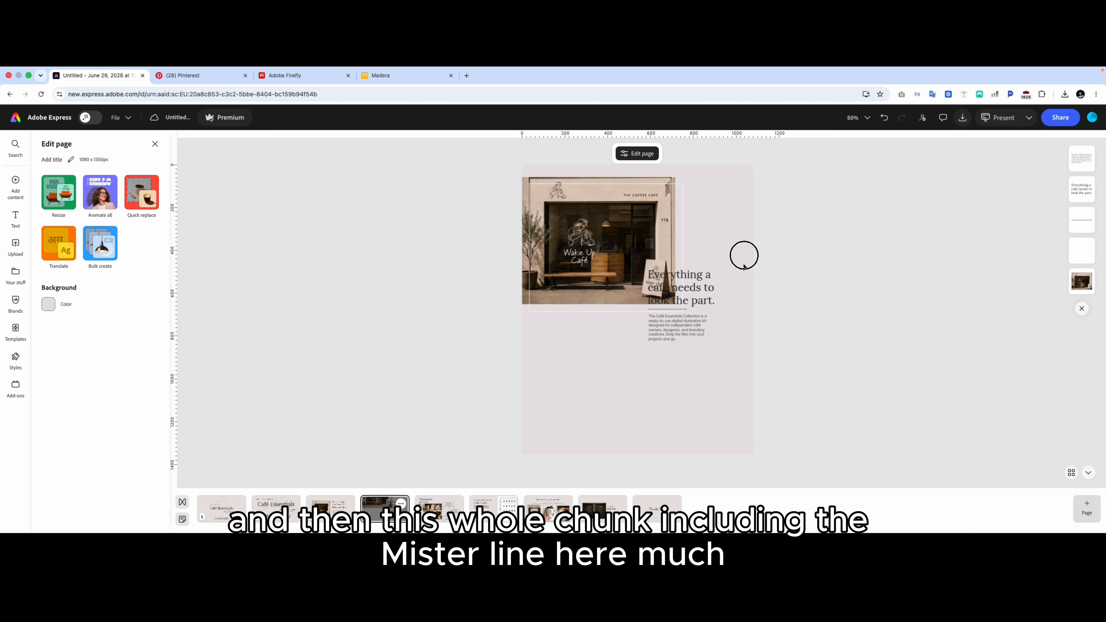
Move the heading, the paragraph and the divider line into the empty area below the storefront photo.
{"action": "left_click_drag", "start_coordinate": [744, 257], "coordinate": [696, 376]}
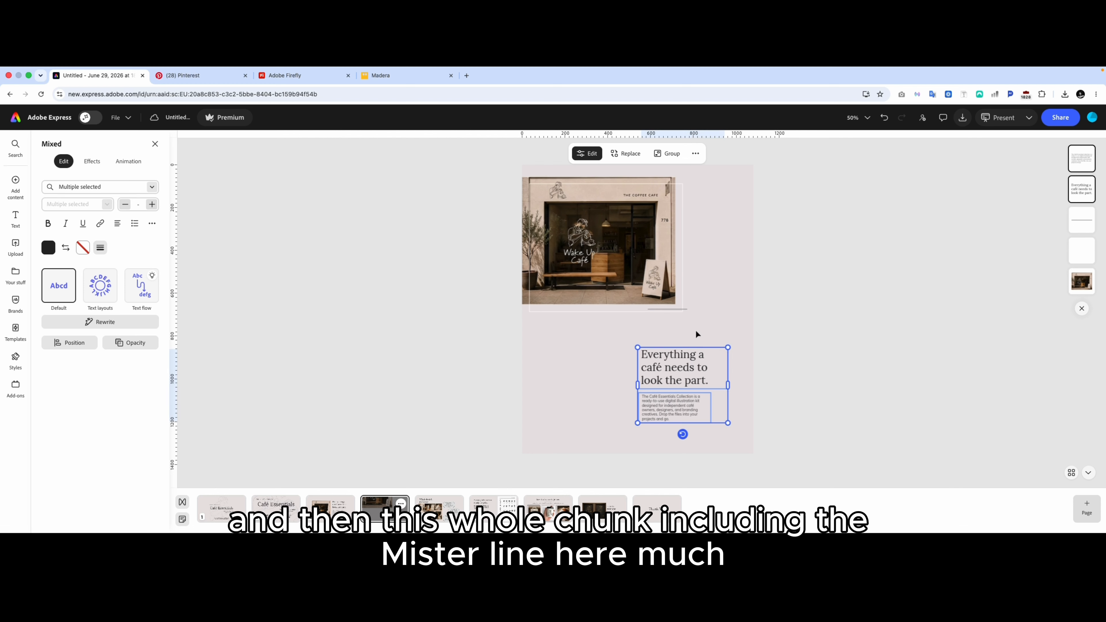
{"action": "left_click_drag", "start_coordinate": [684, 309], "coordinate": [682, 335]}
{"action": "left_click_drag", "start_coordinate": [677, 384], "coordinate": [678, 391]}
{"action": "left_click_drag", "start_coordinate": [737, 339], "coordinate": [649, 468]}
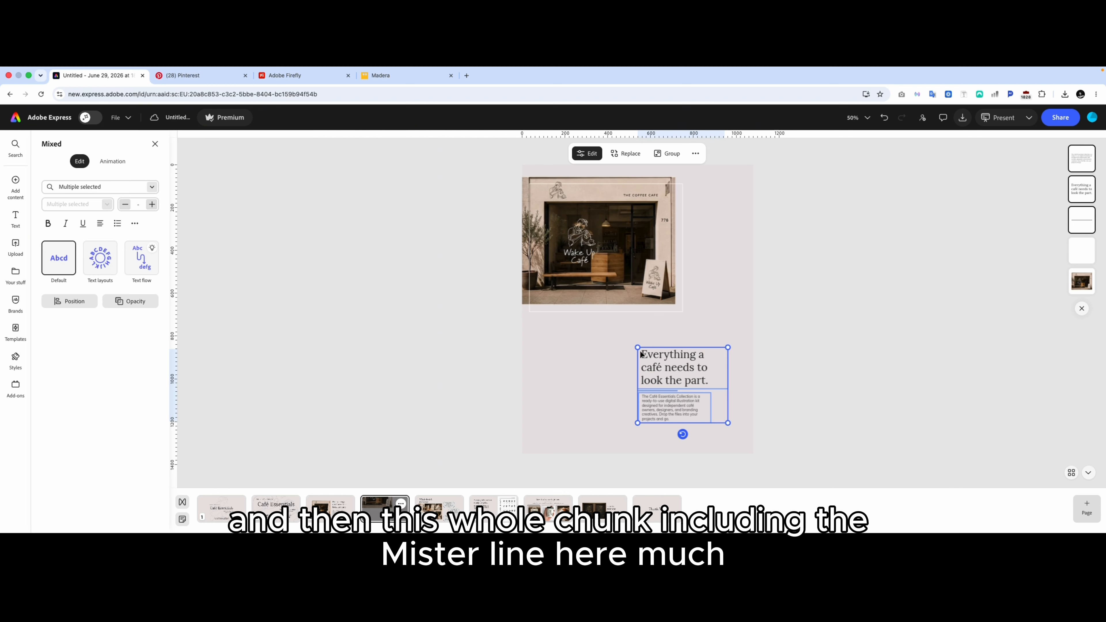
Enlarge the heading, divider line and paragraph together, and shift the storefront photo with its frame slightly right, off the page edge.
{"action": "left_click_drag", "start_coordinate": [637, 347], "coordinate": [695, 338]}
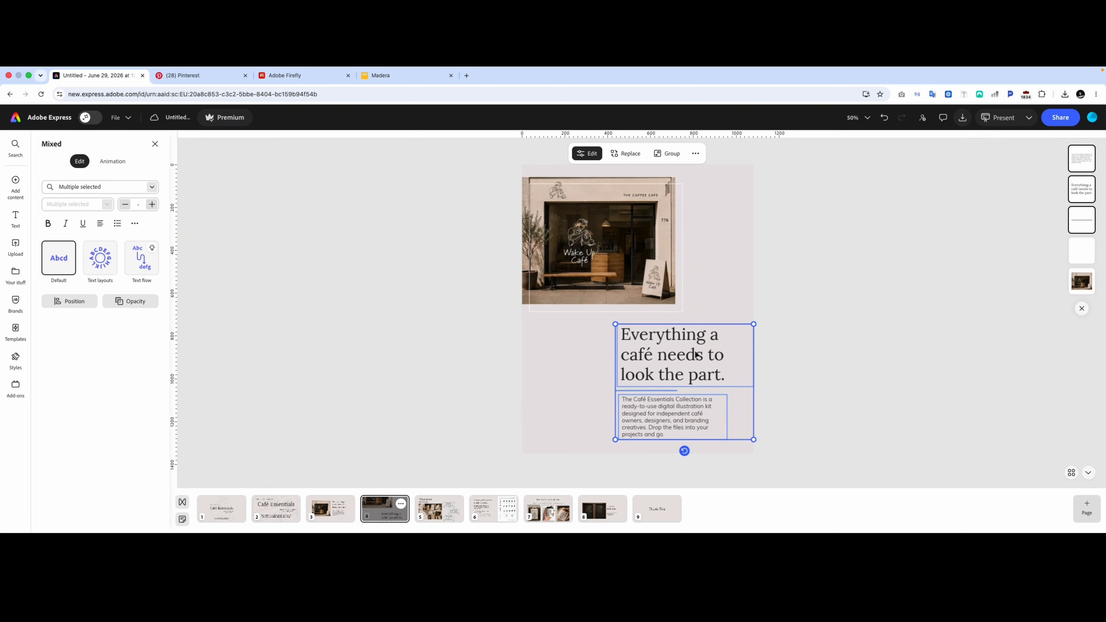
{"action": "left_click", "coordinate": [820, 347]}
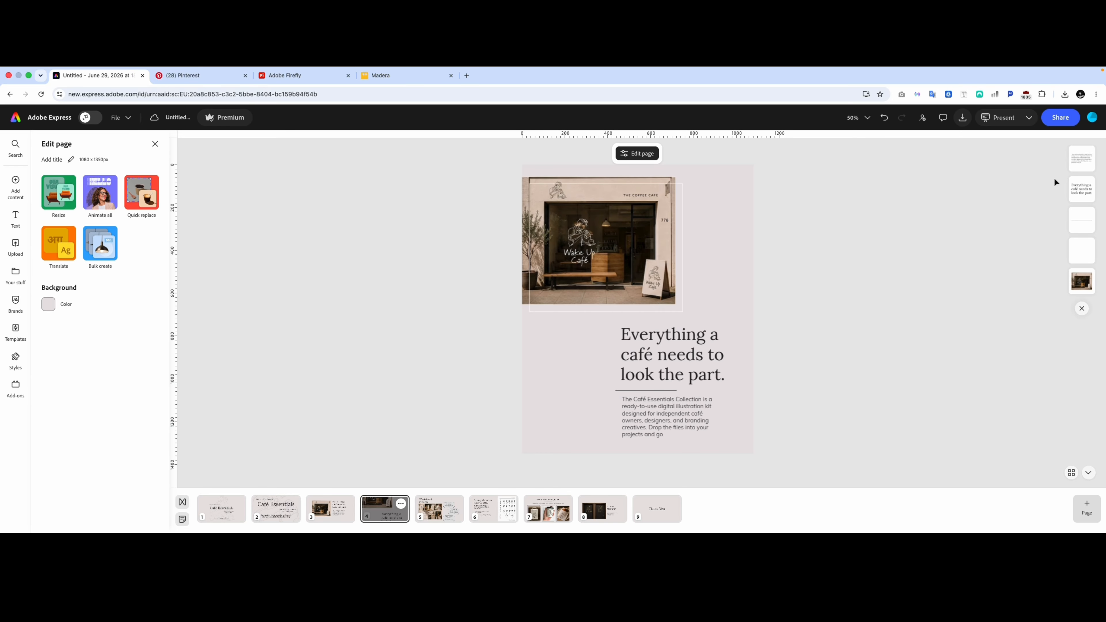
{"action": "left_click_drag", "start_coordinate": [603, 256], "coordinate": [614, 256]}
{"action": "left_click", "coordinate": [811, 244]}
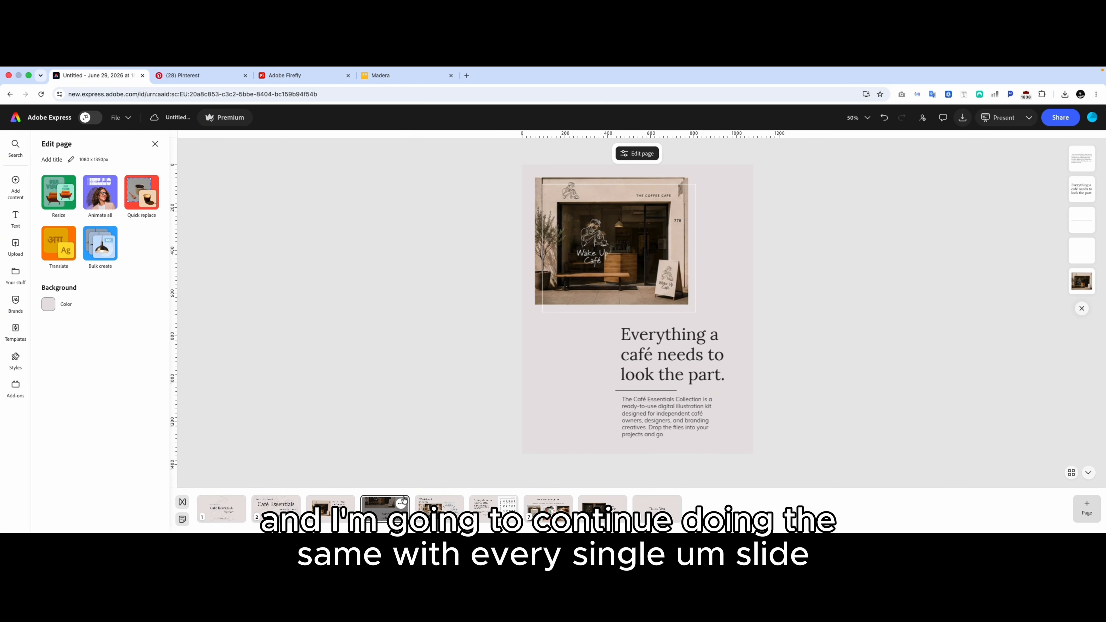
Create a duplicate of the "What does it include?" page resized to Instagram carousel and open the duplicate for editing.
{"action": "left_click", "coordinate": [441, 513]}
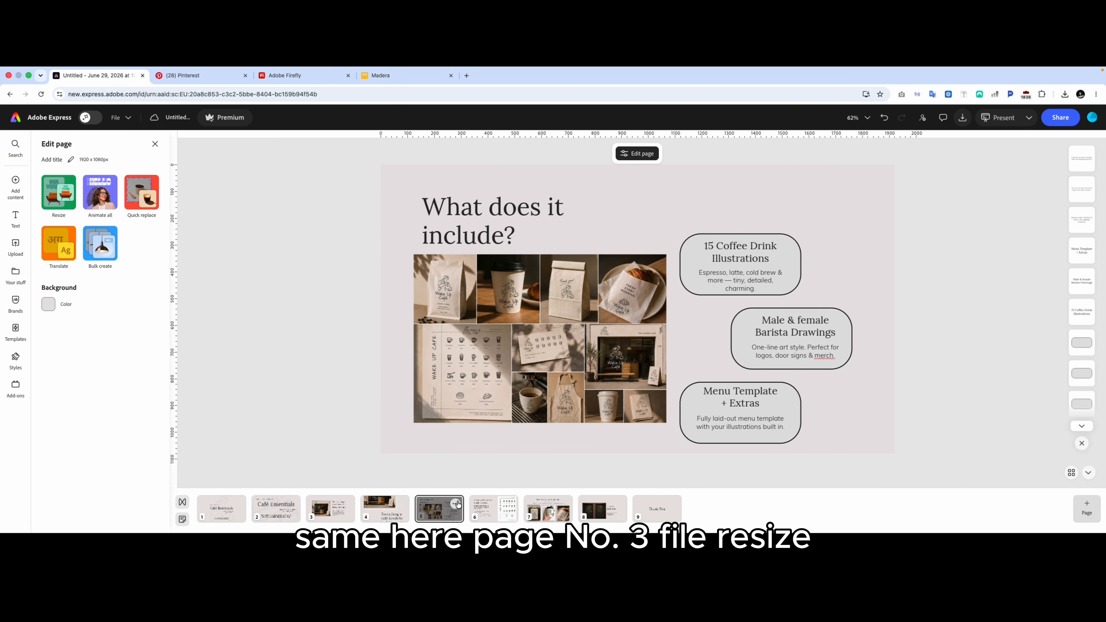
{"action": "left_click", "coordinate": [456, 504]}
{"action": "left_click", "coordinate": [369, 385]}
{"action": "left_click", "coordinate": [120, 117]}
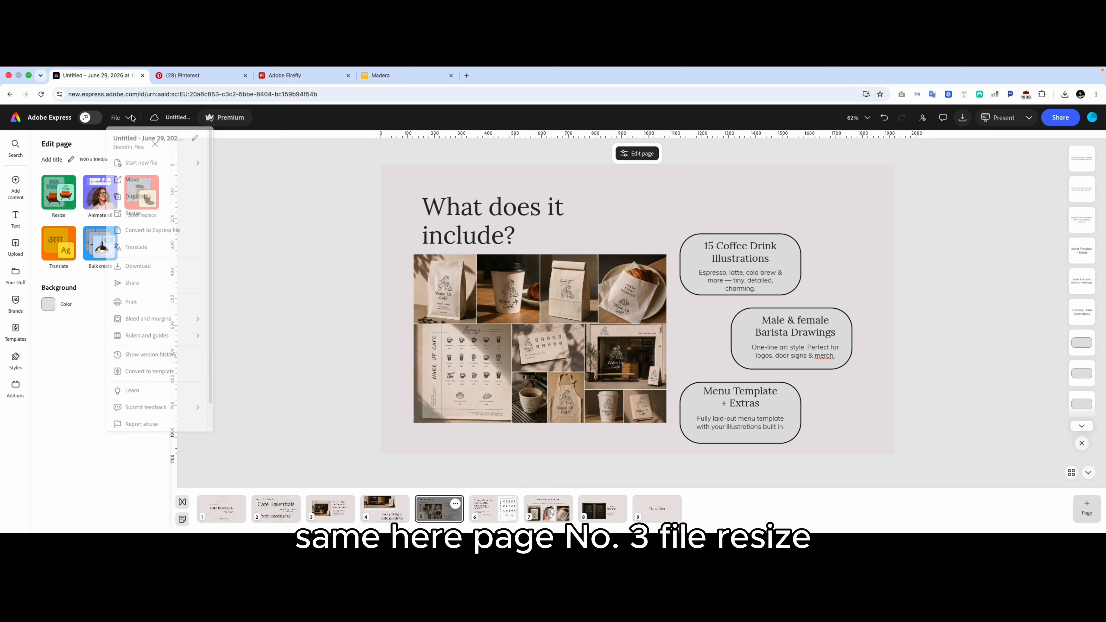
{"action": "left_click", "coordinate": [162, 213]}
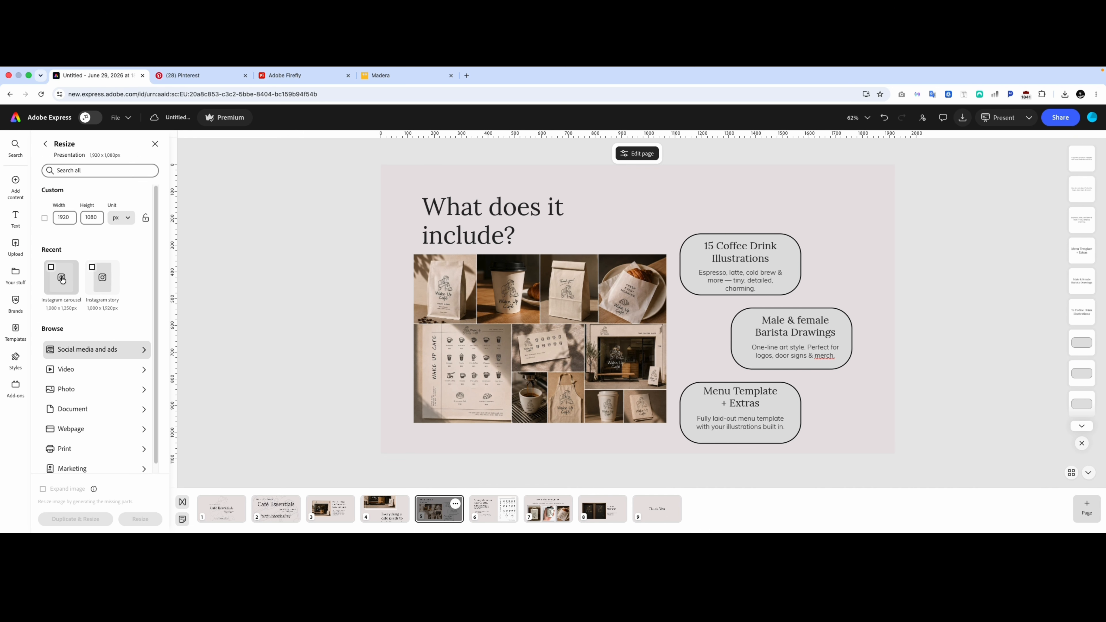
{"action": "left_click", "coordinate": [62, 279]}
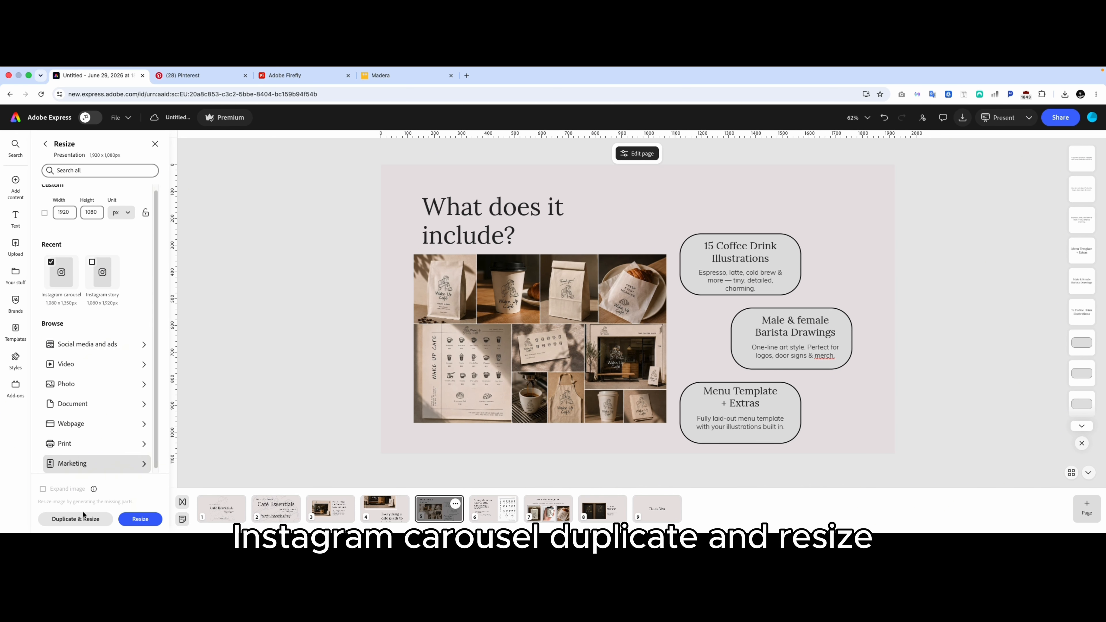
{"action": "left_click", "coordinate": [83, 519]}
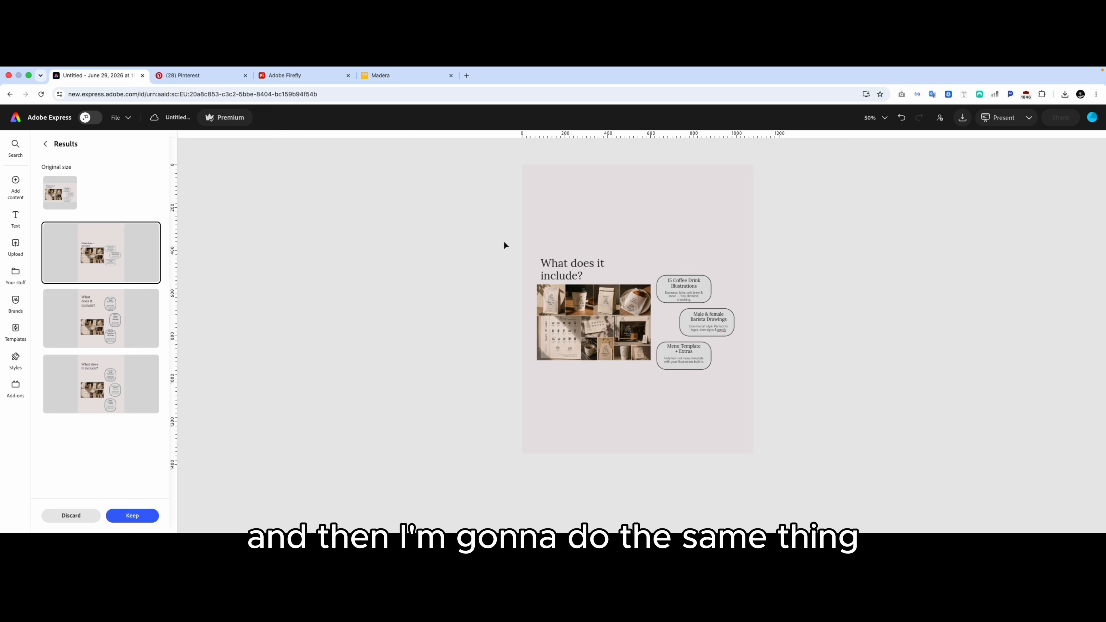
{"action": "left_click_drag", "start_coordinate": [505, 245], "coordinate": [564, 303]}
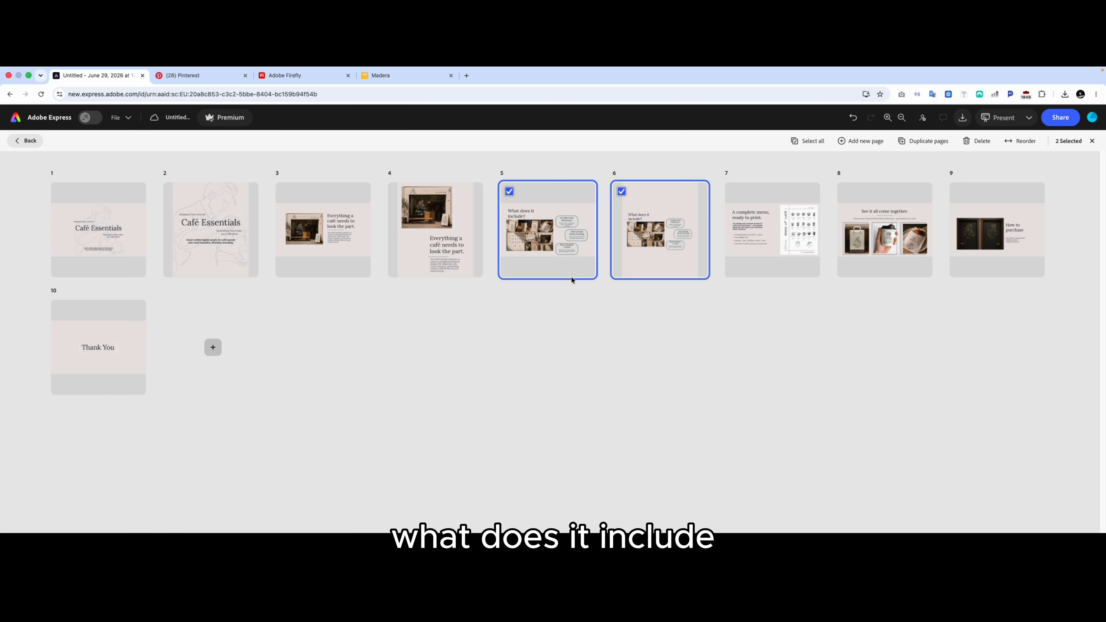
{"action": "left_click", "coordinate": [536, 358]}
{"action": "left_click", "coordinate": [677, 222]}
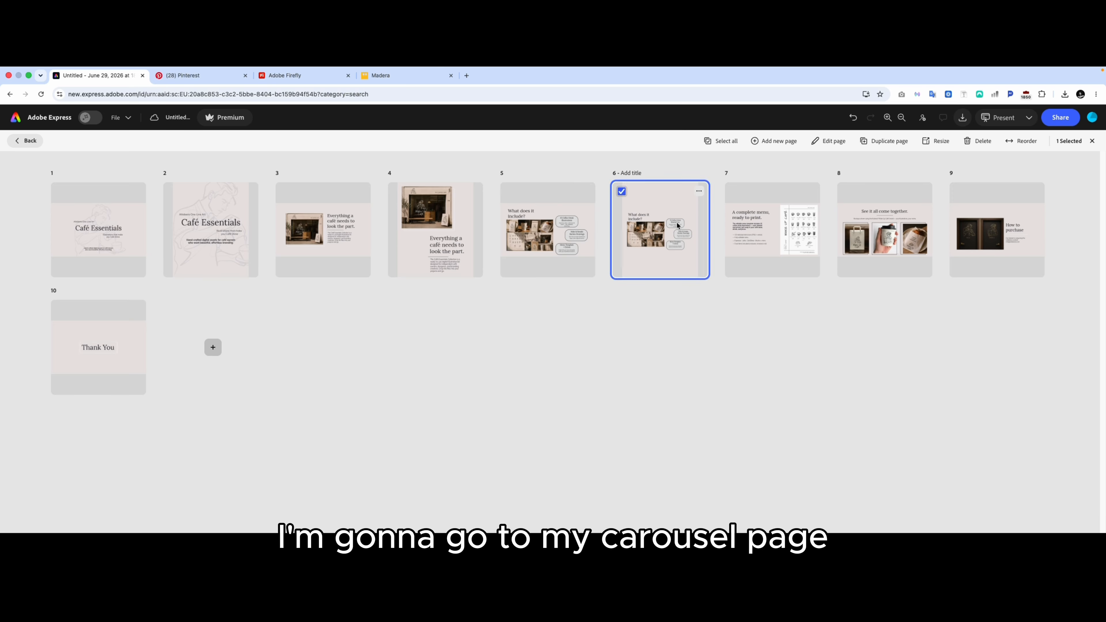
{"action": "double_click", "coordinate": [676, 222]}
Move the heading and photo collage to the top of the carousel page and the three rounded feature boxes below them.
{"action": "left_click_drag", "start_coordinate": [457, 231], "coordinate": [600, 256]}
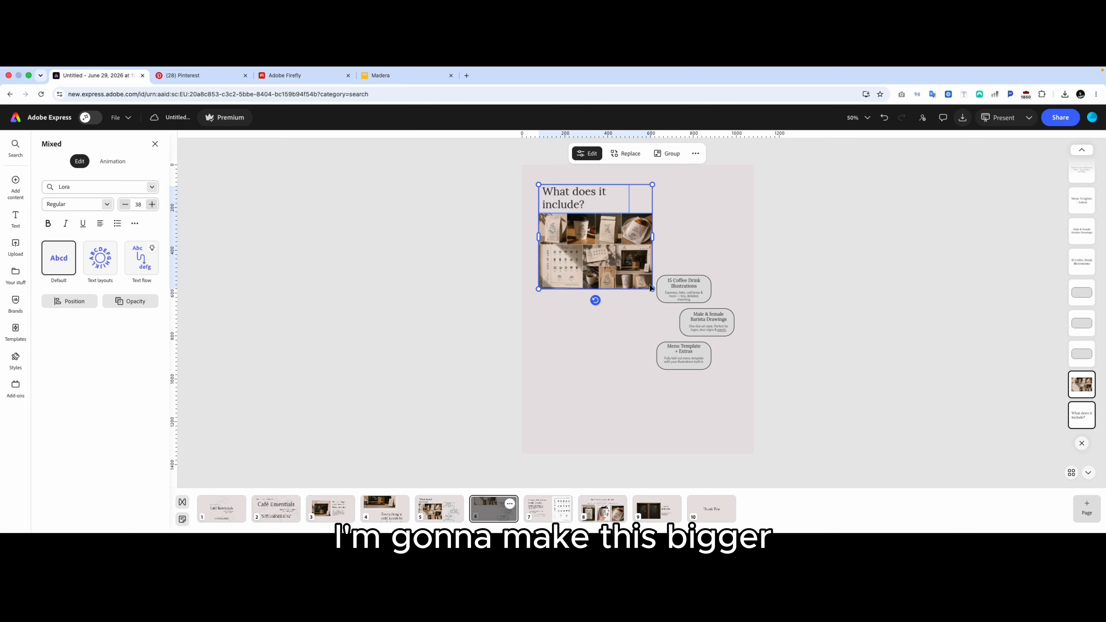
{"action": "left_click", "coordinate": [621, 318]}
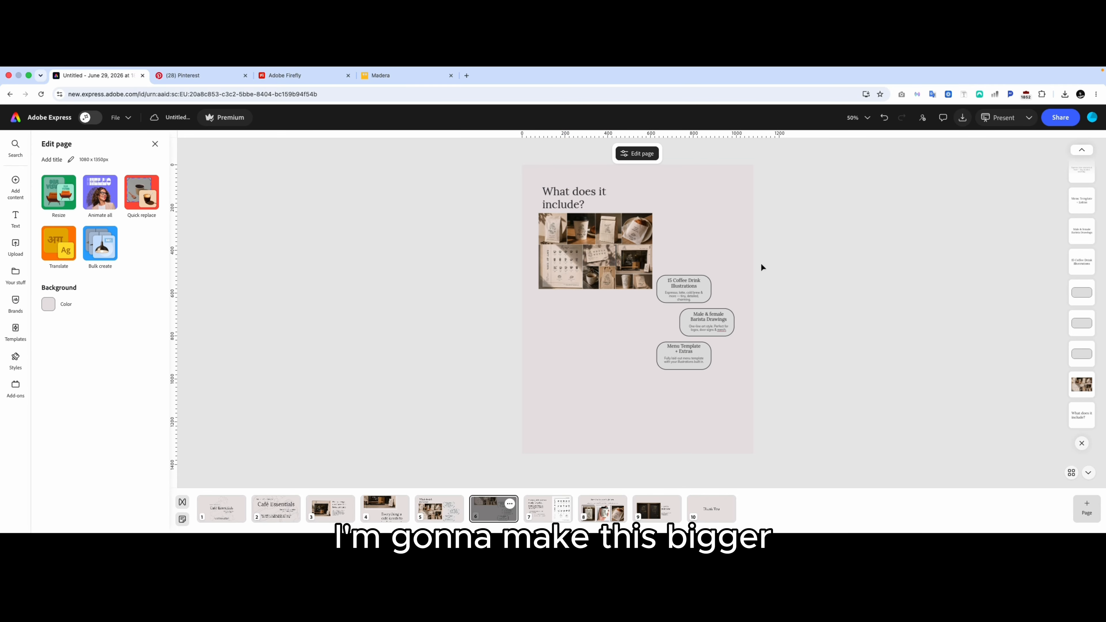
{"action": "left_click_drag", "start_coordinate": [748, 268], "coordinate": [649, 371]}
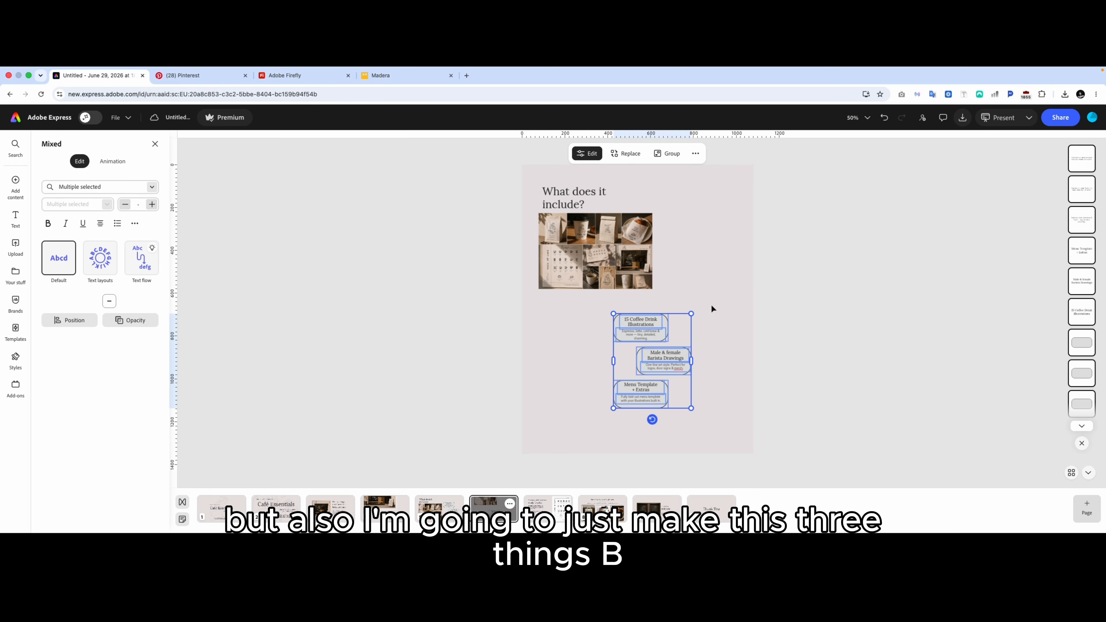
{"action": "left_click", "coordinate": [684, 321]}
{"action": "left_click_drag", "start_coordinate": [687, 309], "coordinate": [622, 335]}
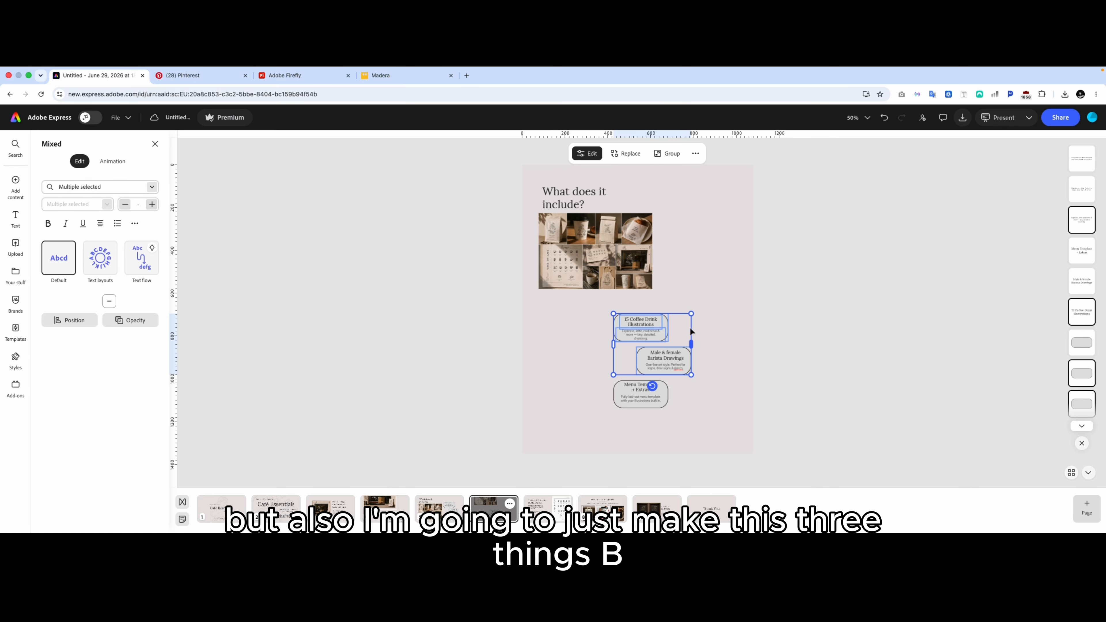
{"action": "left_click", "coordinate": [688, 311]}
{"action": "left_click_drag", "start_coordinate": [683, 308], "coordinate": [654, 336]}
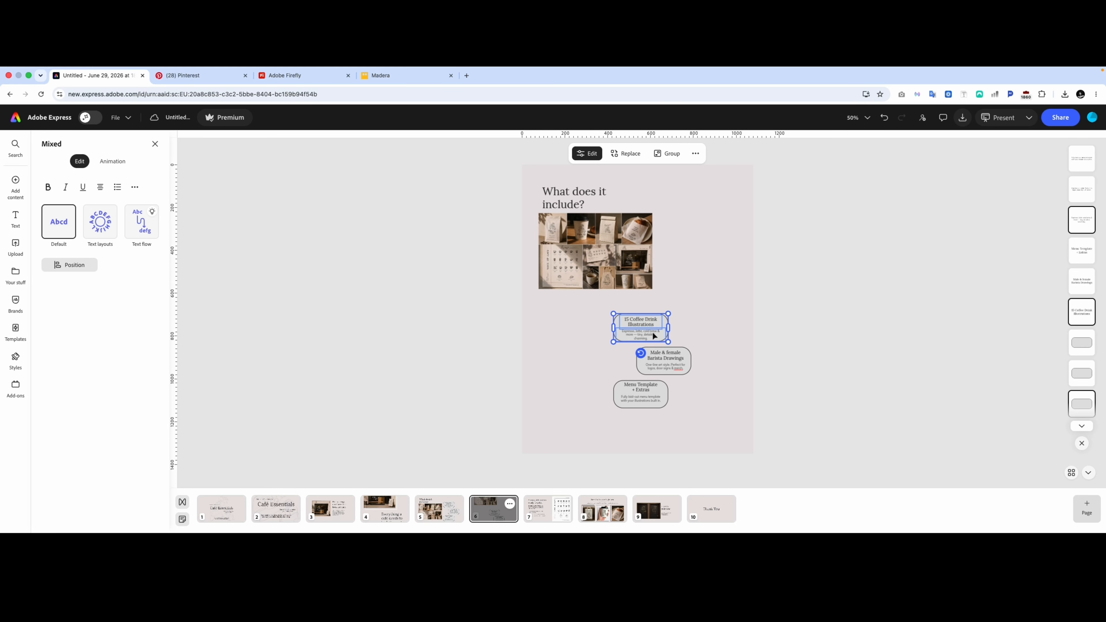
Enlarge the three rounded feature boxes together with their text so they reach nearly to the bottom of the page.
{"action": "left_click", "coordinate": [708, 304]}
{"action": "mouse_move", "coordinate": [708, 304]}
{"action": "left_mouse_down"}
{"action": "mouse_move", "coordinate": [612, 420]}
{"action": "mouse_move", "coordinate": [668, 413]}
{"action": "mouse_move", "coordinate": [788, 440]}
{"action": "left_mouse_up"}
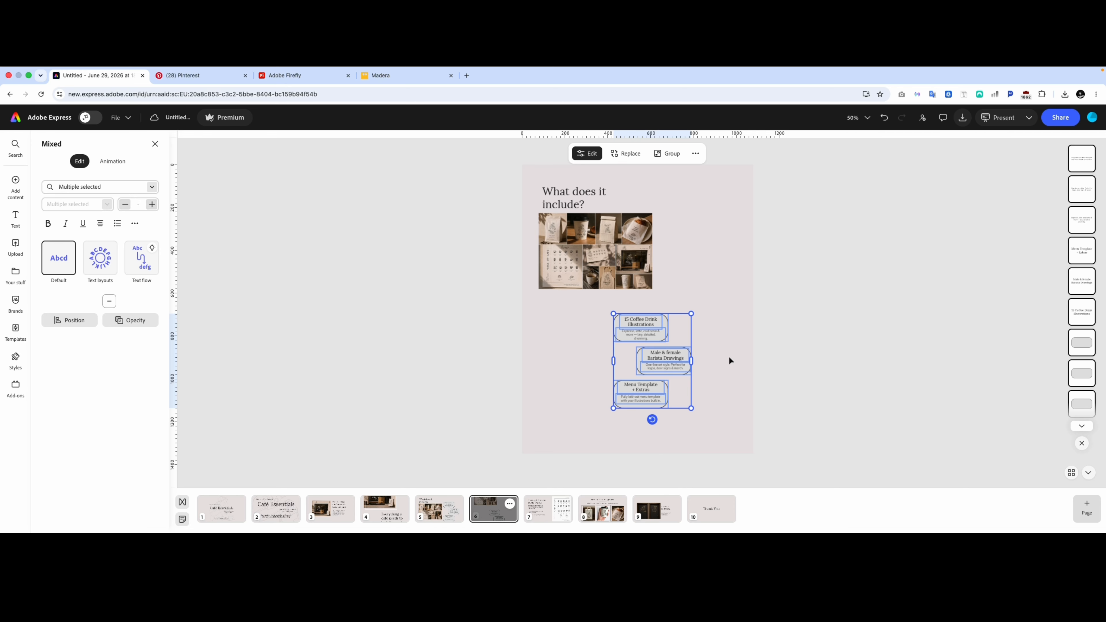
{"action": "left_click_drag", "start_coordinate": [690, 407], "coordinate": [753, 421]}
{"action": "left_click", "coordinate": [708, 368]}
Stack the 15 Coffee Drink Illustrations, Male & female Barista Drawings and Menu Template + Extras boxes in a column right of the collage.
{"action": "left_click", "coordinate": [733, 300]}
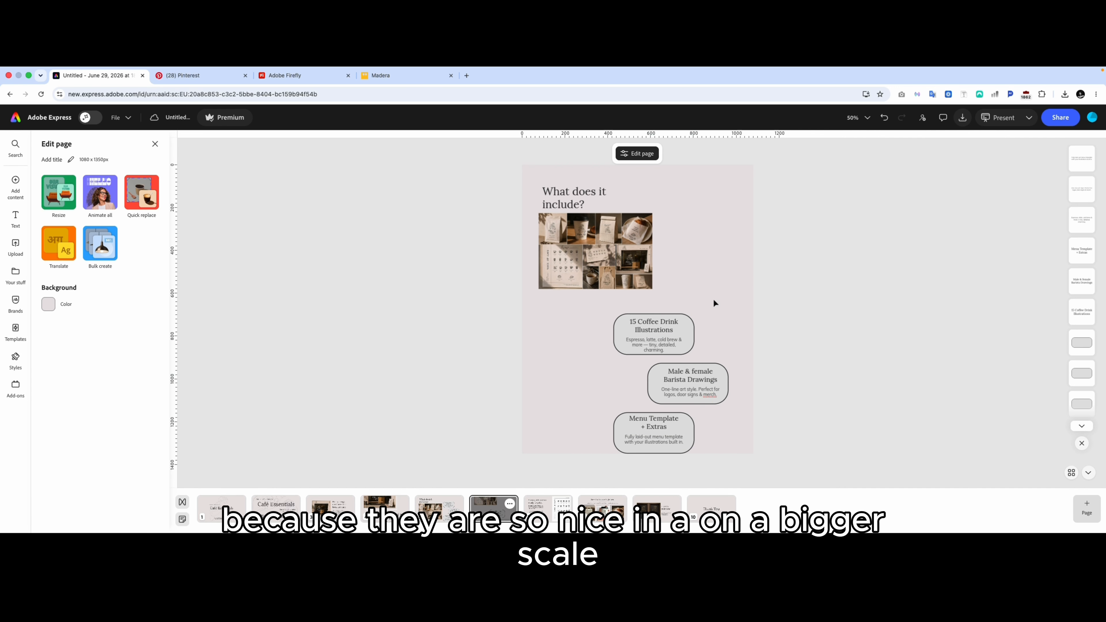
{"action": "left_click_drag", "start_coordinate": [721, 292], "coordinate": [710, 224]}
{"action": "left_click", "coordinate": [693, 378]}
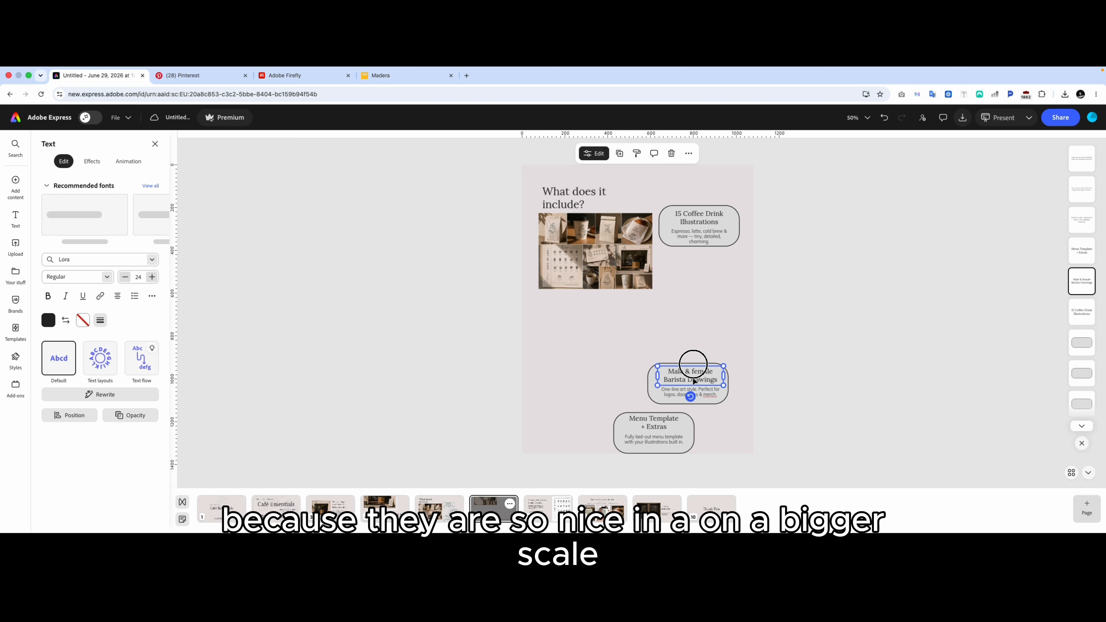
{"action": "left_click", "coordinate": [724, 342]}
{"action": "left_click_drag", "start_coordinate": [729, 402], "coordinate": [712, 287]}
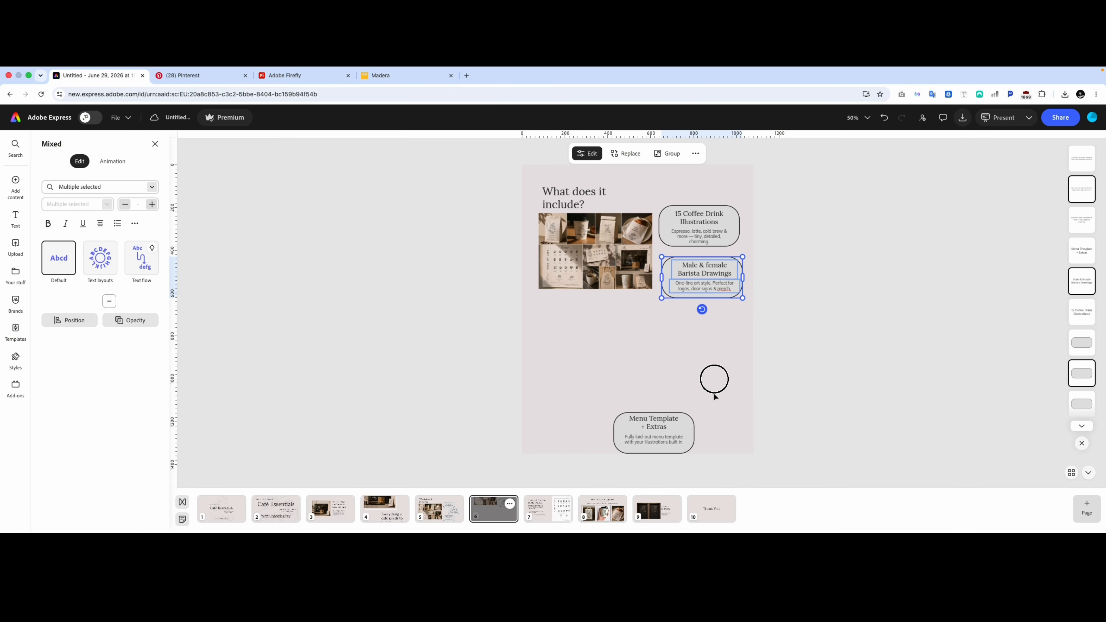
{"action": "left_click_drag", "start_coordinate": [714, 395], "coordinate": [696, 342]}
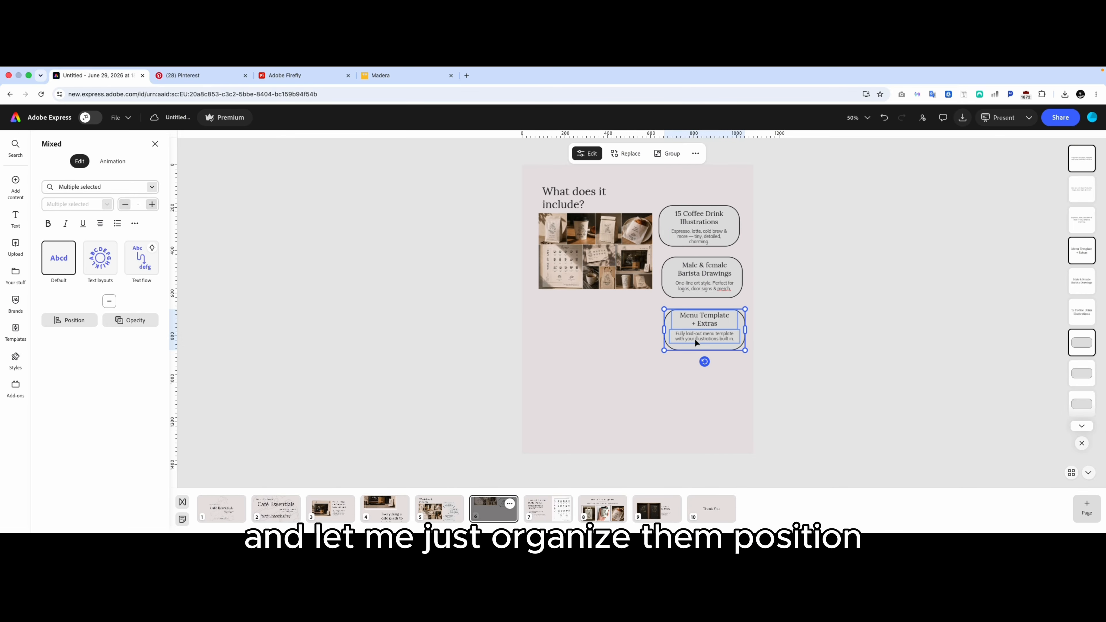
Try distributing the three feature boxes and their text vertically, and undo the distribution.
{"action": "left_click_drag", "start_coordinate": [730, 185], "coordinate": [657, 387]}
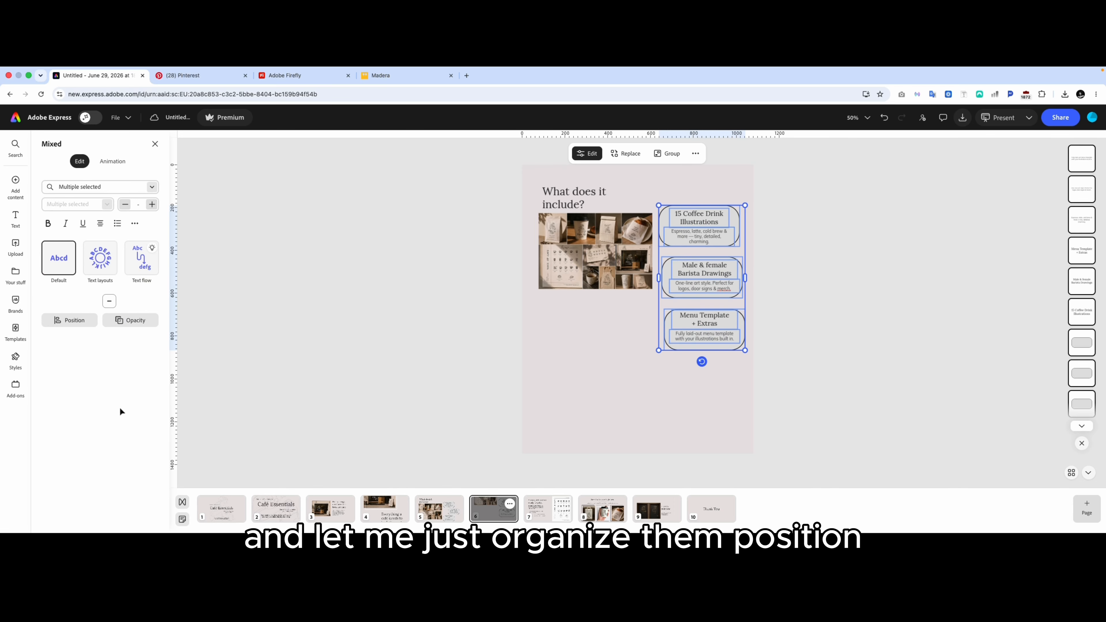
{"action": "left_click", "coordinate": [77, 321]}
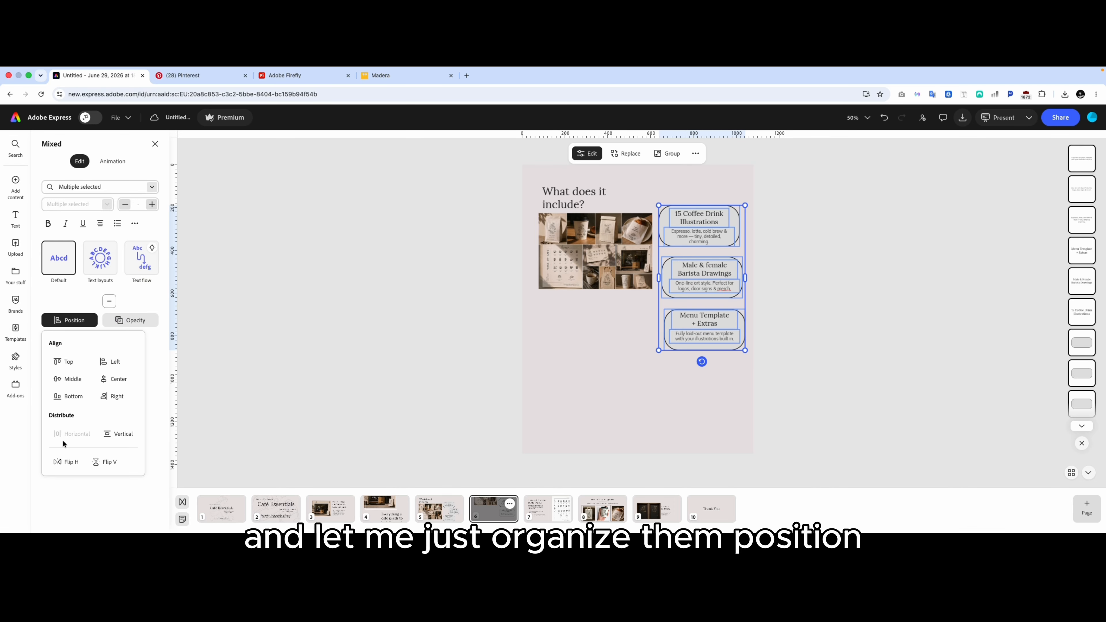
{"action": "left_click", "coordinate": [121, 435]}
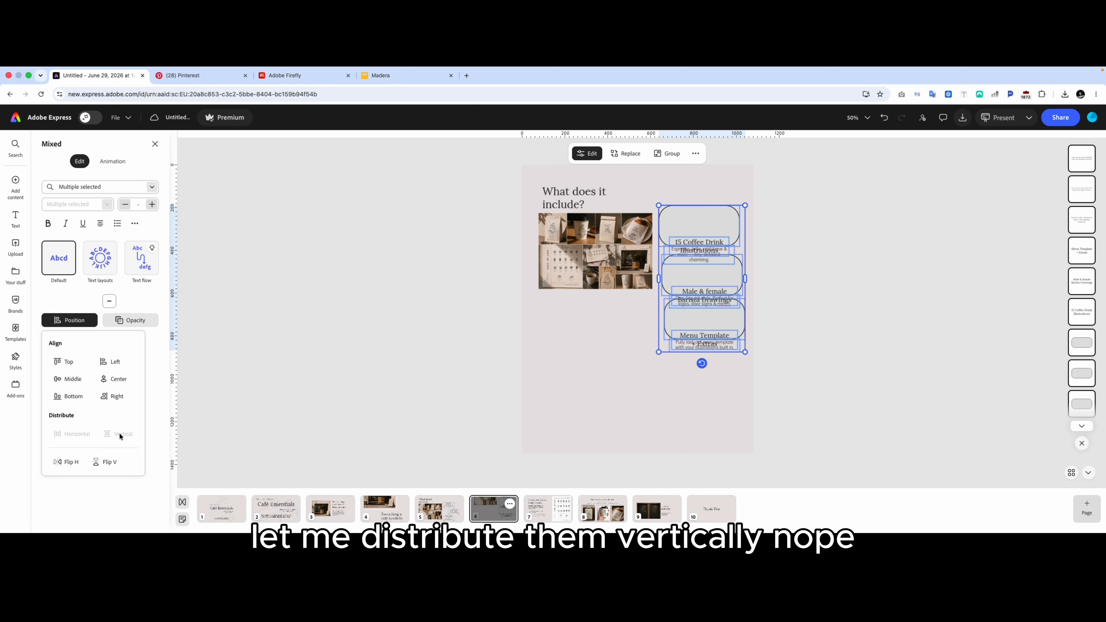
{"action": "key", "text": "super+z"}
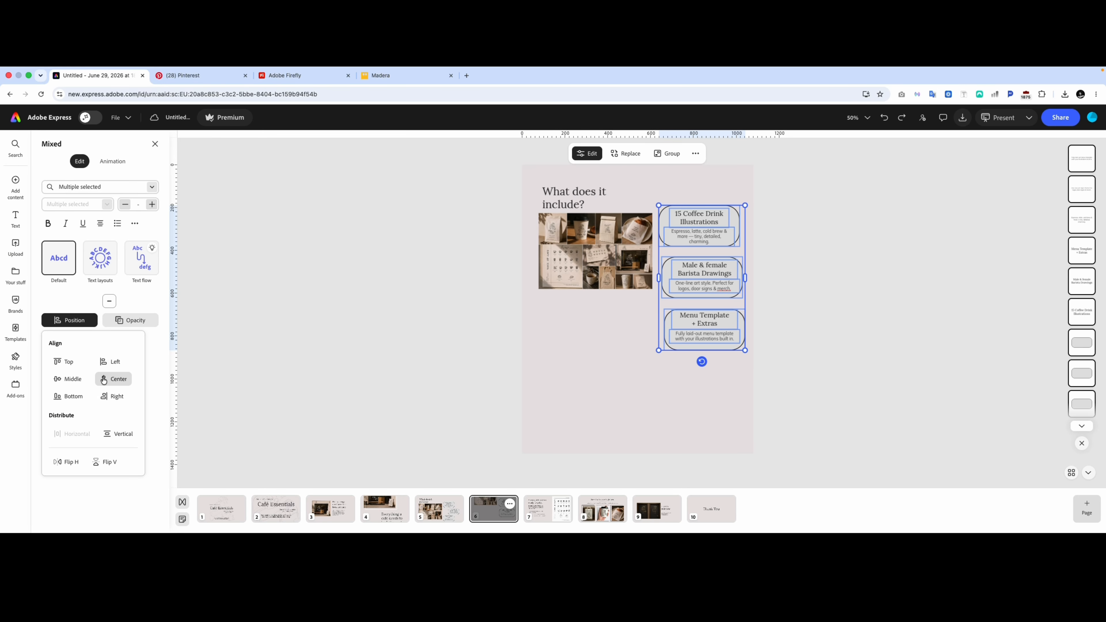
{"action": "left_click", "coordinate": [424, 369]}
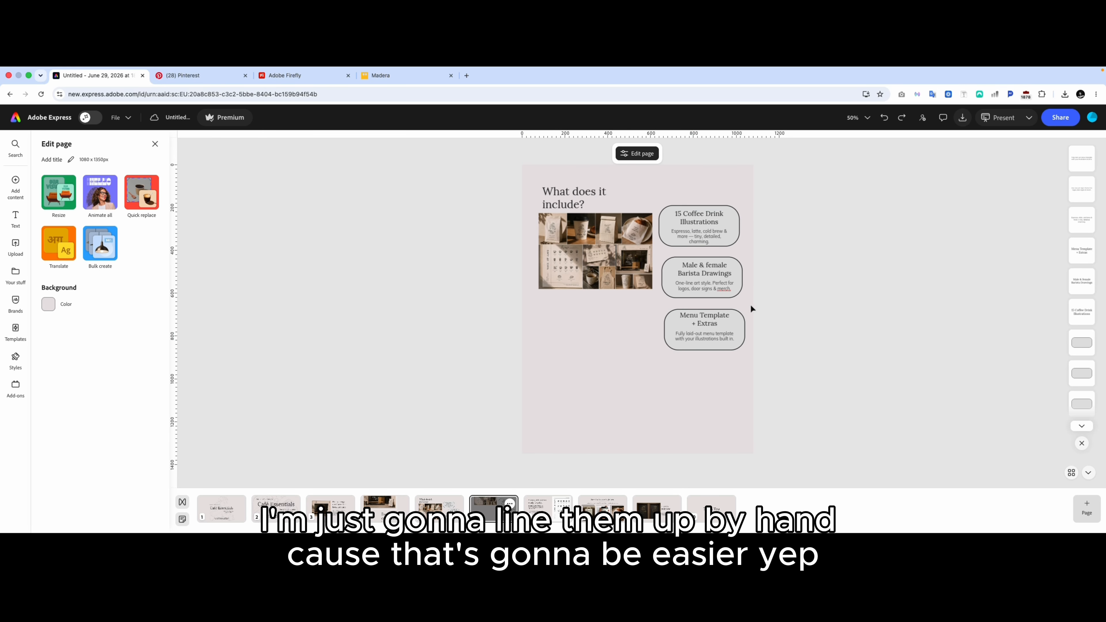
Line up the Menu Template + Extras and 15 Coffee Drink Illustrations boxes with the Male & female Barista Drawings box.
{"action": "left_click", "coordinate": [715, 338]}
{"action": "left_click_drag", "start_coordinate": [706, 330], "coordinate": [704, 329]}
{"action": "left_click", "coordinate": [747, 250]}
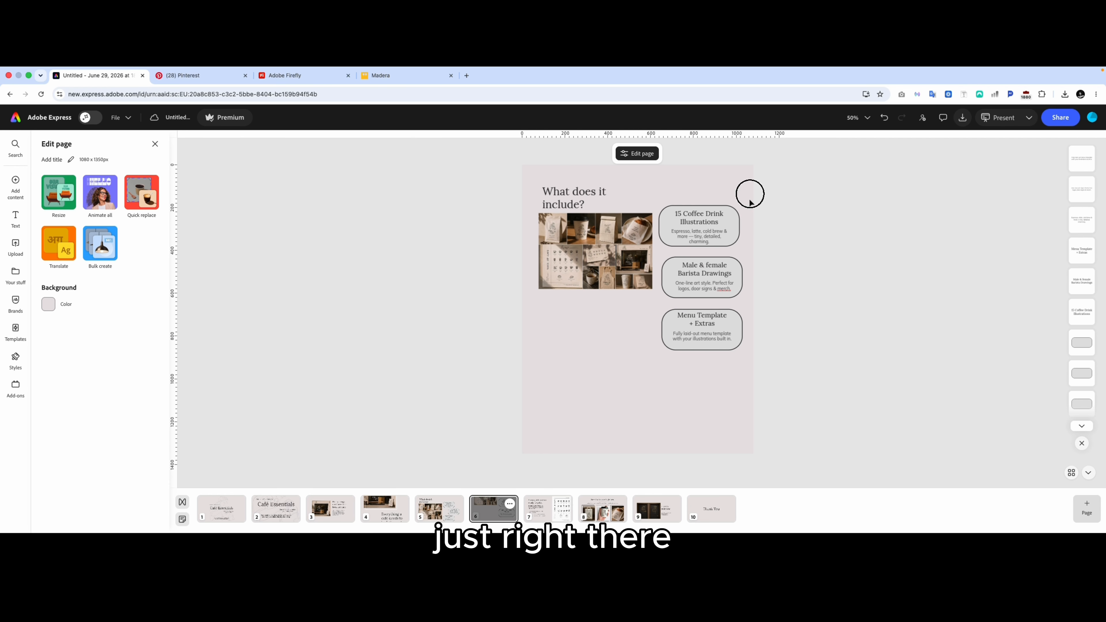
{"action": "left_click_drag", "start_coordinate": [723, 235], "coordinate": [702, 226]}
{"action": "left_click", "coordinate": [805, 237]}
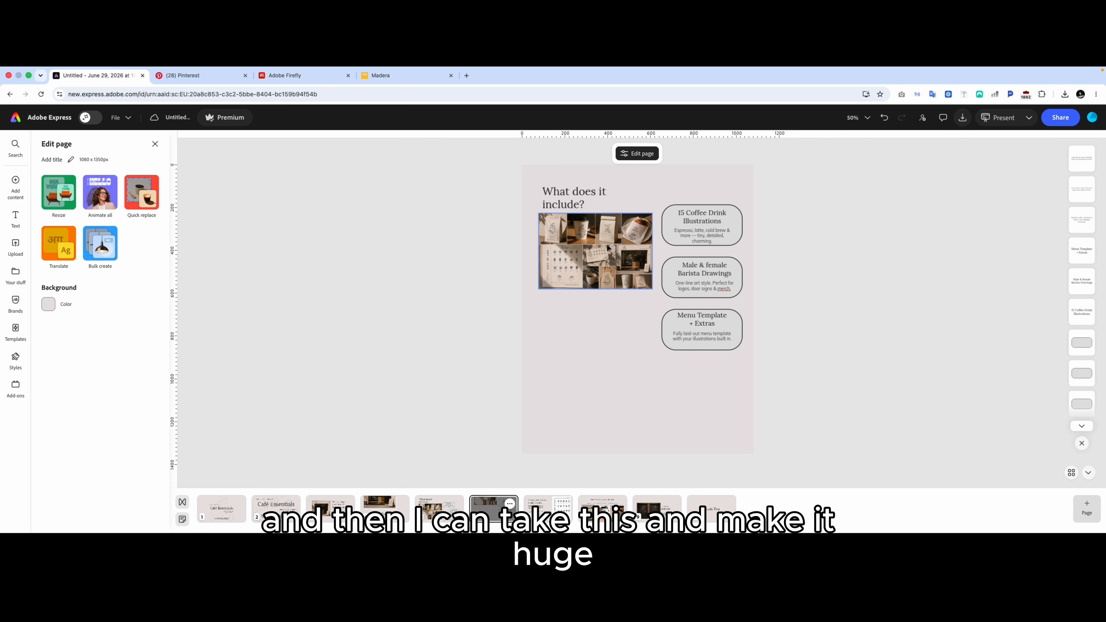
Enlarge the photo collage and place it below the heading, running off the page's left edge and ending short of the feature boxes.
{"action": "left_click_drag", "start_coordinate": [608, 247], "coordinate": [596, 348]}
{"action": "left_click_drag", "start_coordinate": [642, 391], "coordinate": [514, 362]}
{"action": "left_click_drag", "start_coordinate": [514, 375], "coordinate": [514, 376]}
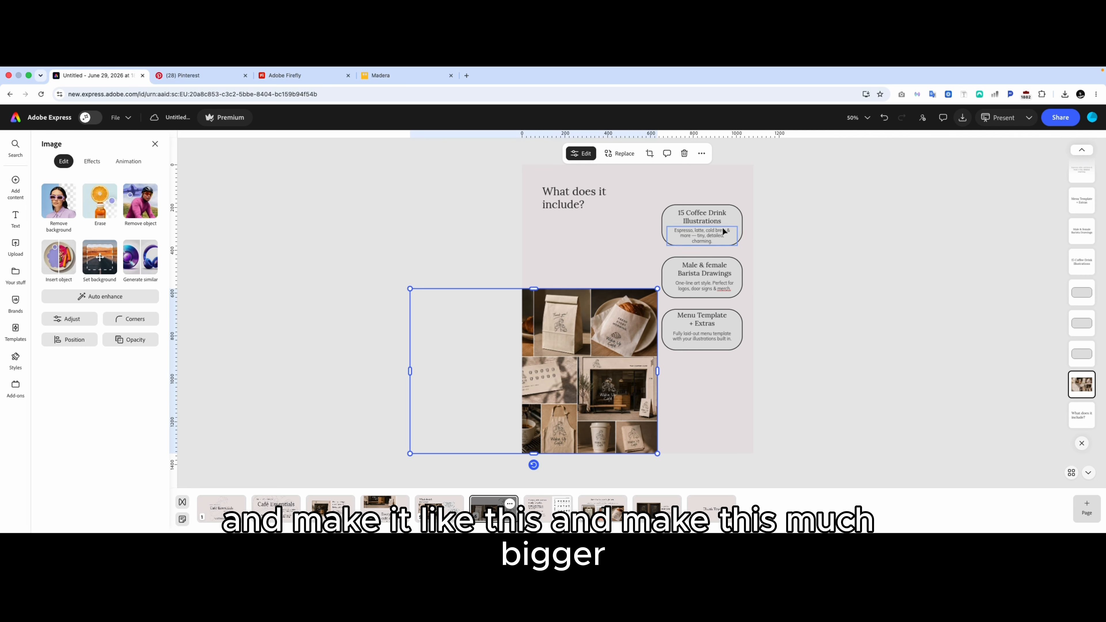
{"action": "left_click", "coordinate": [782, 202]}
{"action": "left_click_drag", "start_coordinate": [560, 325], "coordinate": [561, 286]}
Enlarge the "What does it include?" heading to about size 71 and place it just above the collage.
{"action": "left_click", "coordinate": [573, 210]}
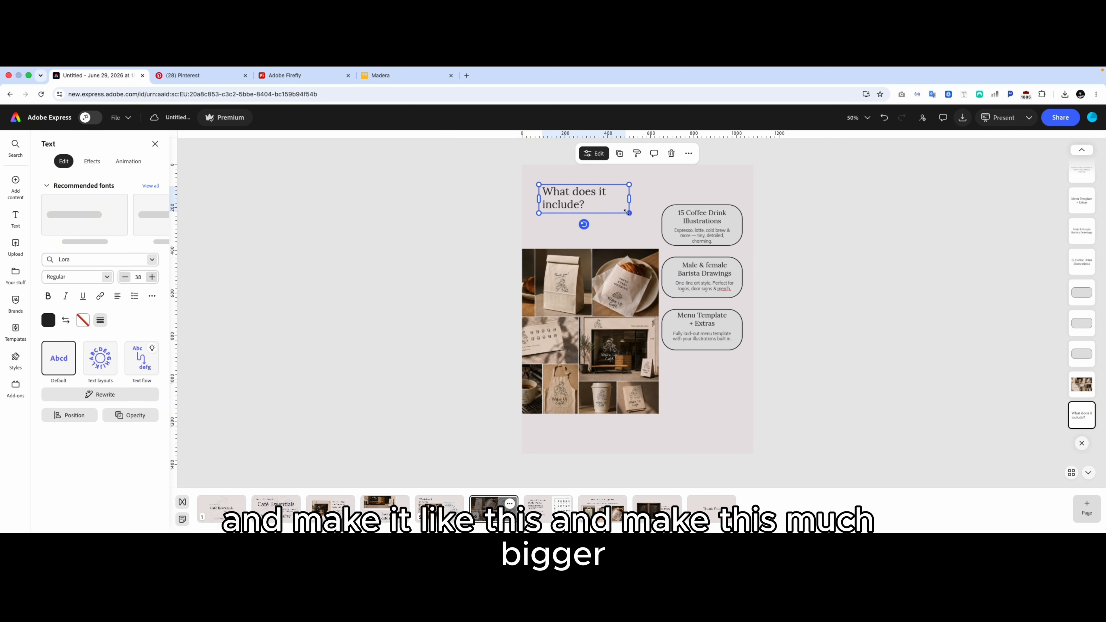
{"action": "left_click_drag", "start_coordinate": [628, 213], "coordinate": [685, 277]}
{"action": "left_click_drag", "start_coordinate": [595, 210], "coordinate": [586, 220]}
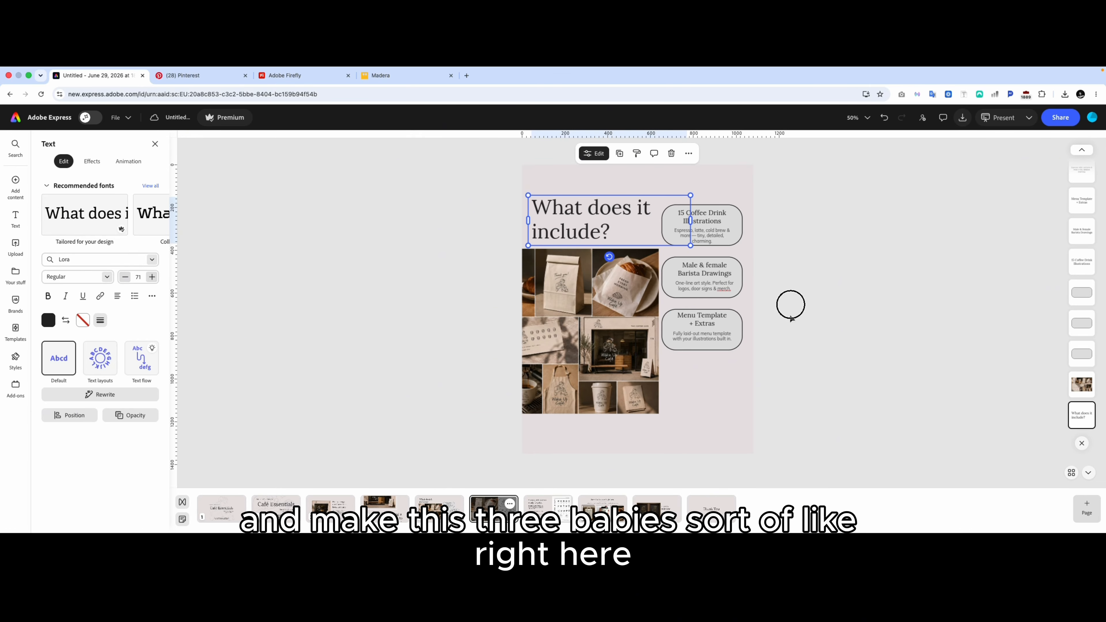
Move the three feature boxes down together so they sit beside the enlarged collage.
{"action": "left_click_drag", "start_coordinate": [773, 216], "coordinate": [721, 359]}
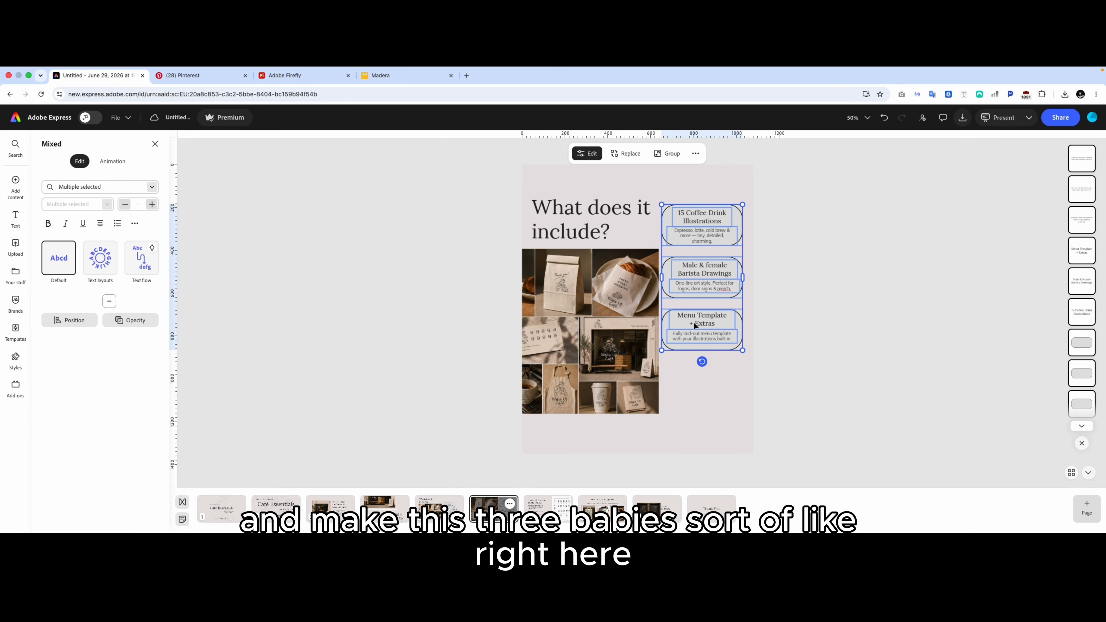
{"action": "left_click_drag", "start_coordinate": [694, 311], "coordinate": [698, 374]}
{"action": "left_click", "coordinate": [781, 290]}
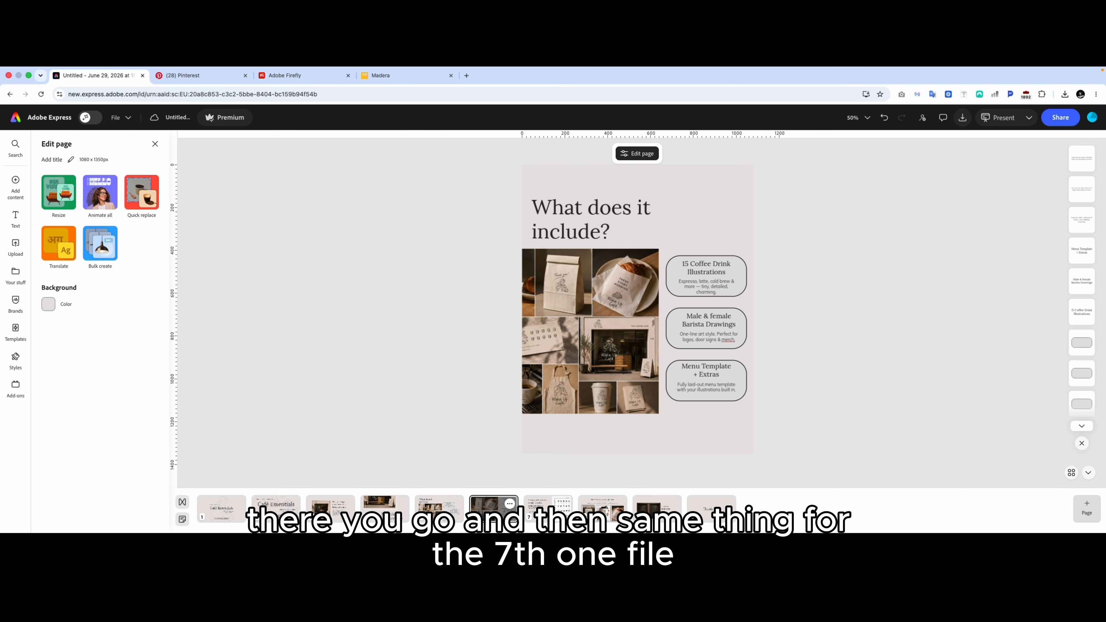
Create a duplicate of the "A complete menu, ready to print." page resized to Instagram carousel and open the duplicate for editing.
{"action": "left_click", "coordinate": [547, 511]}
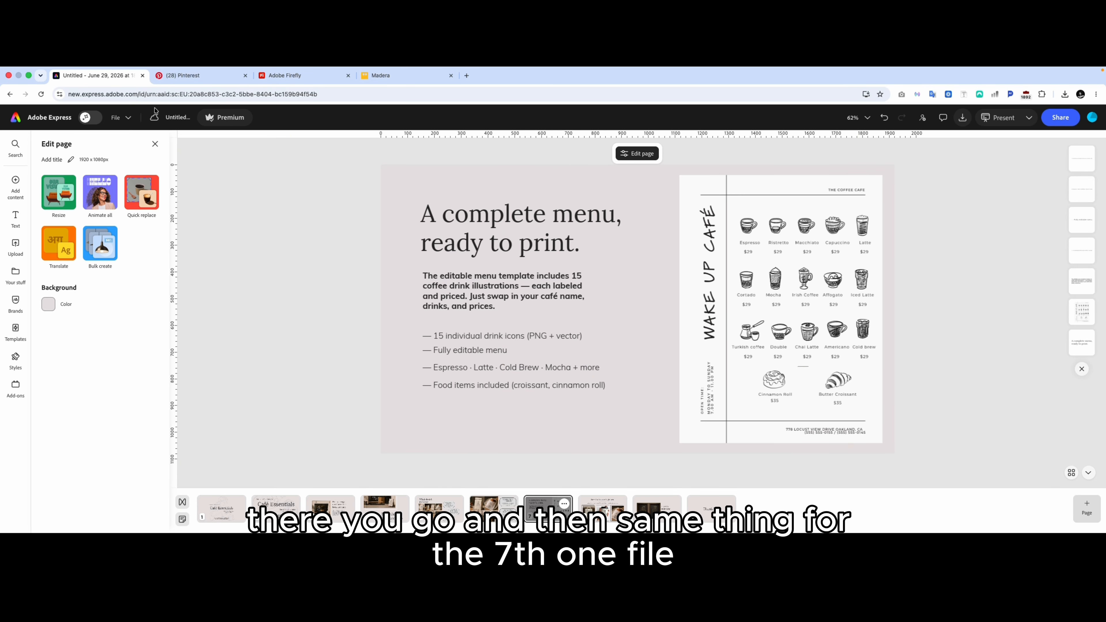
{"action": "left_click", "coordinate": [122, 117]}
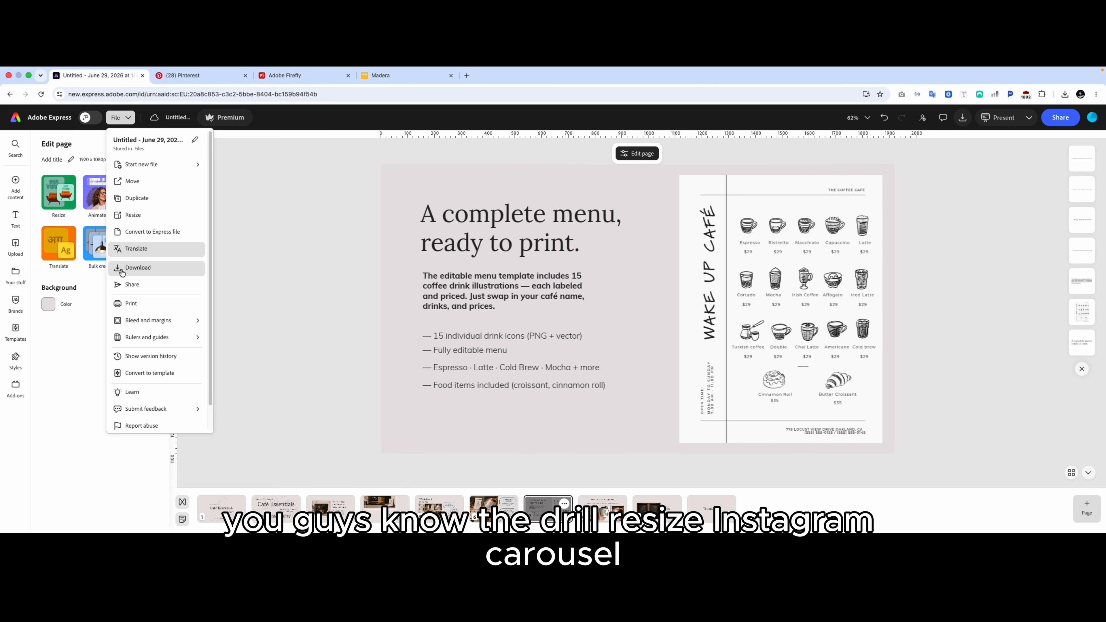
{"action": "left_click", "coordinate": [136, 215]}
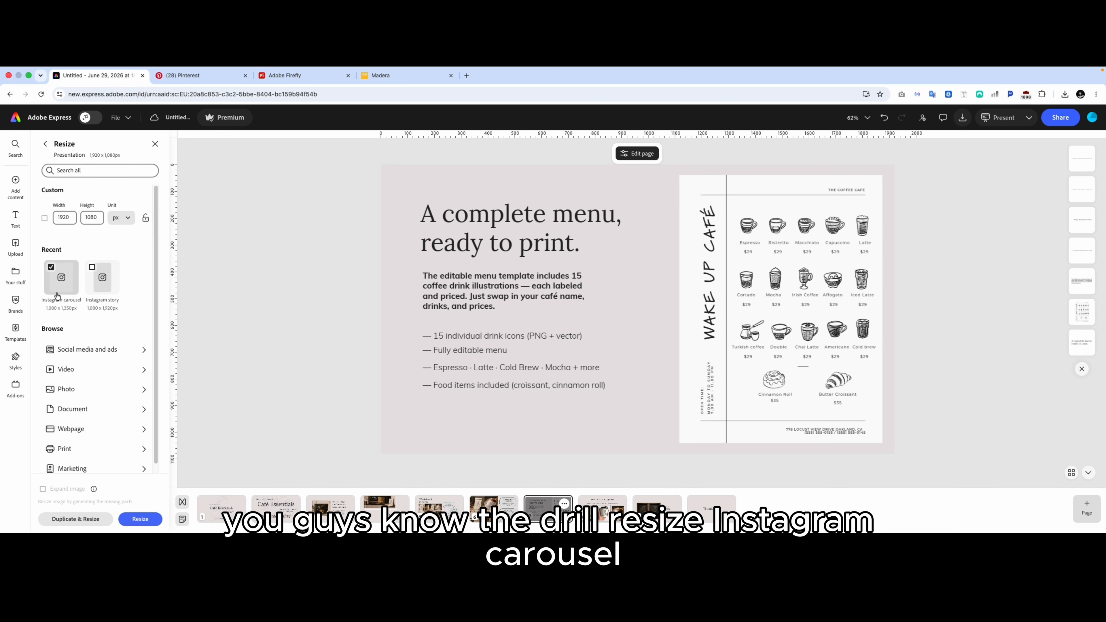
{"action": "scroll", "coordinate": [57, 296], "scroll_direction": "down", "scroll_amount": 1}
{"action": "left_click", "coordinate": [86, 522]}
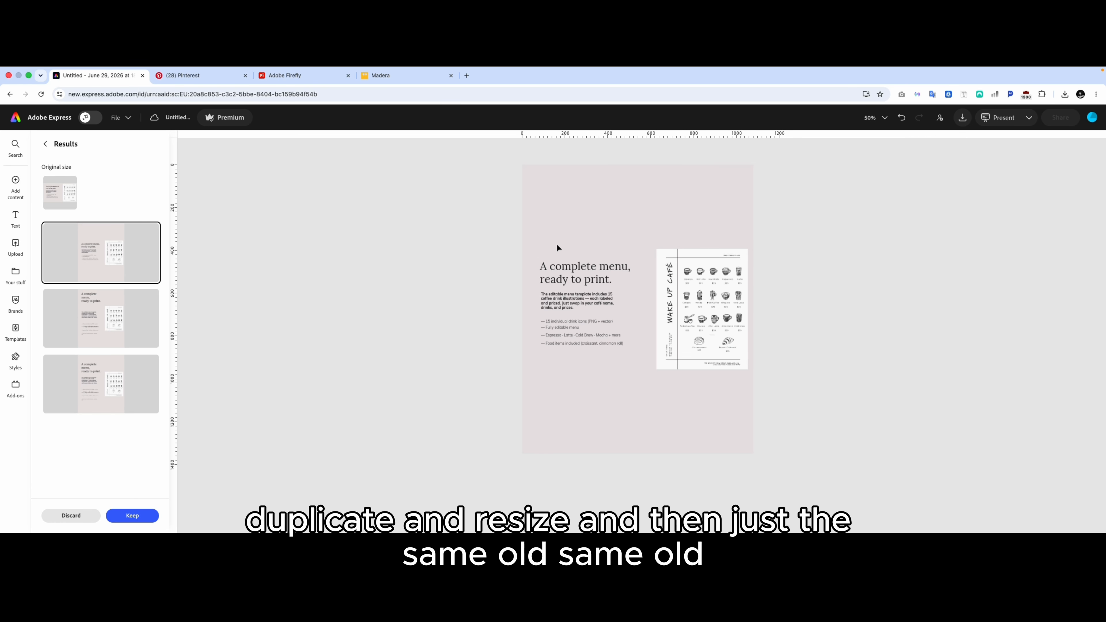
{"action": "left_click_drag", "start_coordinate": [527, 226], "coordinate": [593, 317]}
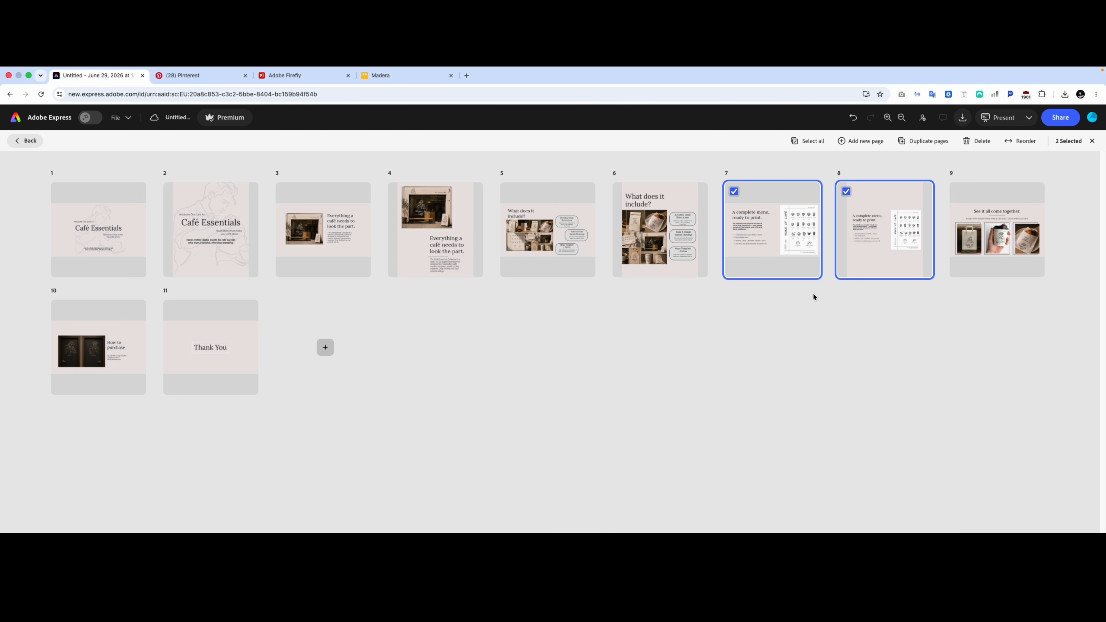
{"action": "left_click", "coordinate": [814, 296]}
{"action": "double_click", "coordinate": [888, 230]}
Enlarge the heading, paragraph and bullet lines together and move them to the top of the carousel page.
{"action": "left_click_drag", "start_coordinate": [514, 216], "coordinate": [585, 364]}
{"action": "left_click_drag", "start_coordinate": [639, 259], "coordinate": [678, 205]}
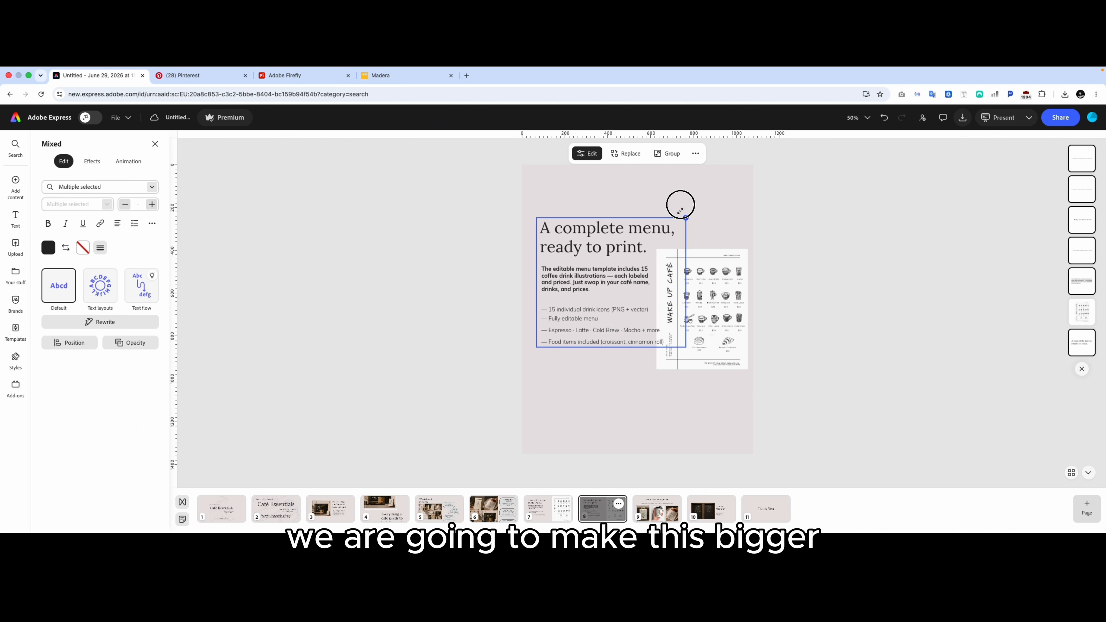
{"action": "left_click_drag", "start_coordinate": [611, 202], "coordinate": [610, 206]}
Enlarge the Wake Up Café menu image and place it in the page's lower-left area.
{"action": "left_click_drag", "start_coordinate": [721, 328], "coordinate": [695, 394]}
{"action": "left_click_drag", "start_coordinate": [723, 315], "coordinate": [789, 224]}
{"action": "left_click_drag", "start_coordinate": [763, 287], "coordinate": [642, 315]}
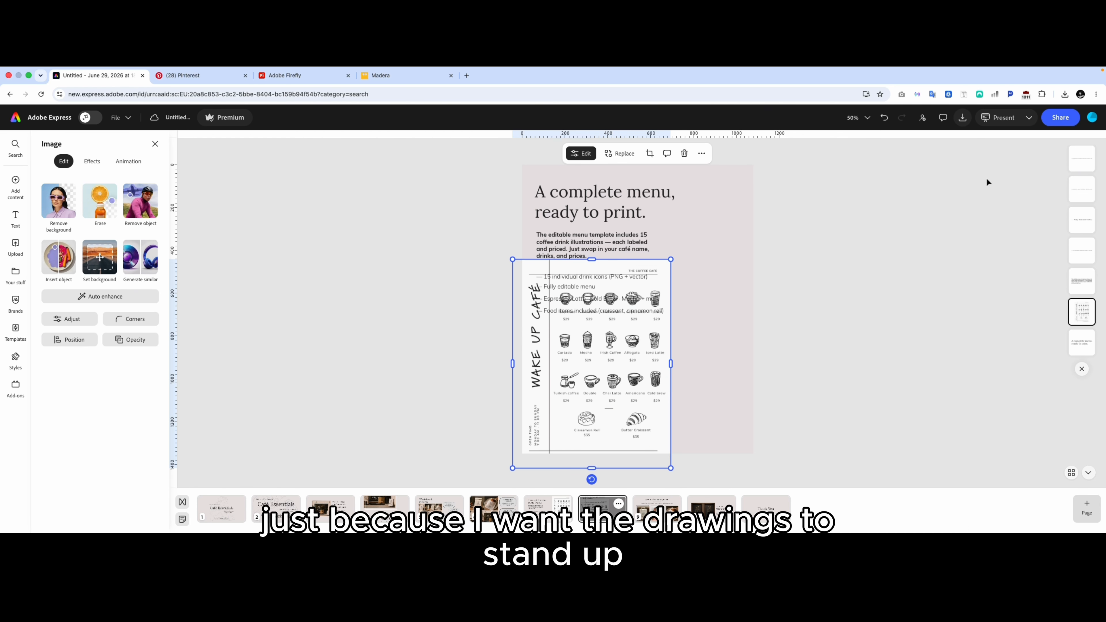
Shift all the text toward the page's right side and set the menu image back against the left edge.
{"action": "left_click", "coordinate": [1069, 144]}
{"action": "left_click_drag", "start_coordinate": [1058, 217], "coordinate": [1090, 283]}
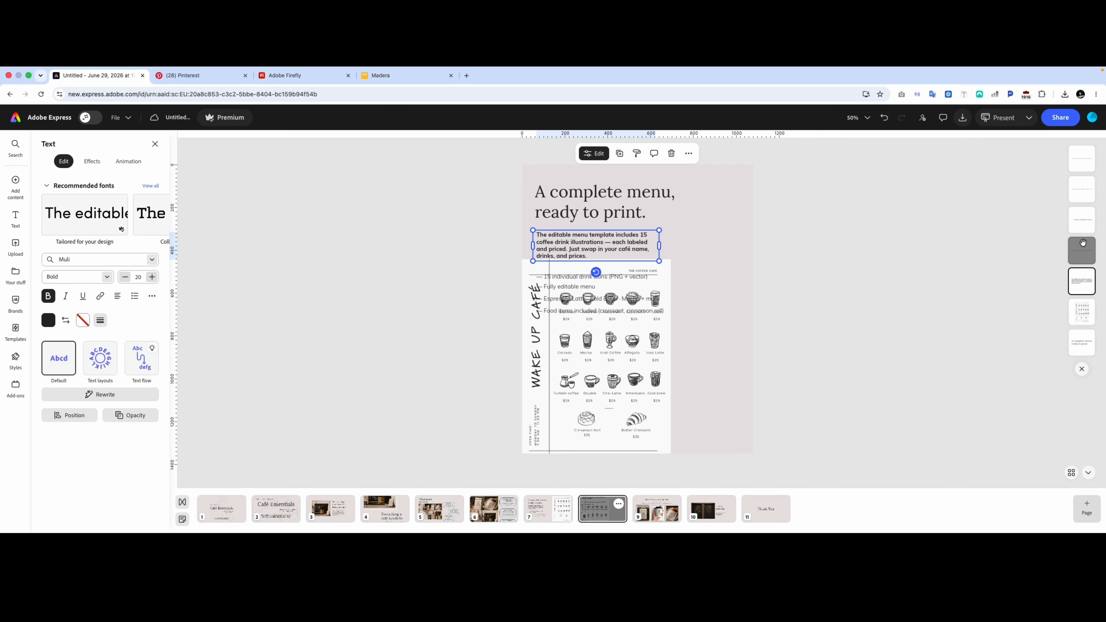
{"action": "left_click_drag", "start_coordinate": [1083, 243], "coordinate": [1078, 146]}
{"action": "key", "text": "super+a"}
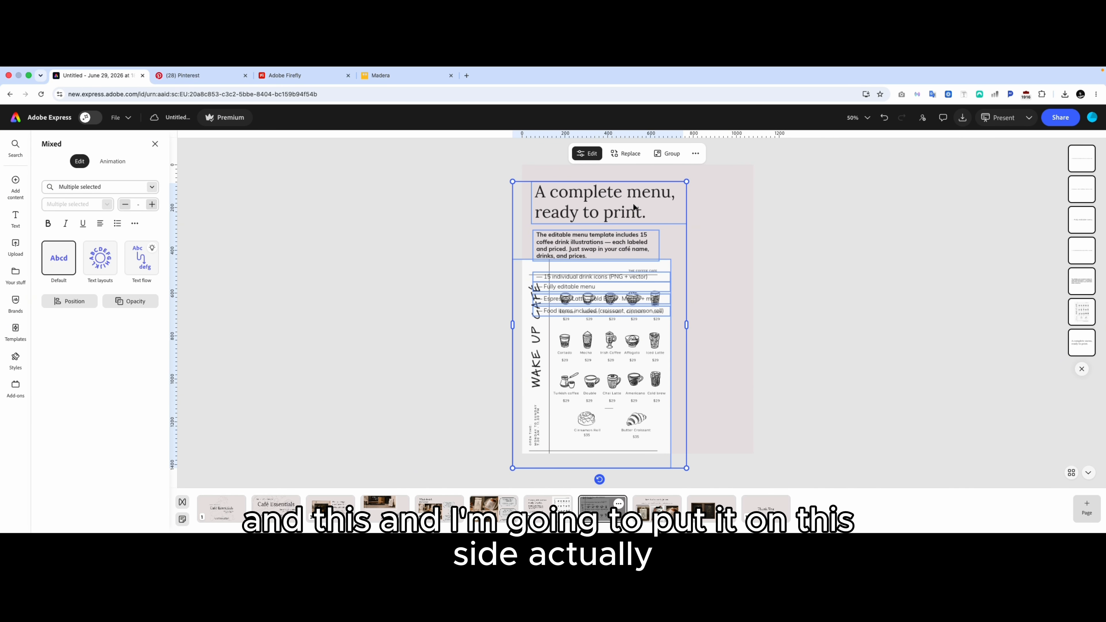
{"action": "left_click_drag", "start_coordinate": [636, 207], "coordinate": [707, 200]}
{"action": "left_click", "coordinate": [803, 239]}
{"action": "left_click_drag", "start_coordinate": [674, 346], "coordinate": [589, 346]}
Narrow the four bullet lines to fit beside the menu image and space them apart vertically.
{"action": "left_click", "coordinate": [762, 263]}
{"action": "left_click_drag", "start_coordinate": [746, 261], "coordinate": [702, 311]}
{"action": "left_click_drag", "start_coordinate": [693, 277], "coordinate": [758, 294]}
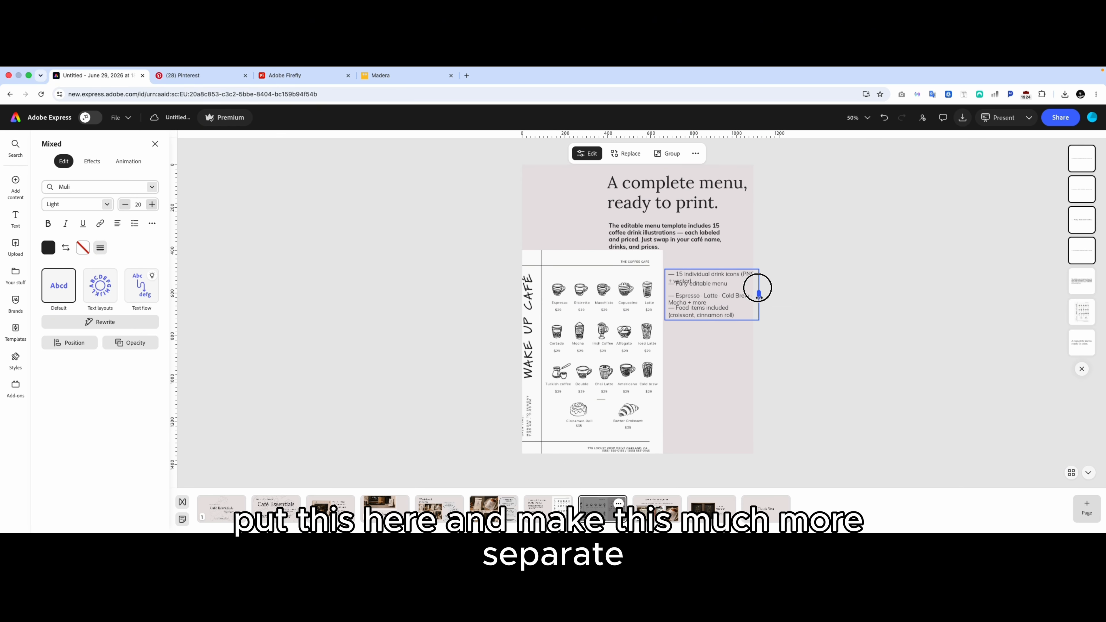
{"action": "left_click", "coordinate": [704, 336]}
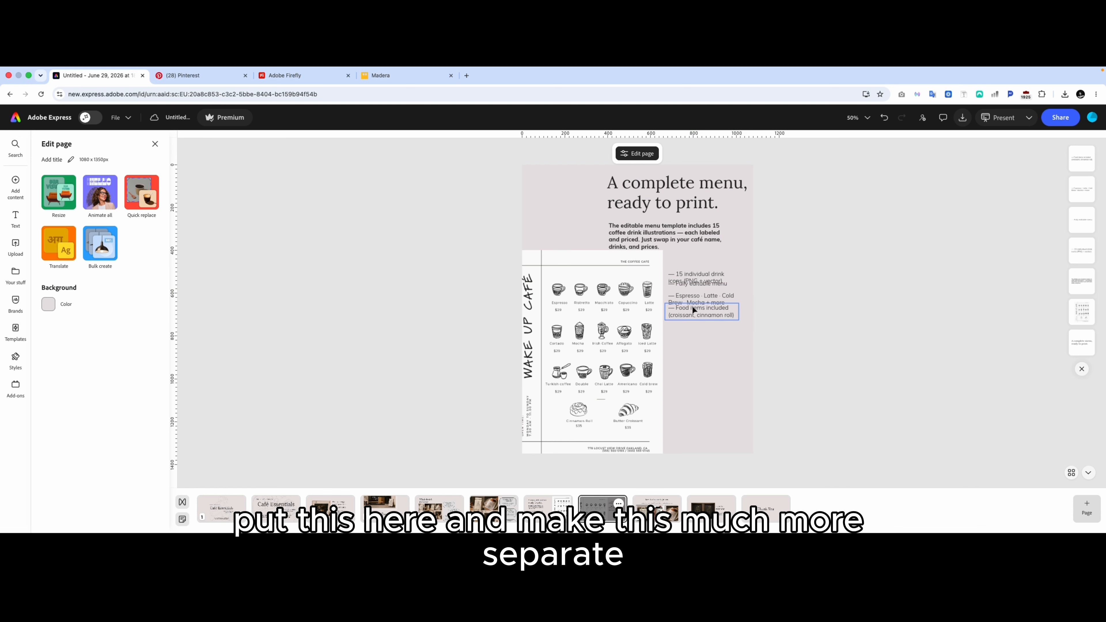
{"action": "left_click_drag", "start_coordinate": [694, 310], "coordinate": [683, 269]}
{"action": "left_click", "coordinate": [783, 254]}
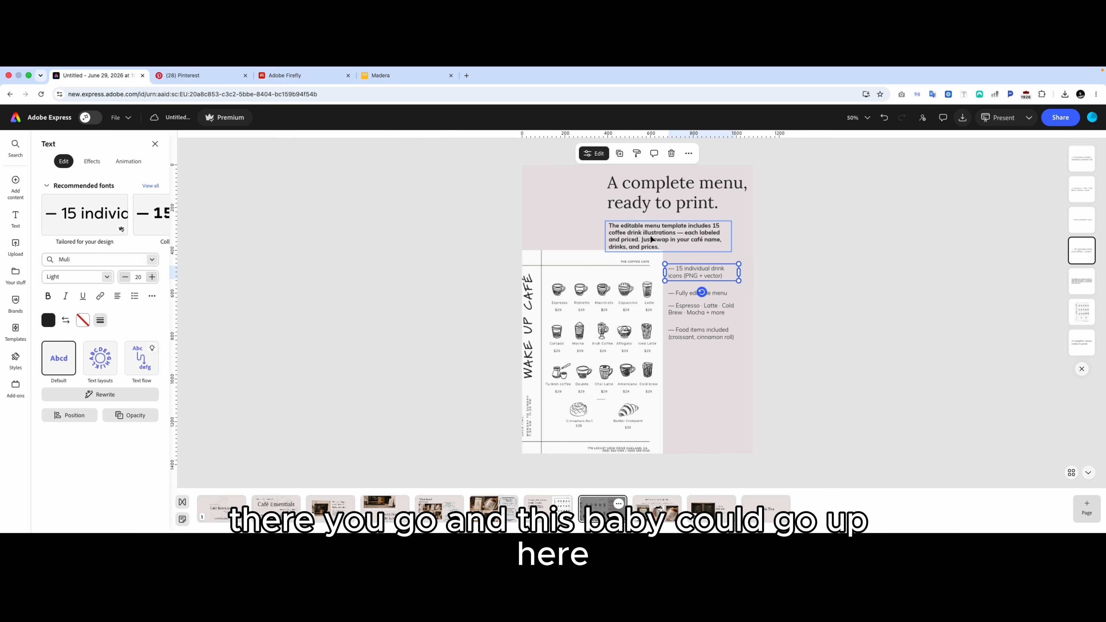
Widen the bold paragraph across the page above the menu image and center-align its text.
{"action": "left_click", "coordinate": [652, 239]}
{"action": "left_click_drag", "start_coordinate": [649, 236], "coordinate": [532, 229]}
{"action": "left_click", "coordinate": [117, 296]}
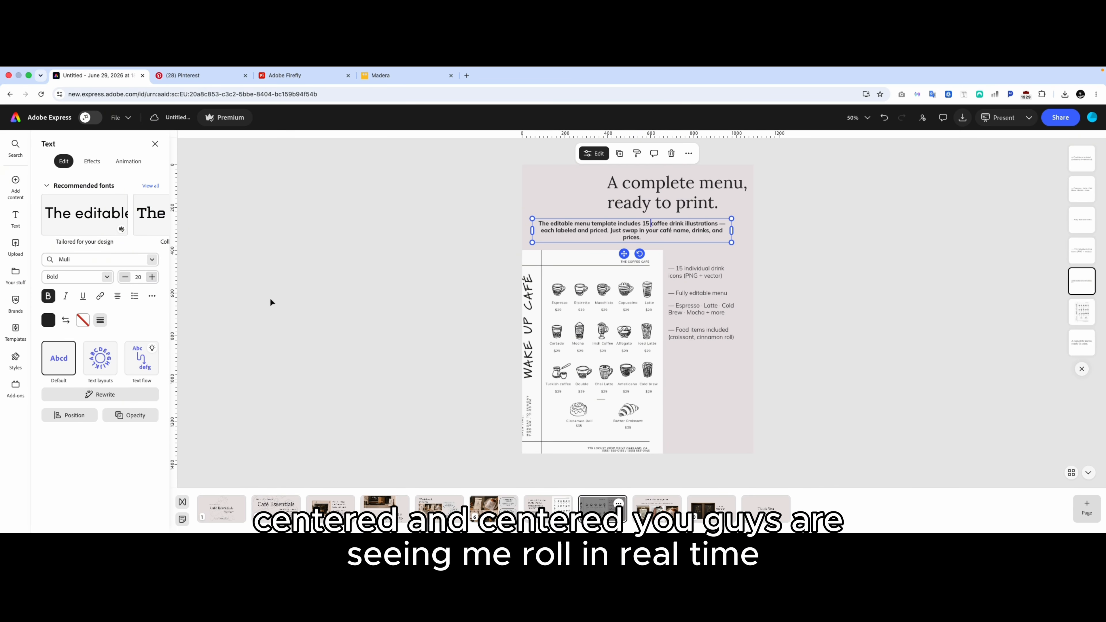
{"action": "left_click", "coordinate": [117, 296]}
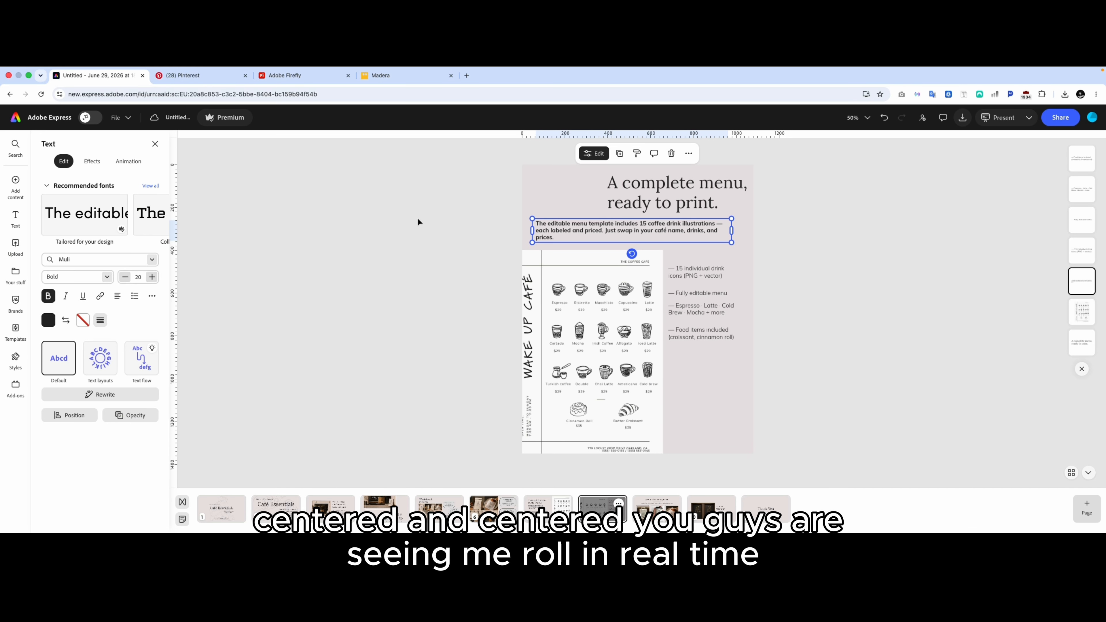
{"action": "left_click", "coordinate": [116, 296]}
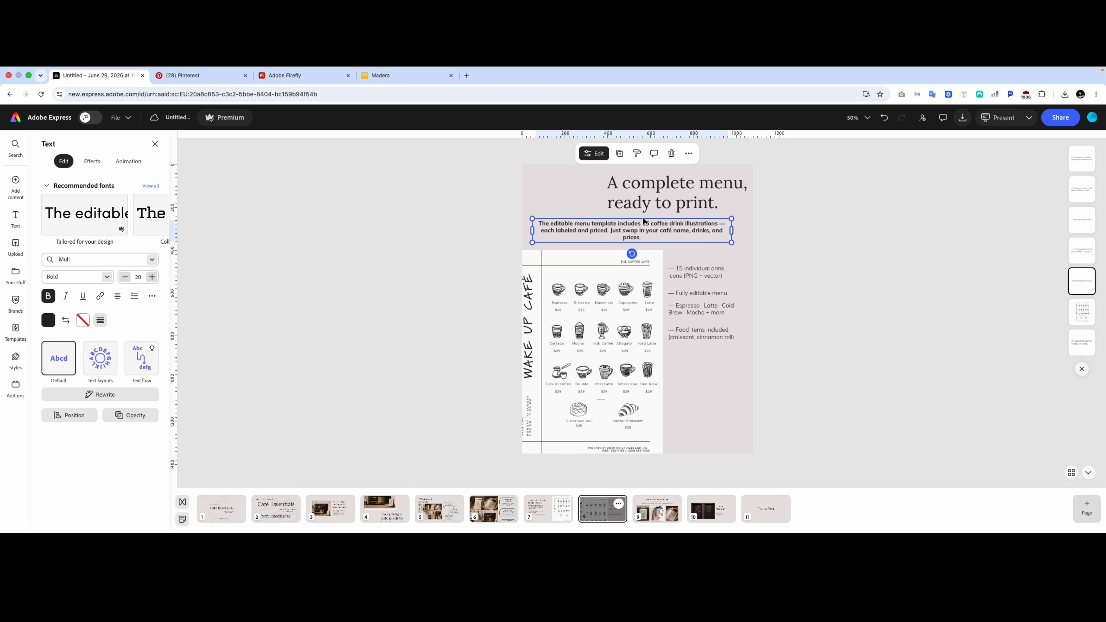
{"action": "left_click_drag", "start_coordinate": [685, 234], "coordinate": [687, 239]}
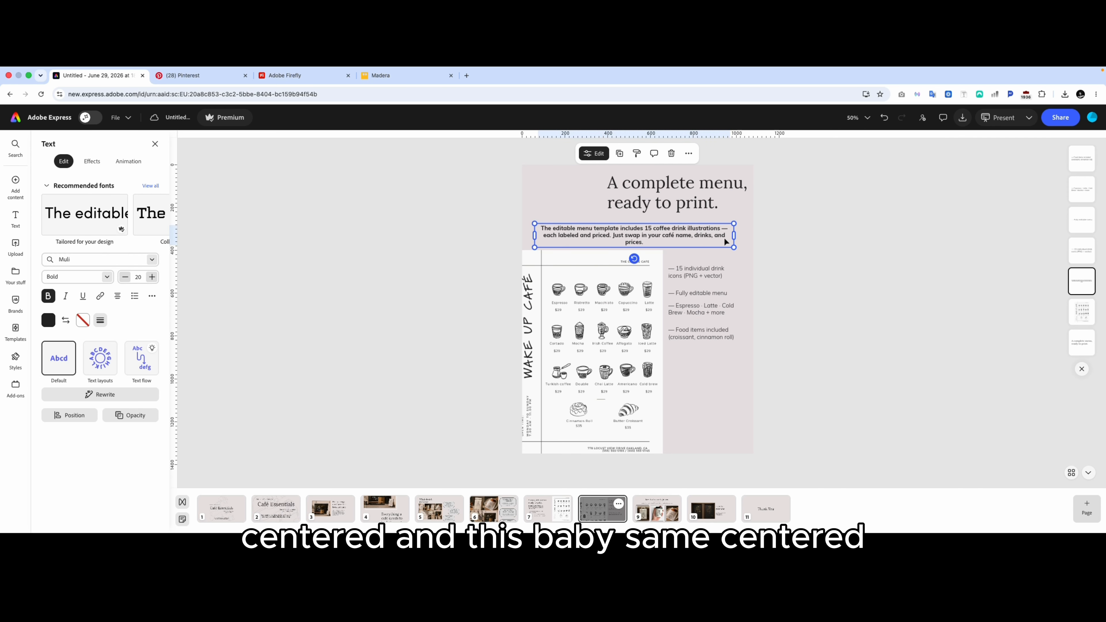
Center-align the "A complete menu, ready to print." heading and position it centered above the paragraph.
{"action": "left_click", "coordinate": [743, 231]}
{"action": "left_click", "coordinate": [712, 210]}
{"action": "left_click", "coordinate": [118, 295]}
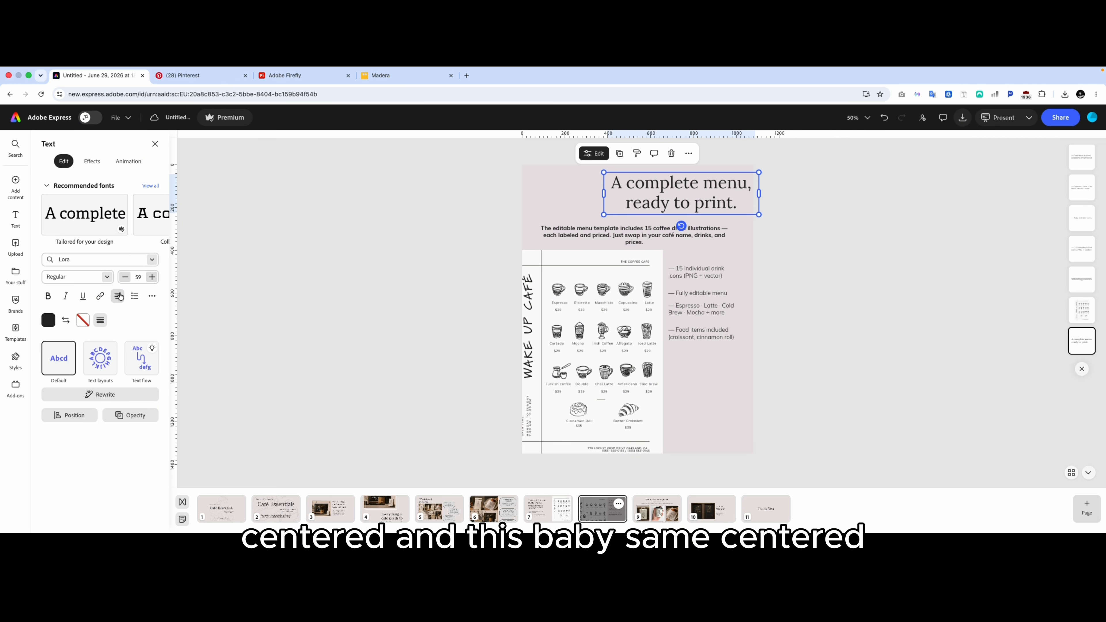
{"action": "left_click_drag", "start_coordinate": [663, 200], "coordinate": [617, 197]}
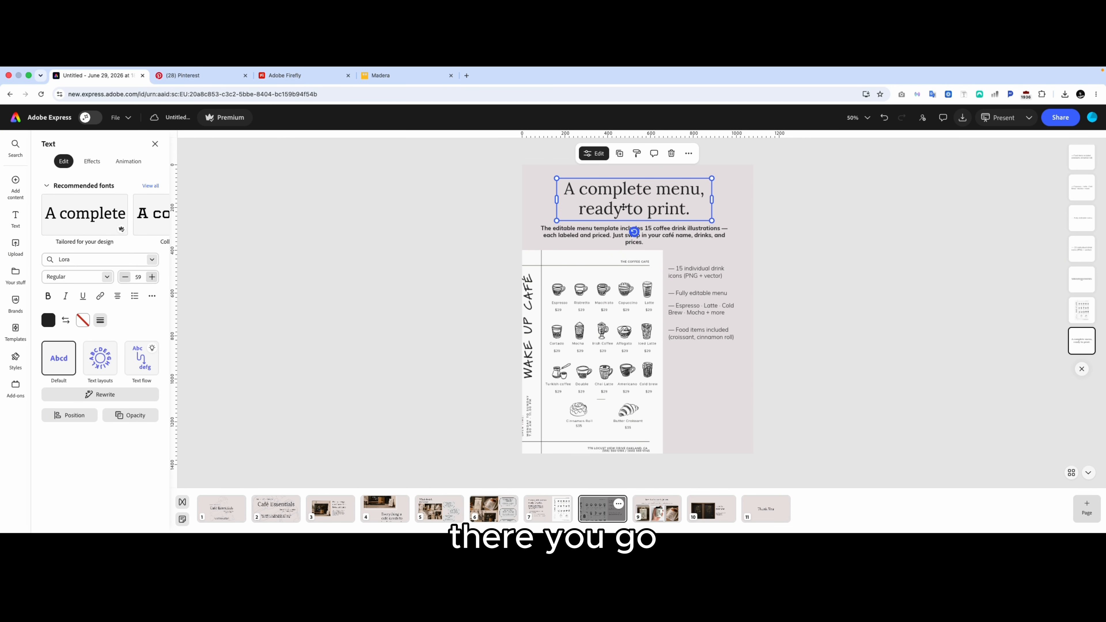
{"action": "left_click", "coordinate": [837, 276]}
Move the four bullet lines down together to about the middle of the menu image's height.
{"action": "left_click_drag", "start_coordinate": [742, 257], "coordinate": [666, 359]}
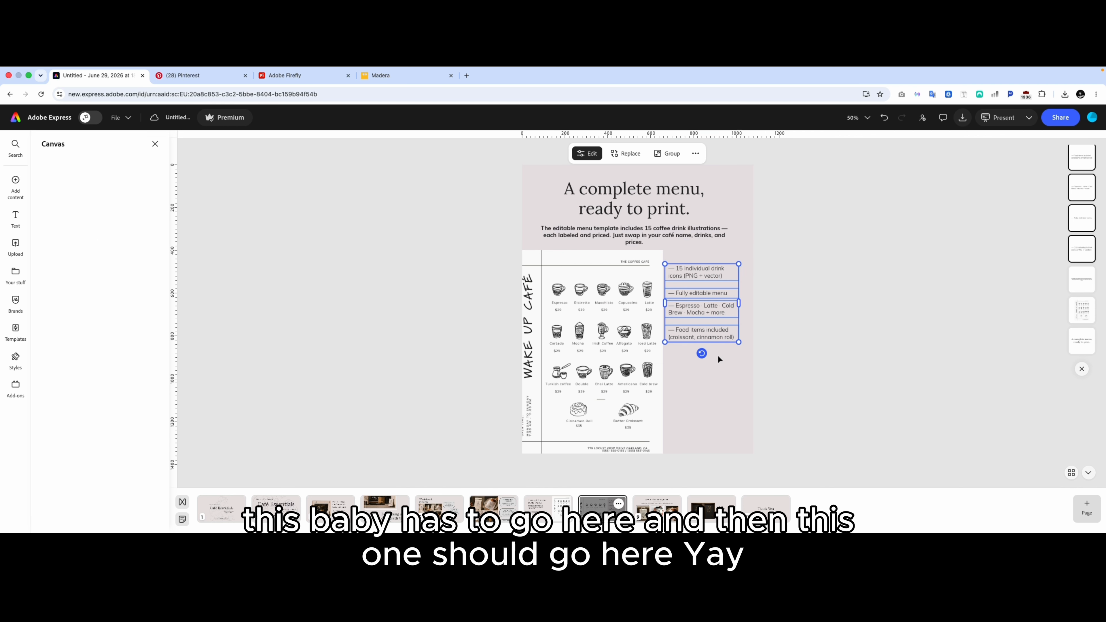
{"action": "left_click_drag", "start_coordinate": [709, 300], "coordinate": [713, 336]}
{"action": "left_click", "coordinate": [705, 309]}
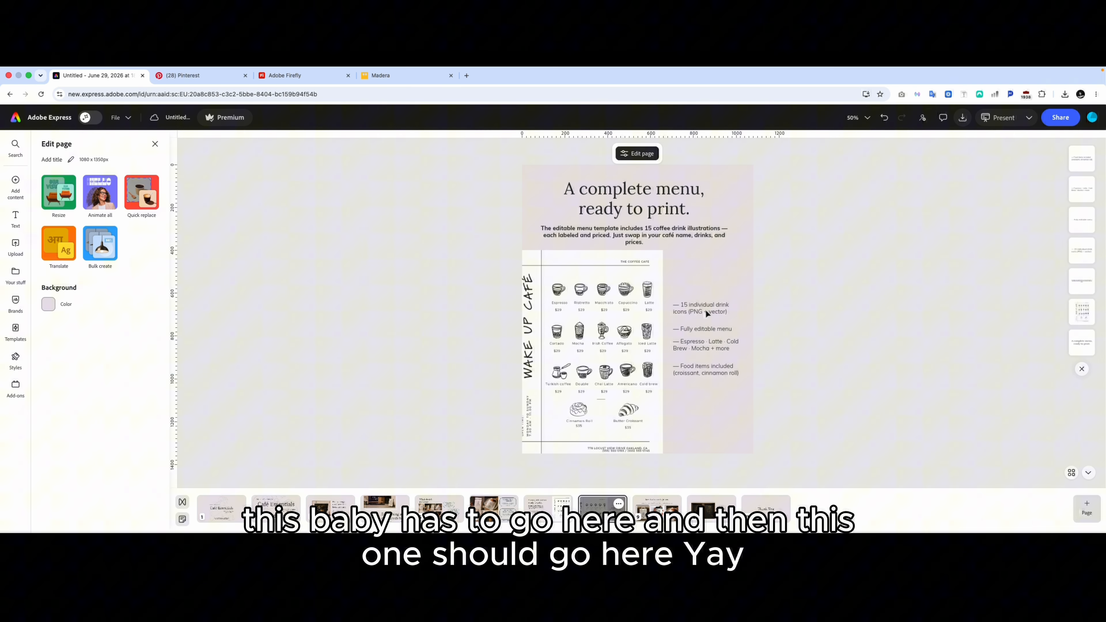
Shrink the menu image and reposition it fully inside the page, below the paragraph and beside the bullet lines.
{"action": "left_click", "coordinate": [631, 331]}
{"action": "left_click_drag", "start_coordinate": [662, 250], "coordinate": [644, 274]}
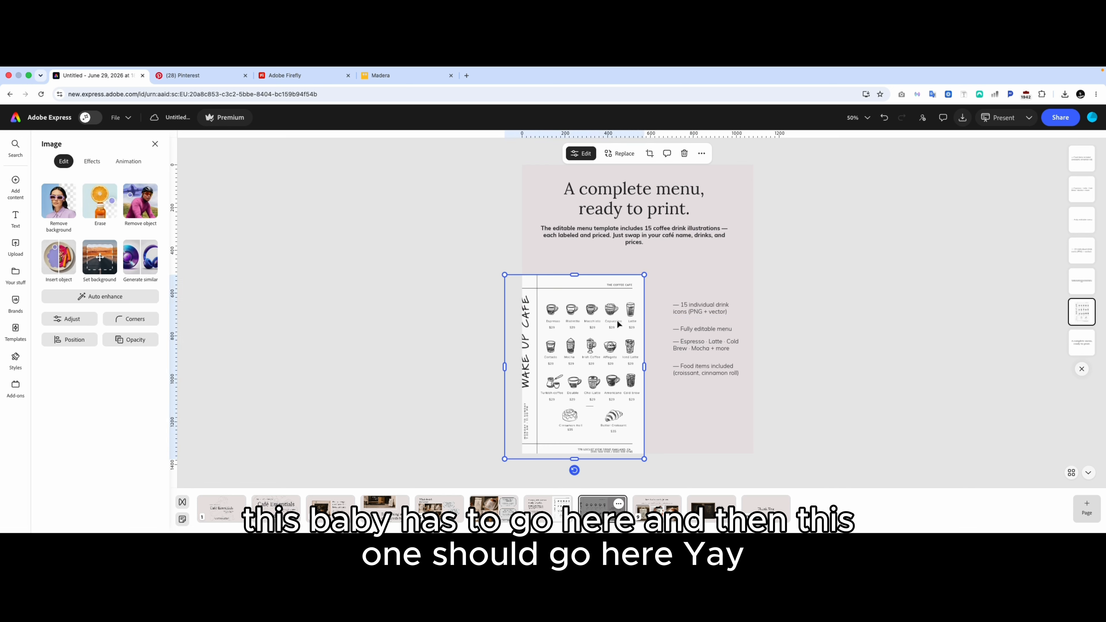
{"action": "left_click_drag", "start_coordinate": [616, 322], "coordinate": [637, 301]}
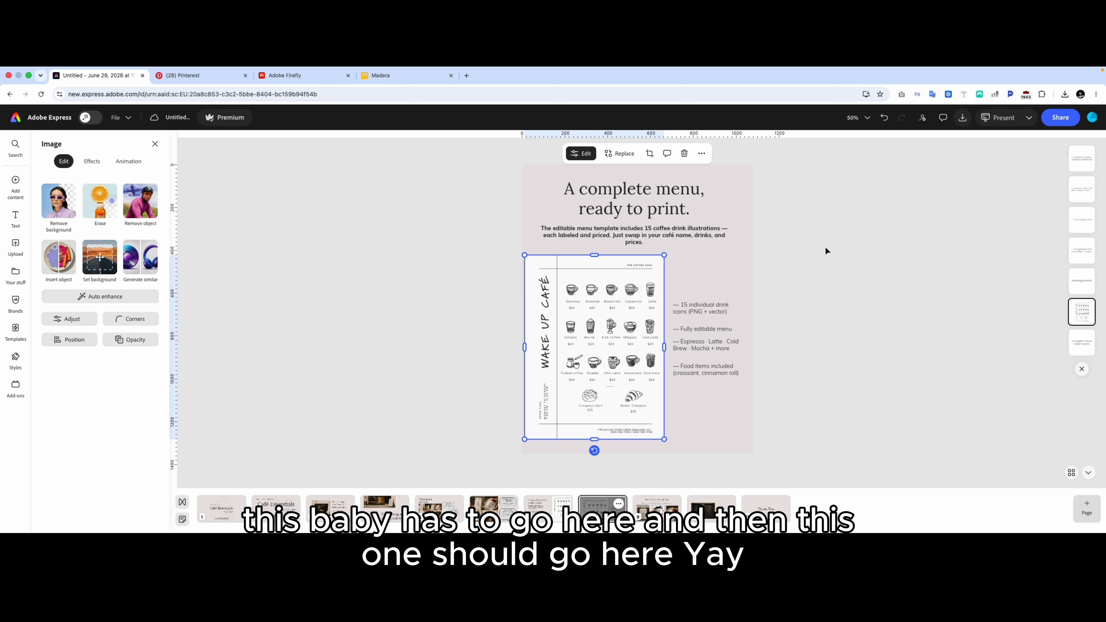
{"action": "left_click", "coordinate": [851, 261]}
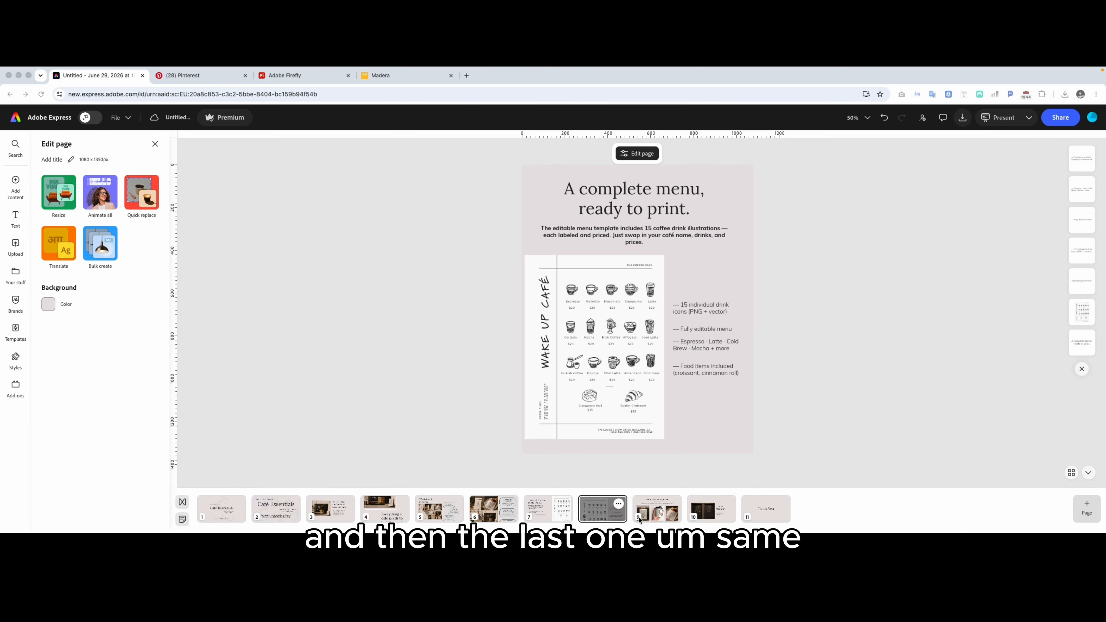
Duplicate and resize the "See it all come together." page to Instagram carousel size, keep the first layout, and open the new page.
{"action": "left_click", "coordinate": [674, 505]}
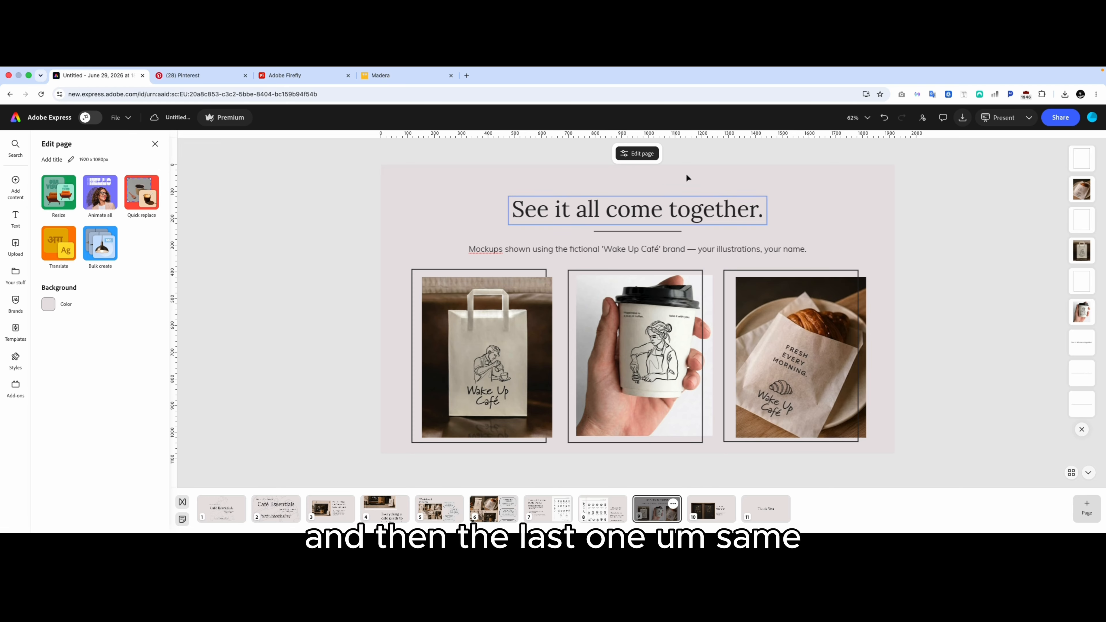
{"action": "left_click", "coordinate": [121, 118]}
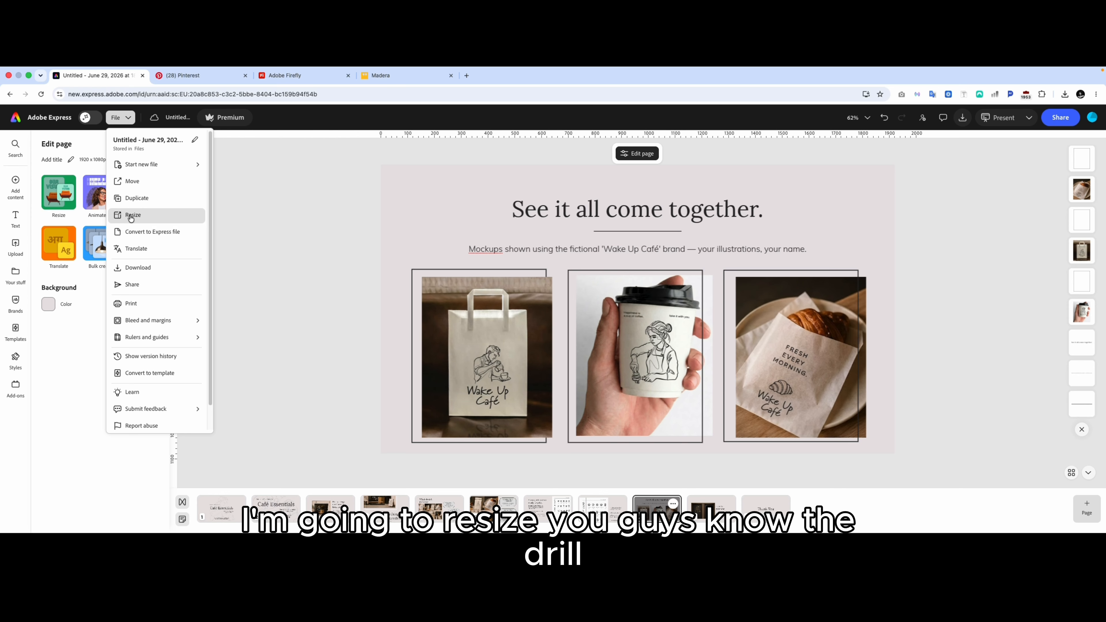
{"action": "left_click", "coordinate": [131, 216]}
{"action": "scroll", "coordinate": [71, 466], "scroll_direction": "down", "scroll_amount": 1}
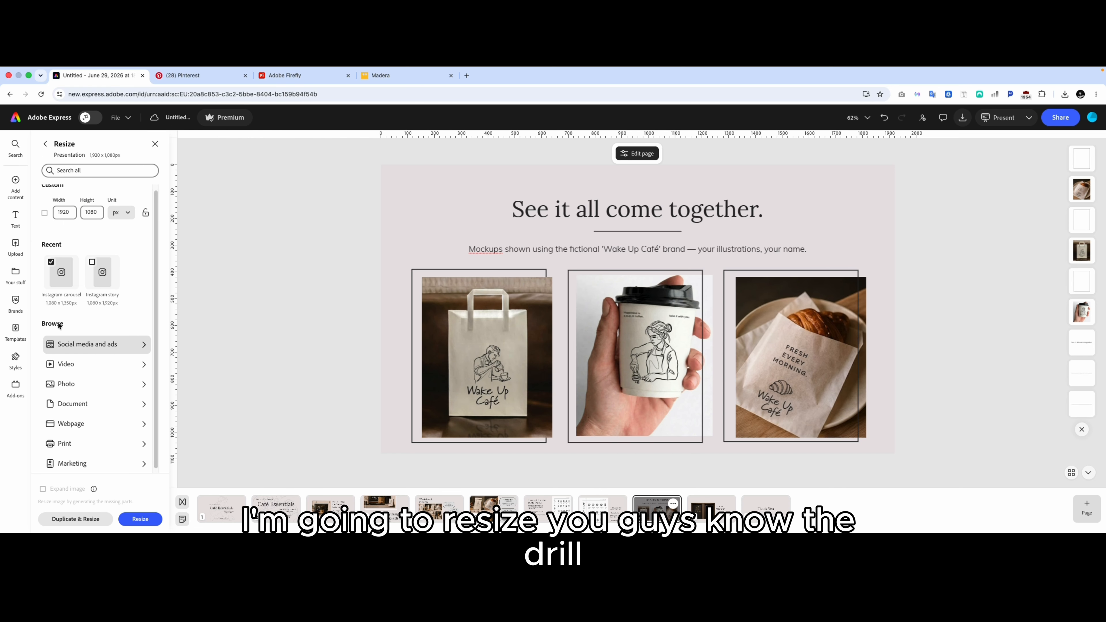
{"action": "left_click", "coordinate": [75, 519]}
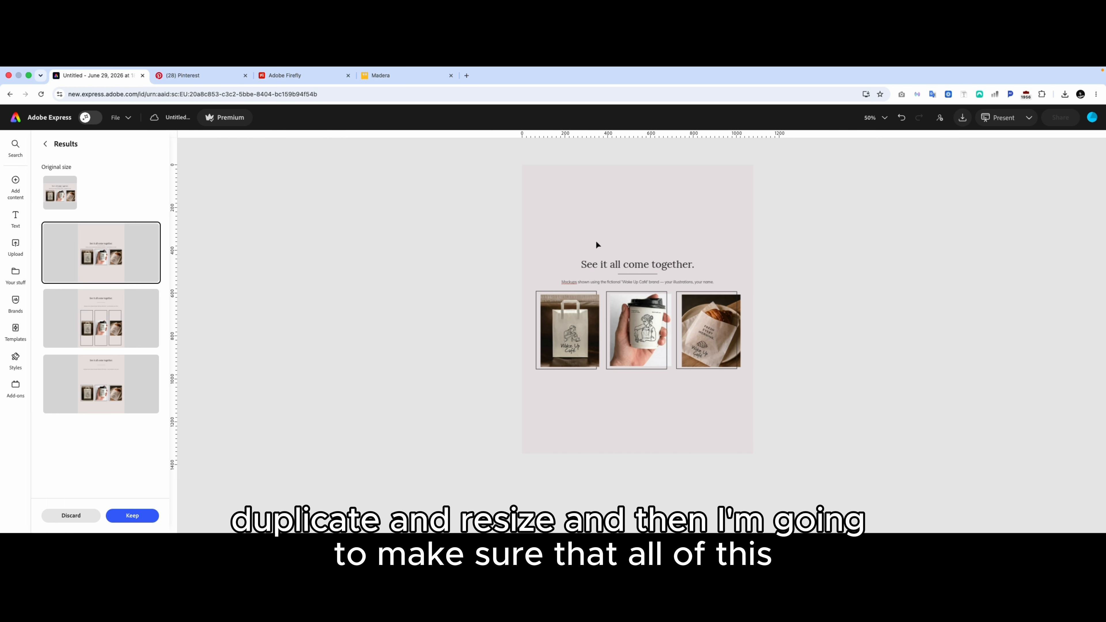
{"action": "left_click", "coordinate": [725, 274]}
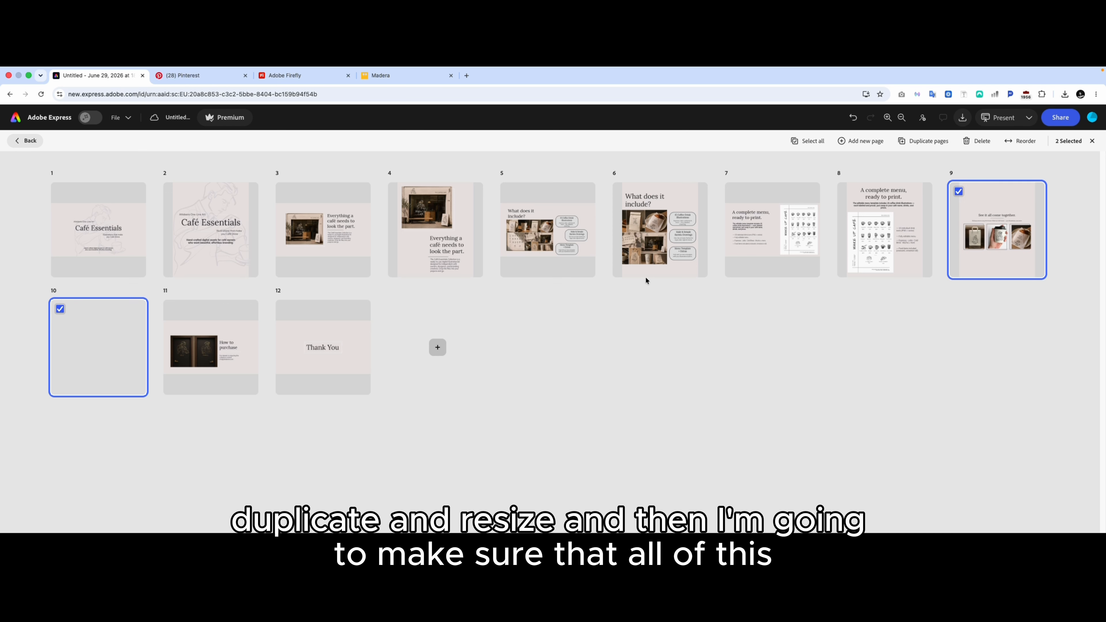
{"action": "left_click", "coordinate": [684, 409]}
{"action": "double_click", "coordinate": [82, 317]}
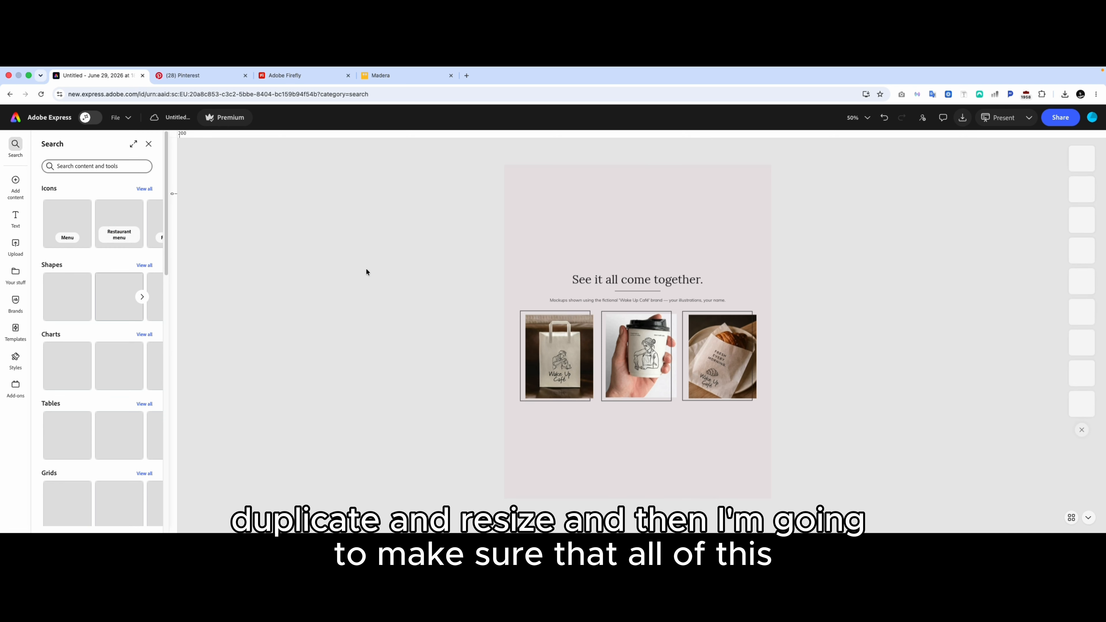
Enlarge the "See it all come together." heading and the Mockups caption together and move them near the page's upper edge.
{"action": "left_click_drag", "start_coordinate": [717, 277], "coordinate": [540, 297]}
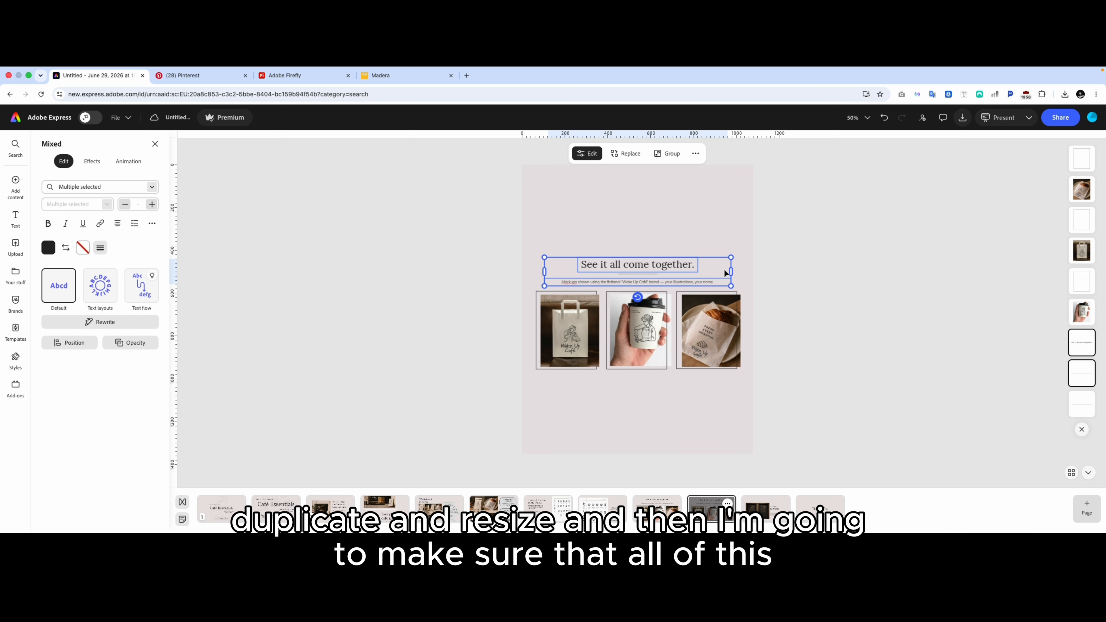
{"action": "left_click_drag", "start_coordinate": [731, 270], "coordinate": [750, 211]}
{"action": "left_click_drag", "start_coordinate": [671, 260], "coordinate": [659, 205]}
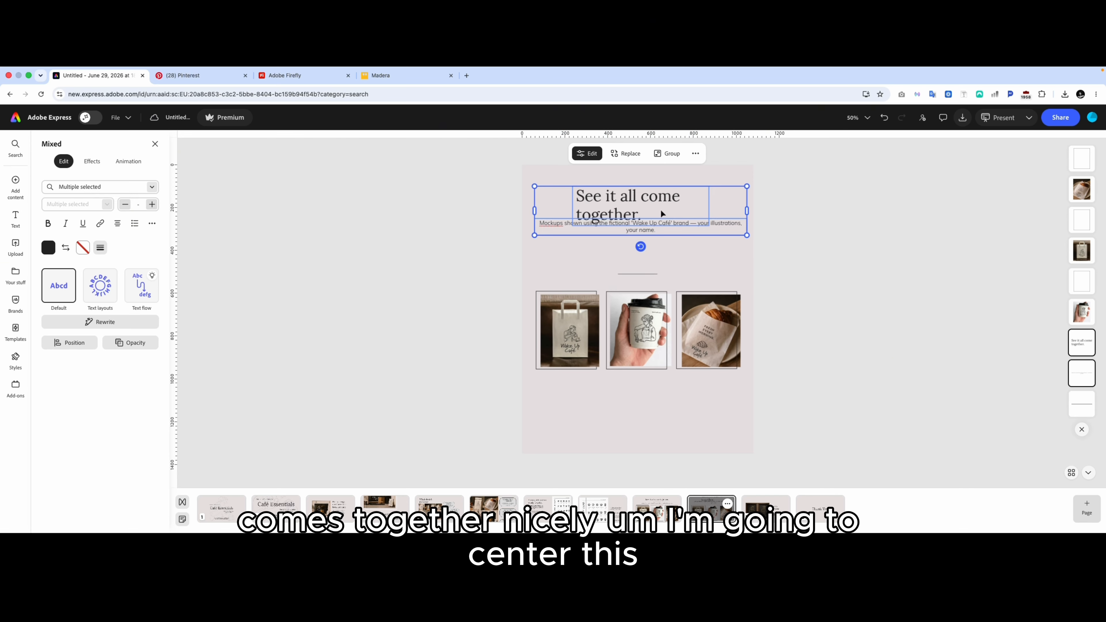
Center-align the "See it all come together." heading and move it up clear of the caption.
{"action": "left_click", "coordinate": [636, 265]}
{"action": "left_click", "coordinate": [636, 214]}
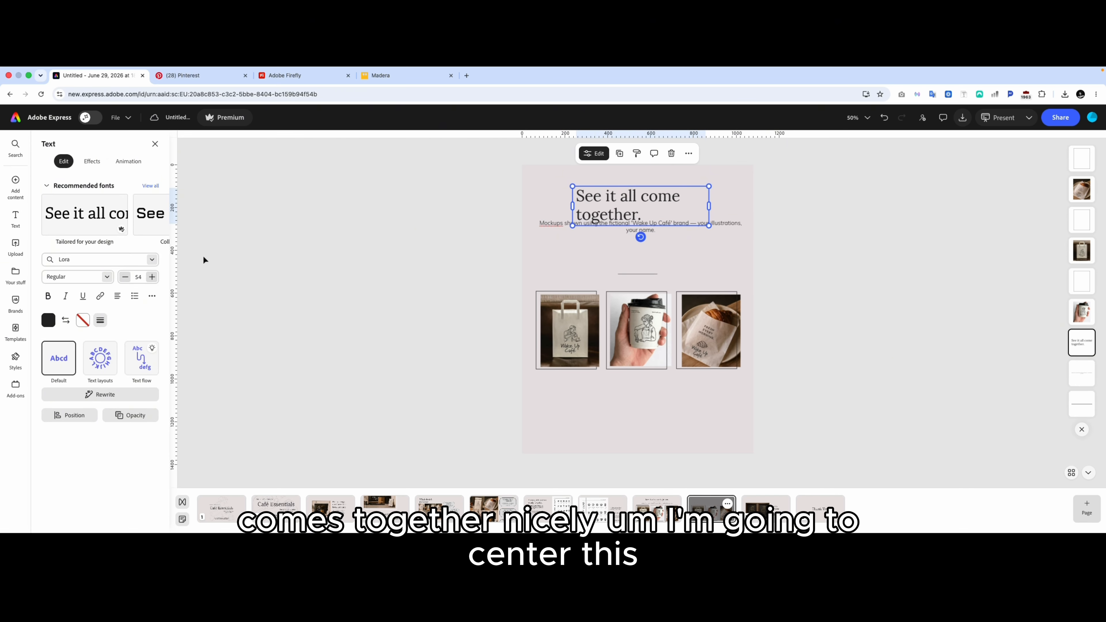
{"action": "left_click", "coordinate": [117, 298]}
{"action": "left_click_drag", "start_coordinate": [671, 204], "coordinate": [673, 191]}
Reshape the Mockups caption into a narrower two-line block at size 23 and place the divider line between heading and caption.
{"action": "left_click", "coordinate": [655, 226]}
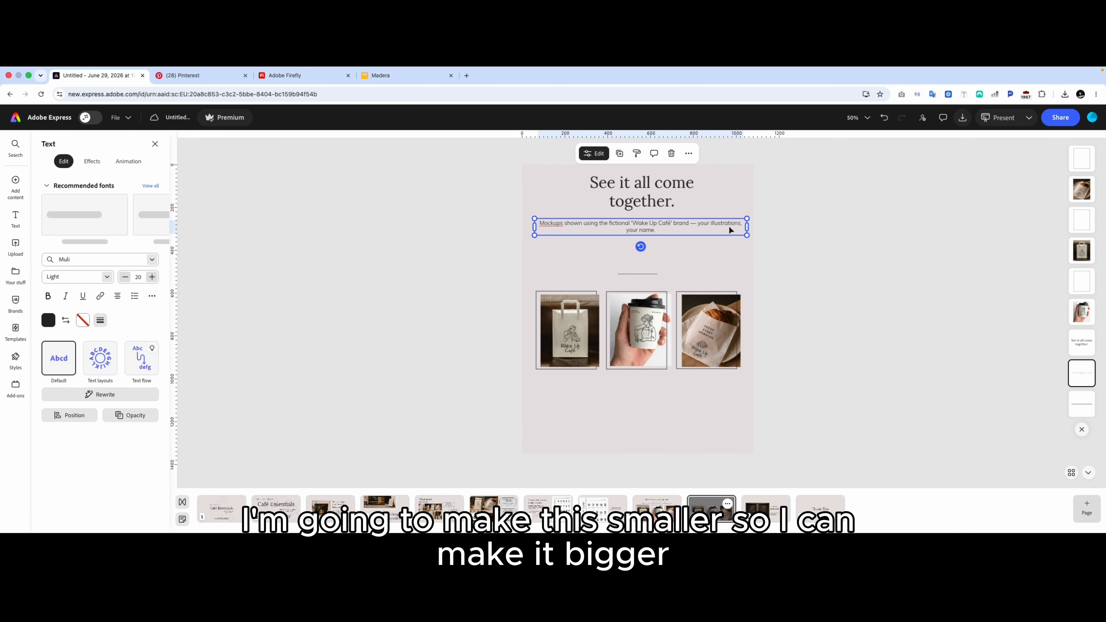
{"action": "left_click_drag", "start_coordinate": [748, 228], "coordinate": [654, 216]}
{"action": "left_click", "coordinate": [648, 274]}
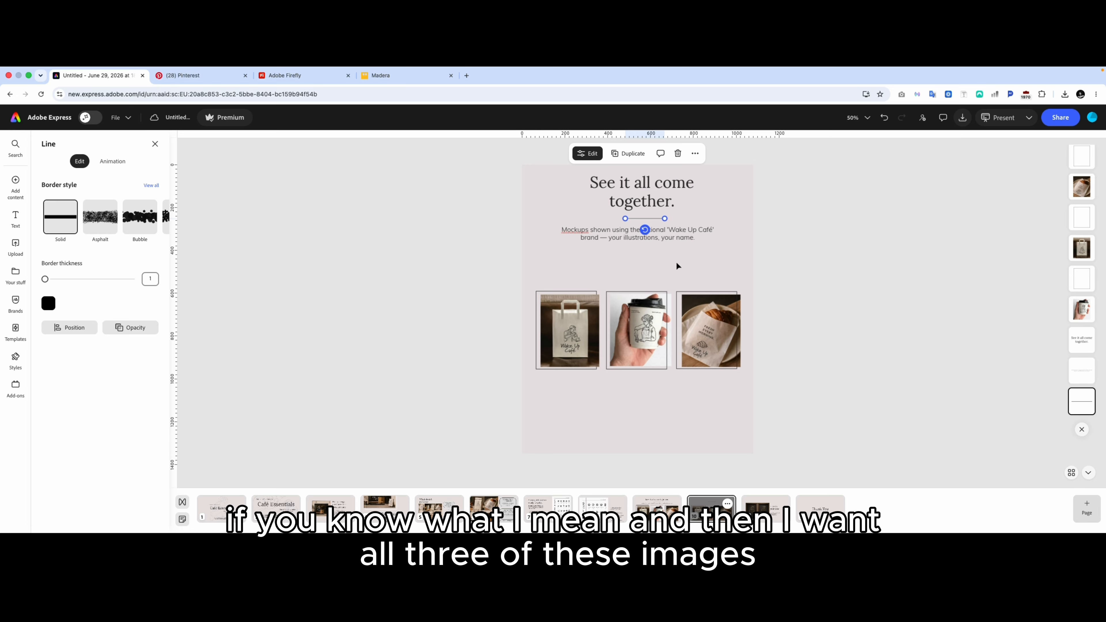
Group each of the three mockup images with its own outline frame.
{"action": "left_click", "coordinate": [541, 280]}
{"action": "left_click_drag", "start_coordinate": [549, 285], "coordinate": [574, 340]}
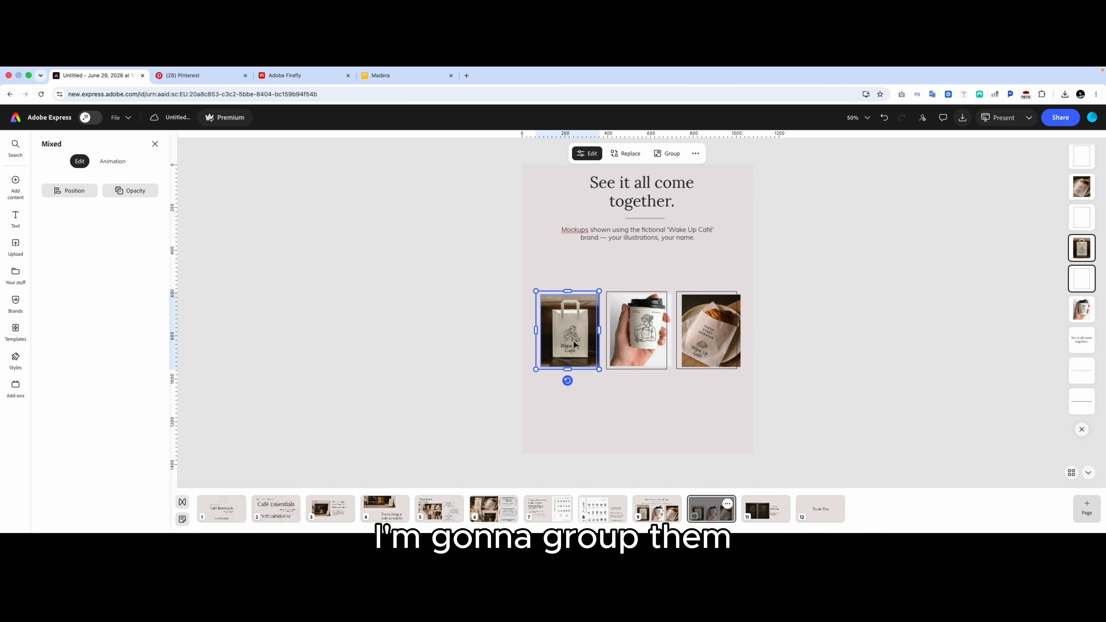
{"action": "key", "text": "super+g"}
{"action": "left_click_drag", "start_coordinate": [643, 257], "coordinate": [641, 351]}
{"action": "key", "text": "super+g"}
{"action": "left_click_drag", "start_coordinate": [715, 263], "coordinate": [709, 352]}
{"action": "key", "text": "super+g"}
Enlarge the croissant bag group and move it to the page's lower right corner.
{"action": "left_click", "coordinate": [748, 374]}
{"action": "double_click", "coordinate": [723, 350]}
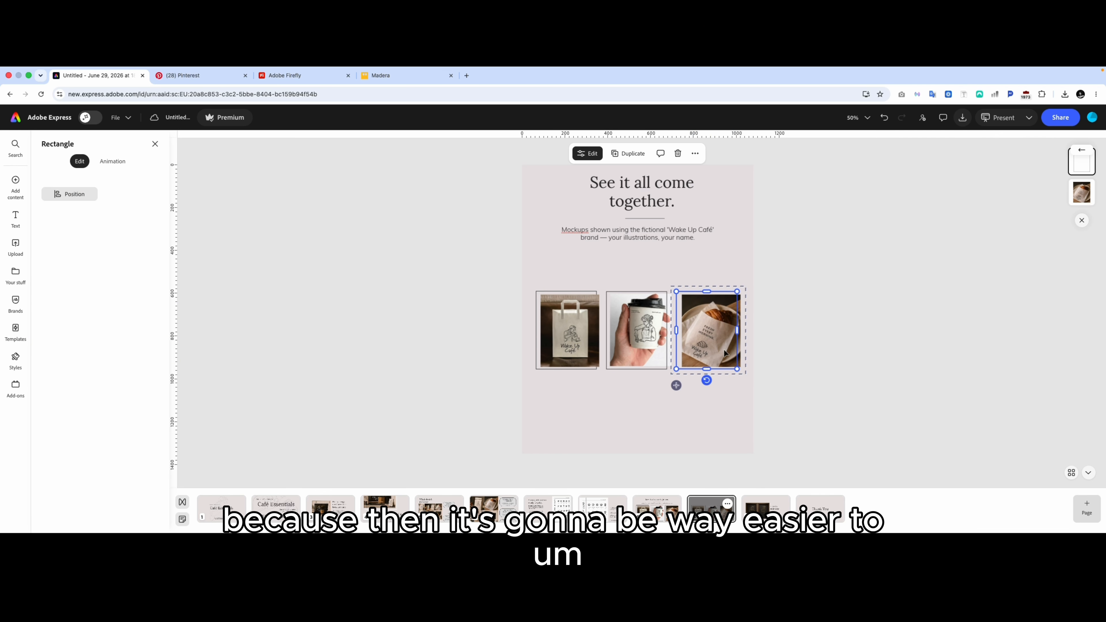
{"action": "left_click", "coordinate": [749, 374]}
{"action": "left_click", "coordinate": [744, 293]}
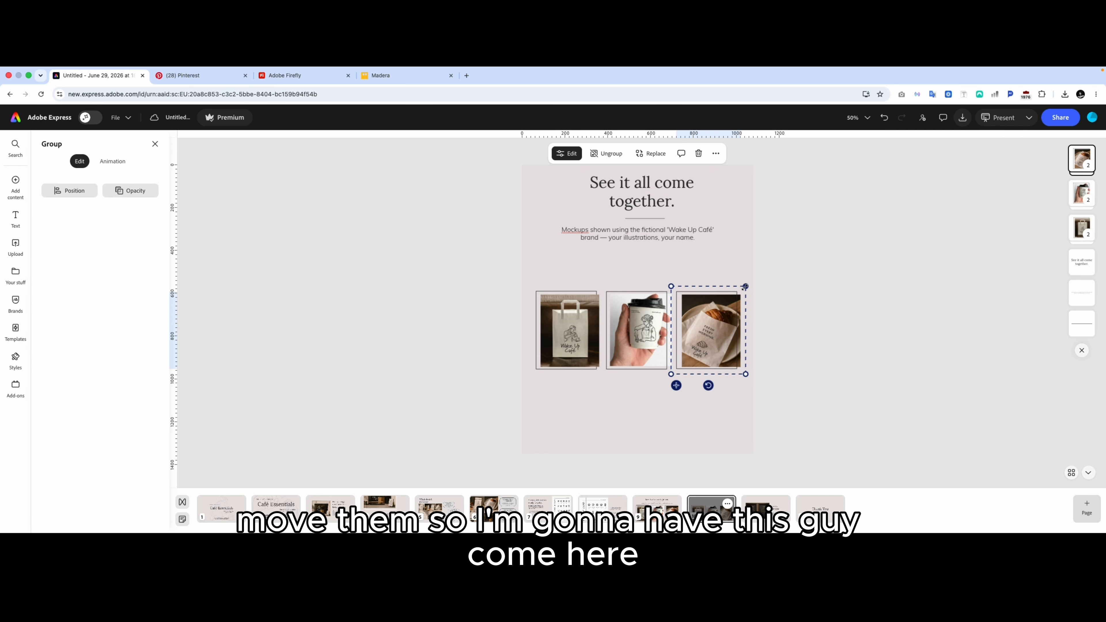
{"action": "left_click_drag", "start_coordinate": [745, 287], "coordinate": [769, 258]}
{"action": "left_click_drag", "start_coordinate": [723, 305], "coordinate": [704, 391]}
Enlarge the coffee cup group and place it in the middle of the page, just below the caption.
{"action": "double_click", "coordinate": [665, 302]}
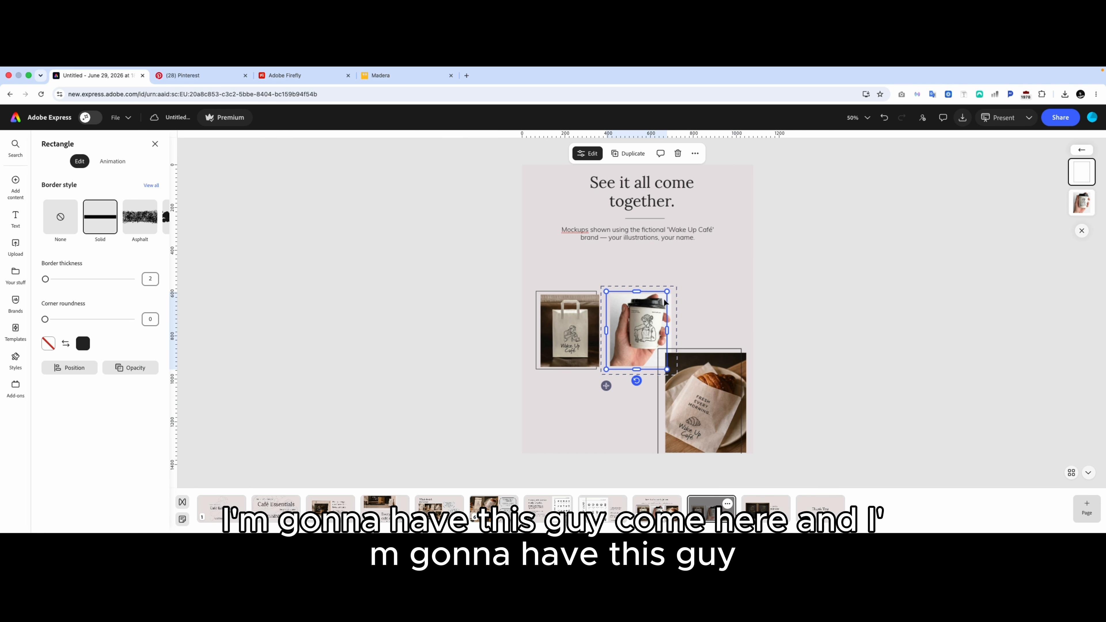
{"action": "left_click", "coordinate": [676, 289]}
{"action": "left_click", "coordinate": [674, 291]}
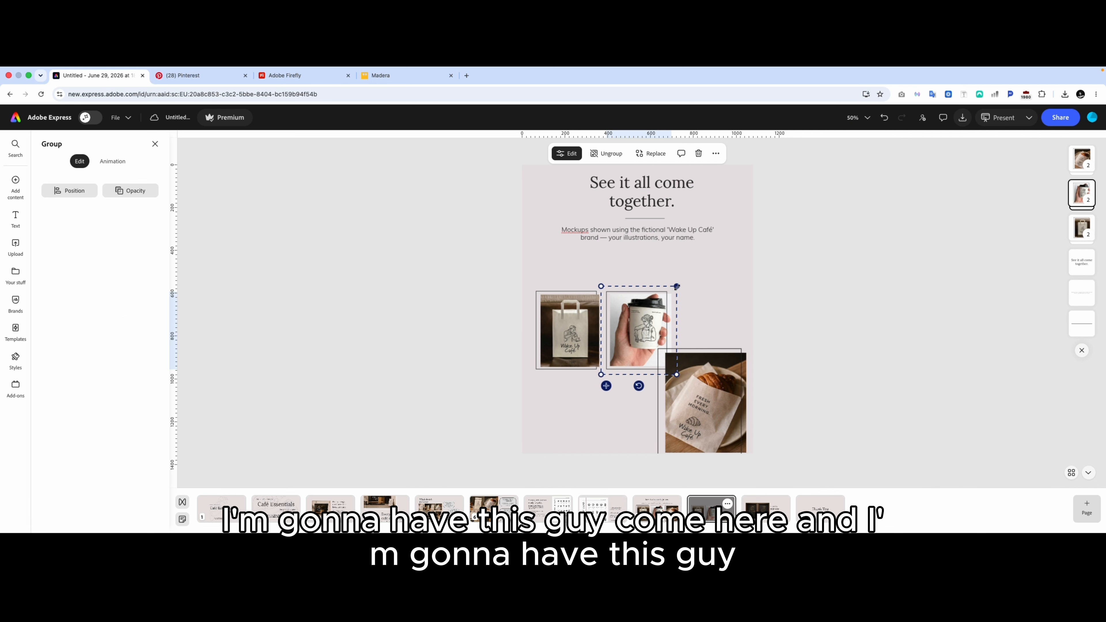
{"action": "mouse_move", "coordinate": [676, 287]}
{"action": "left_mouse_down"}
{"action": "mouse_move", "coordinate": [711, 247]}
{"action": "mouse_move", "coordinate": [695, 281]}
{"action": "left_mouse_up"}
Enlarge the paper bag group and move it to the page's lower left corner, beside the croissant bag.
{"action": "double_click", "coordinate": [584, 326]}
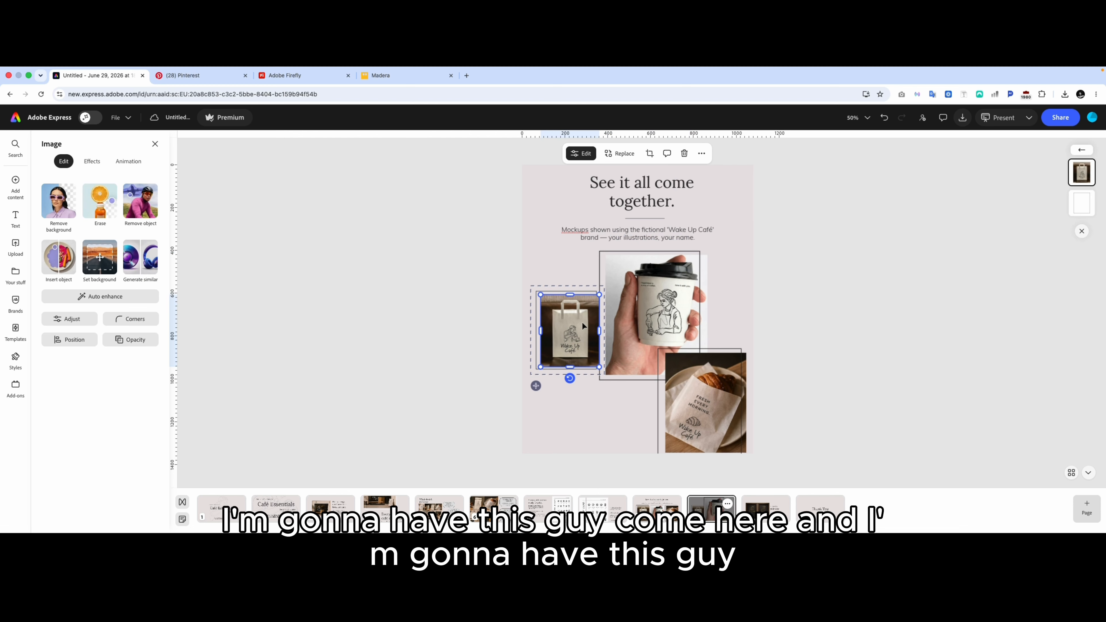
{"action": "left_click", "coordinate": [535, 286]}
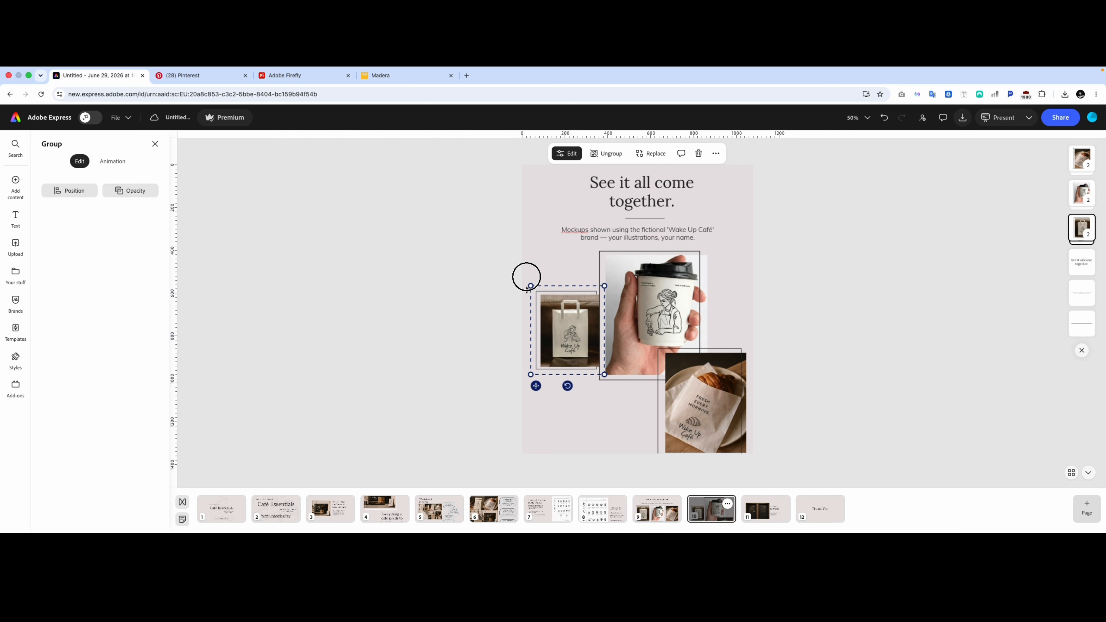
{"action": "left_click", "coordinate": [527, 278]}
{"action": "left_click", "coordinate": [535, 291]}
{"action": "left_click_drag", "start_coordinate": [531, 286], "coordinate": [501, 250]}
{"action": "left_click_drag", "start_coordinate": [588, 289], "coordinate": [602, 342]}
{"action": "left_click", "coordinate": [797, 286]}
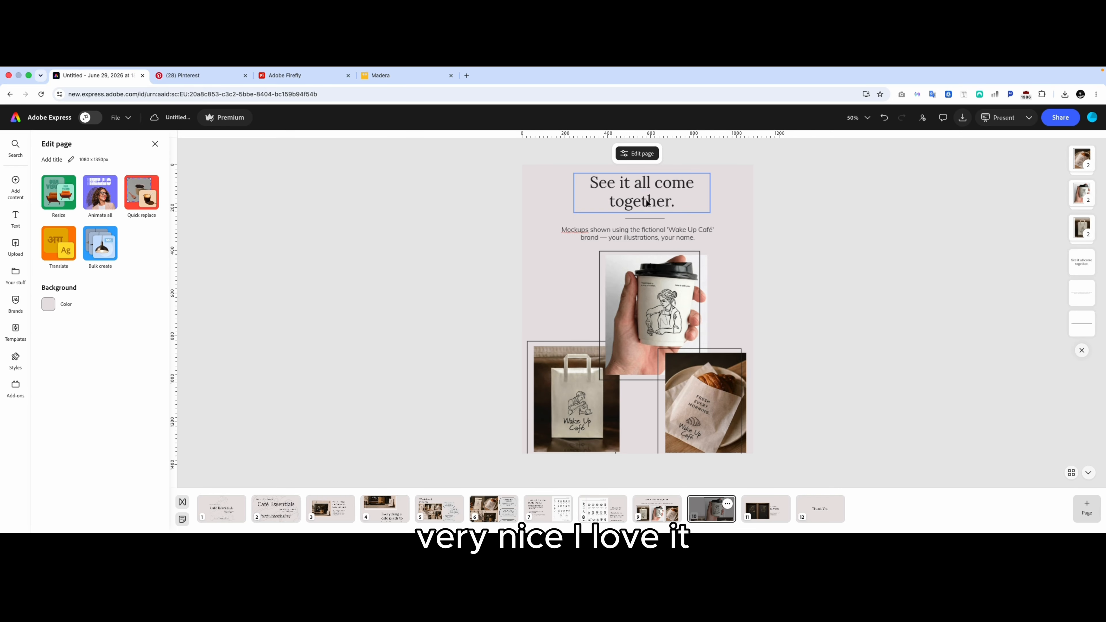
Nudge the heading and the divider line slightly down, closer to the caption.
{"action": "left_click_drag", "start_coordinate": [647, 204], "coordinate": [648, 208]}
{"action": "key", "text": "Escape"}
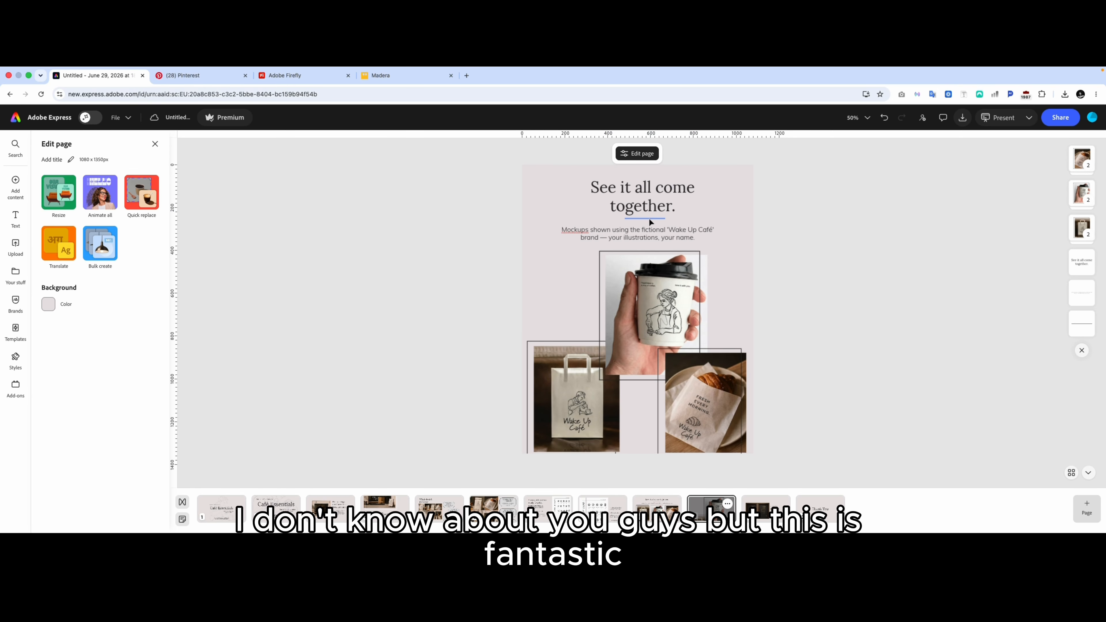
{"action": "left_click", "coordinate": [650, 222]}
{"action": "left_click", "coordinate": [808, 369]}
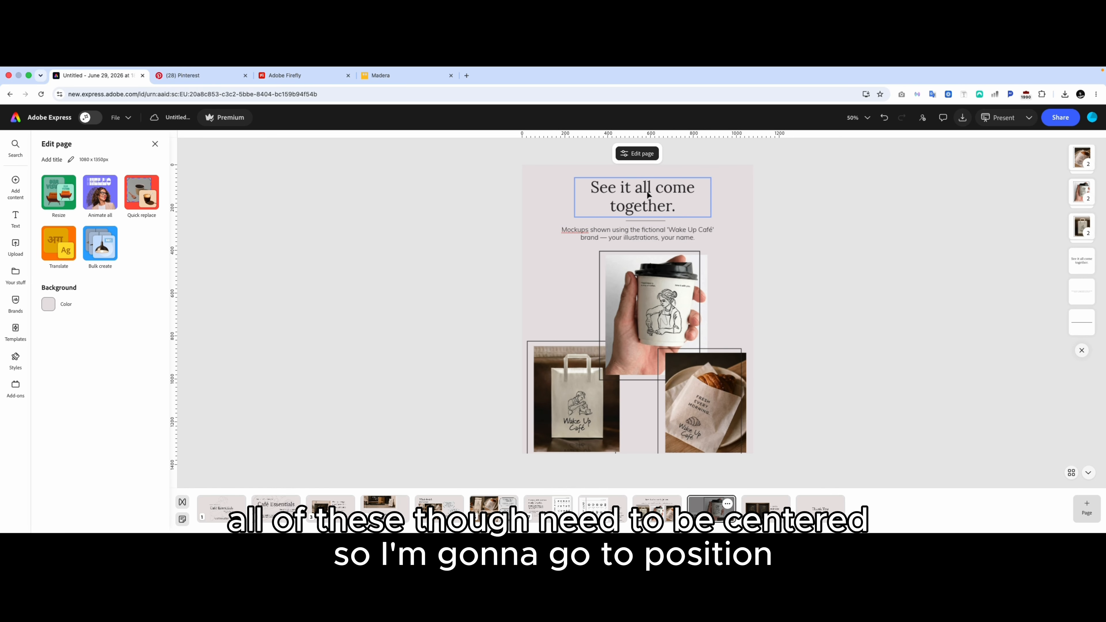
Align the heading and the divider line to the page's horizontal center and check the caption's center alignment.
{"action": "left_click", "coordinate": [642, 182]}
{"action": "left_click", "coordinate": [76, 416]}
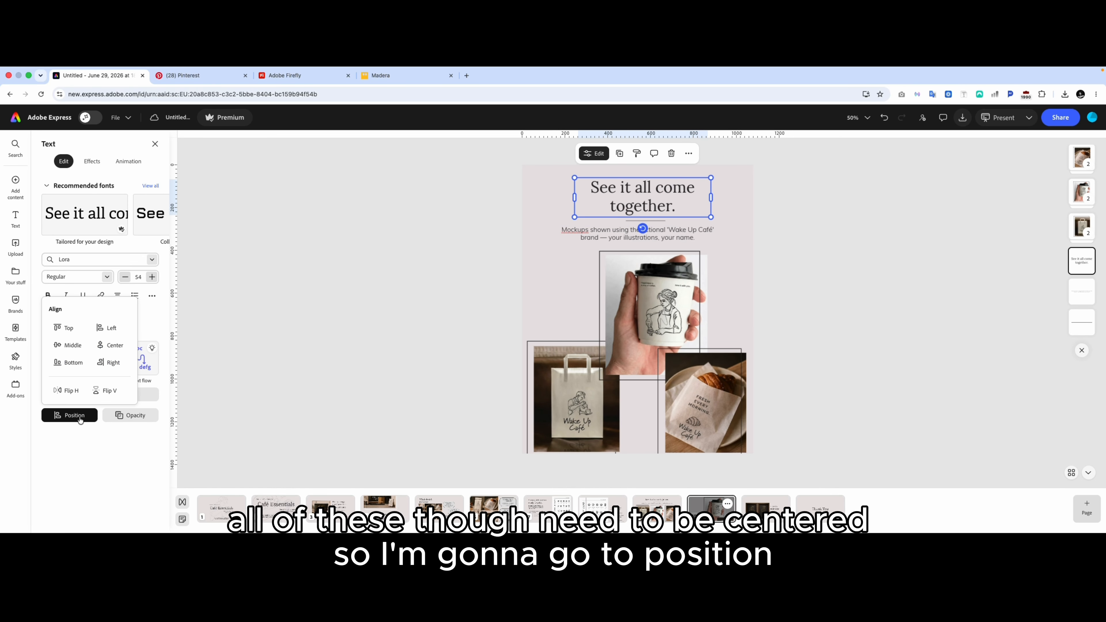
{"action": "left_click", "coordinate": [122, 346]}
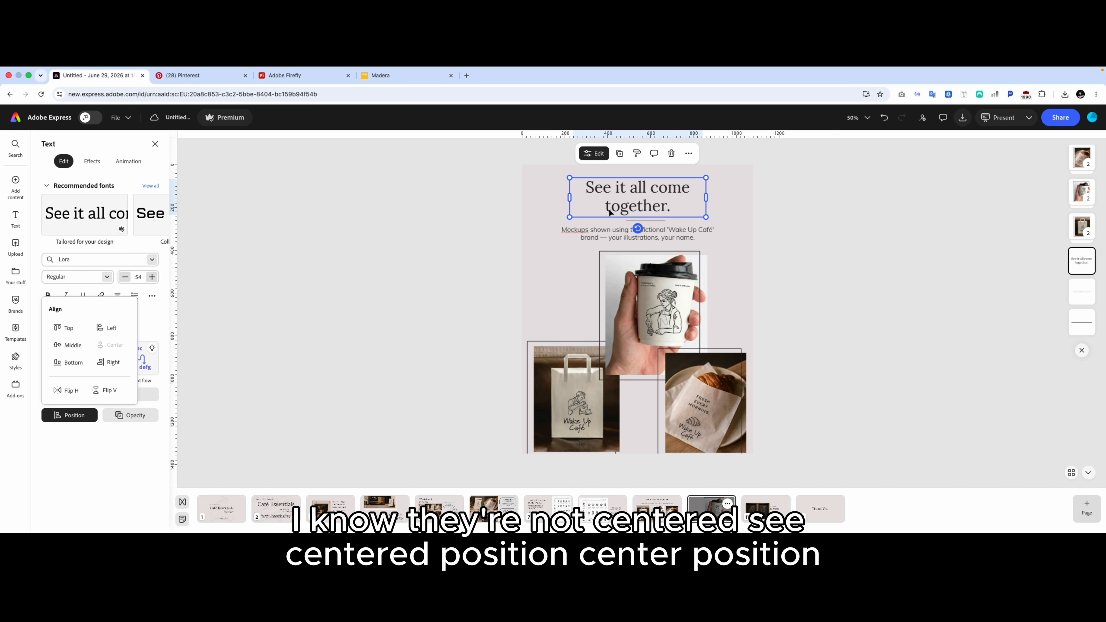
{"action": "left_click", "coordinate": [629, 221]}
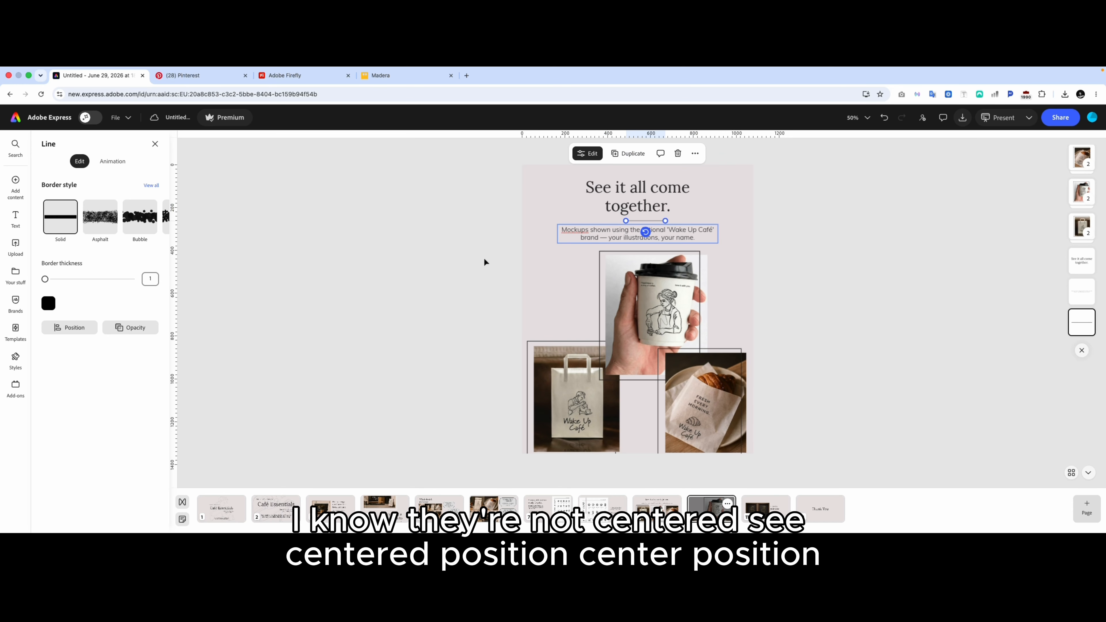
{"action": "left_click", "coordinate": [76, 328]}
{"action": "left_click", "coordinate": [606, 227]}
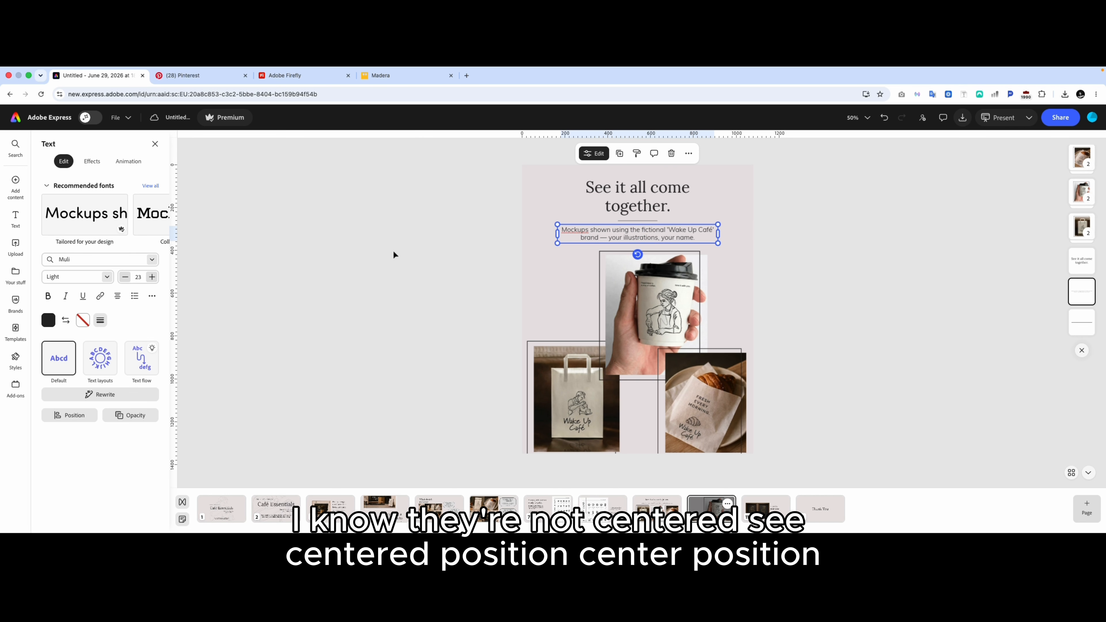
{"action": "left_click", "coordinate": [69, 414]}
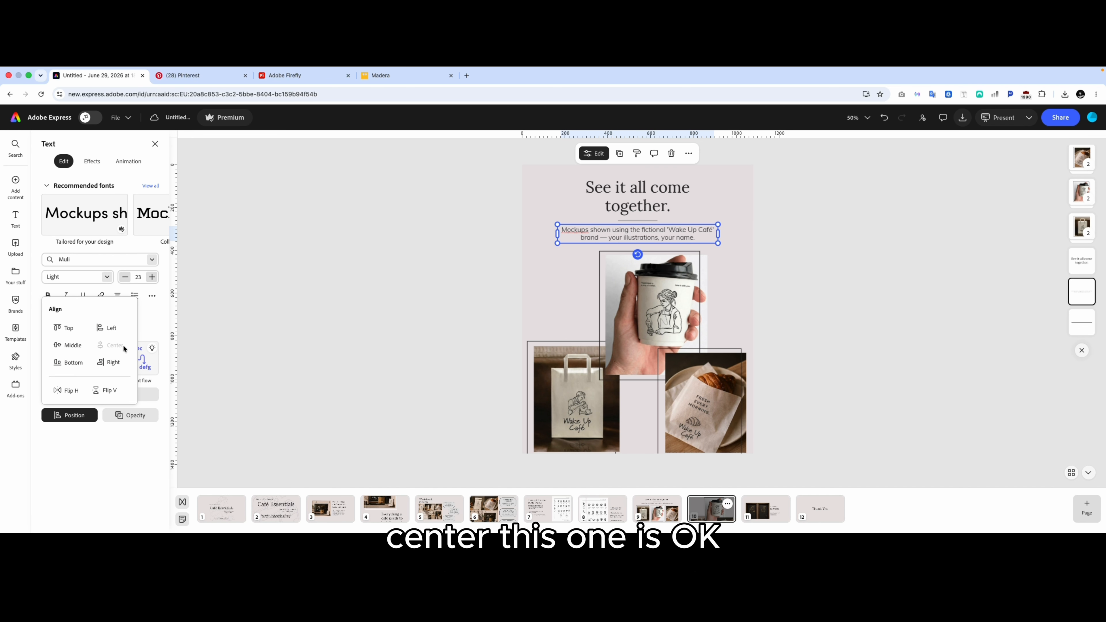
{"action": "left_click", "coordinate": [410, 319]}
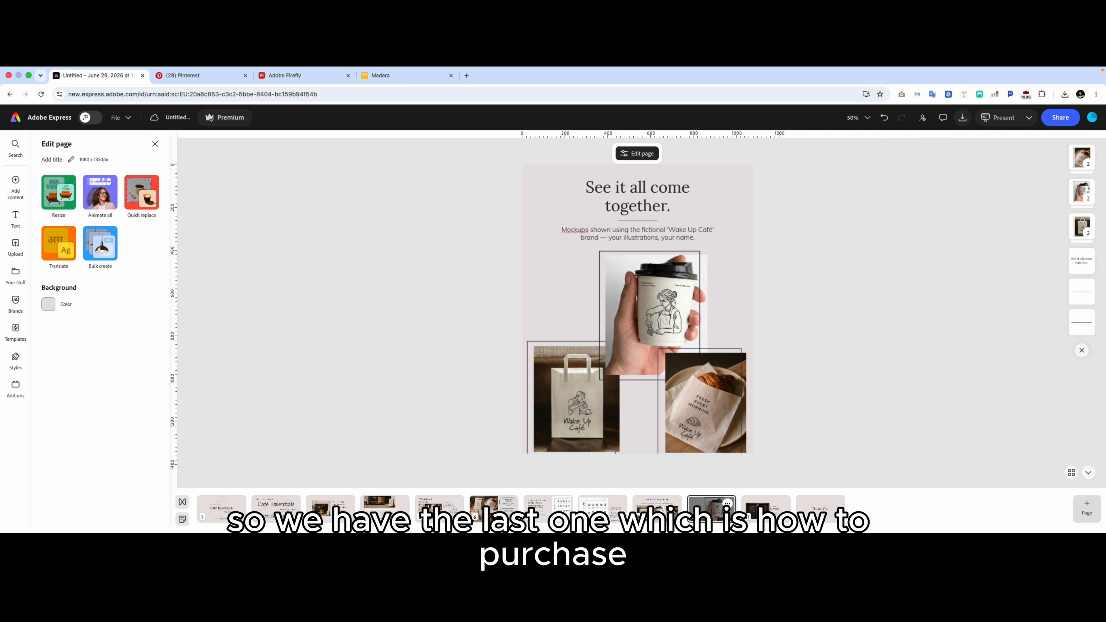
Duplicate and resize the "How to purchase" page to Instagram carousel size, keep the result, and open the new page.
{"action": "left_click", "coordinate": [775, 500]}
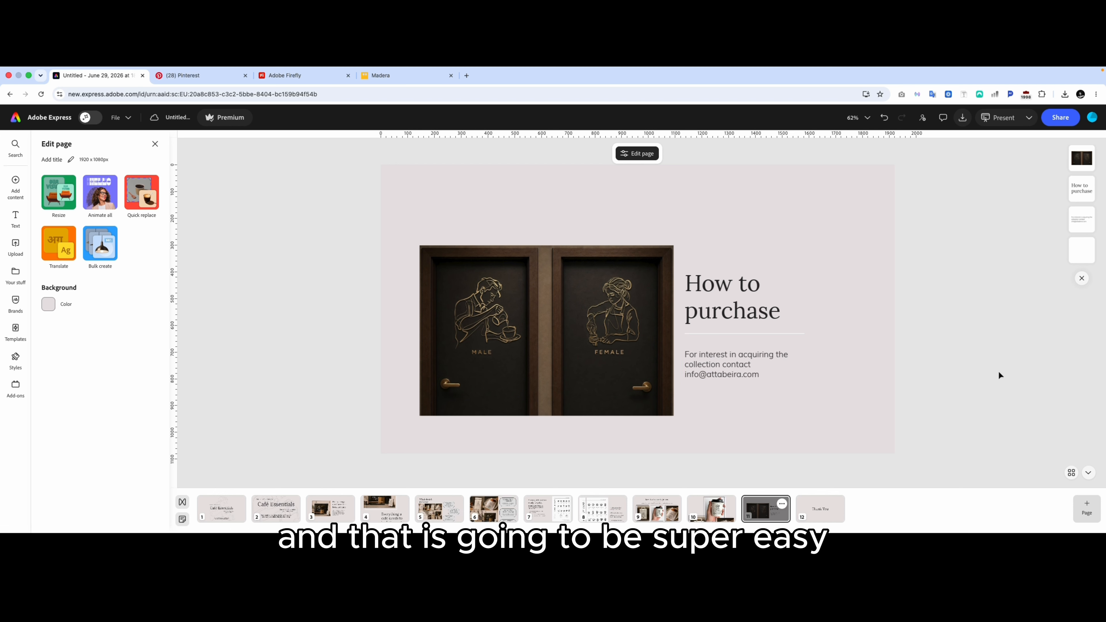
{"action": "left_click", "coordinate": [113, 117]}
{"action": "left_click", "coordinate": [130, 215]}
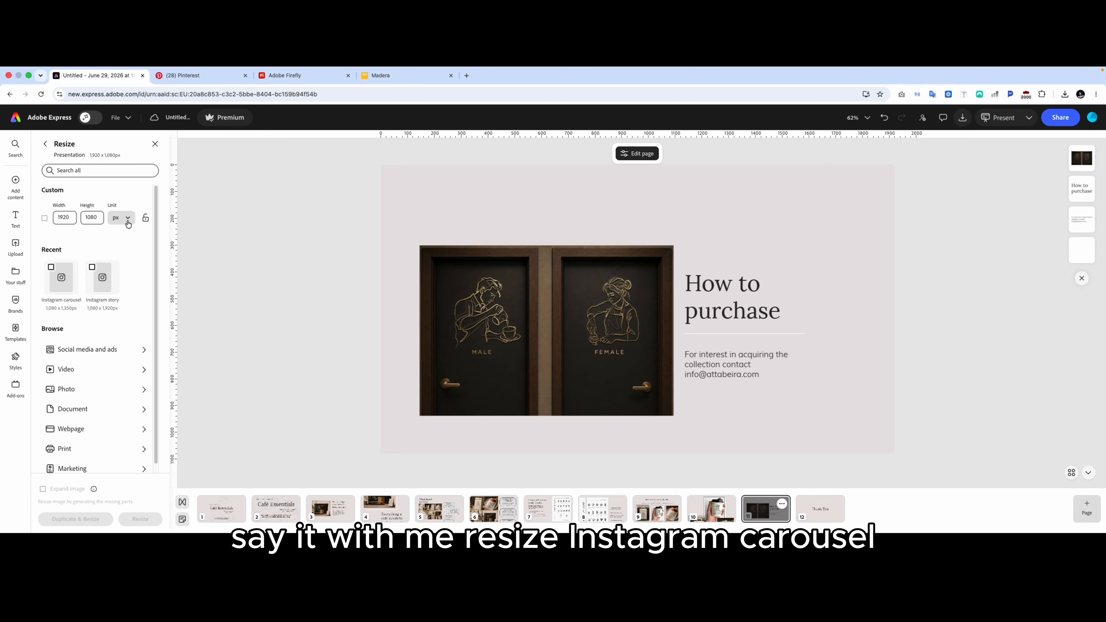
{"action": "left_click", "coordinate": [61, 277]}
{"action": "left_click", "coordinate": [90, 521]}
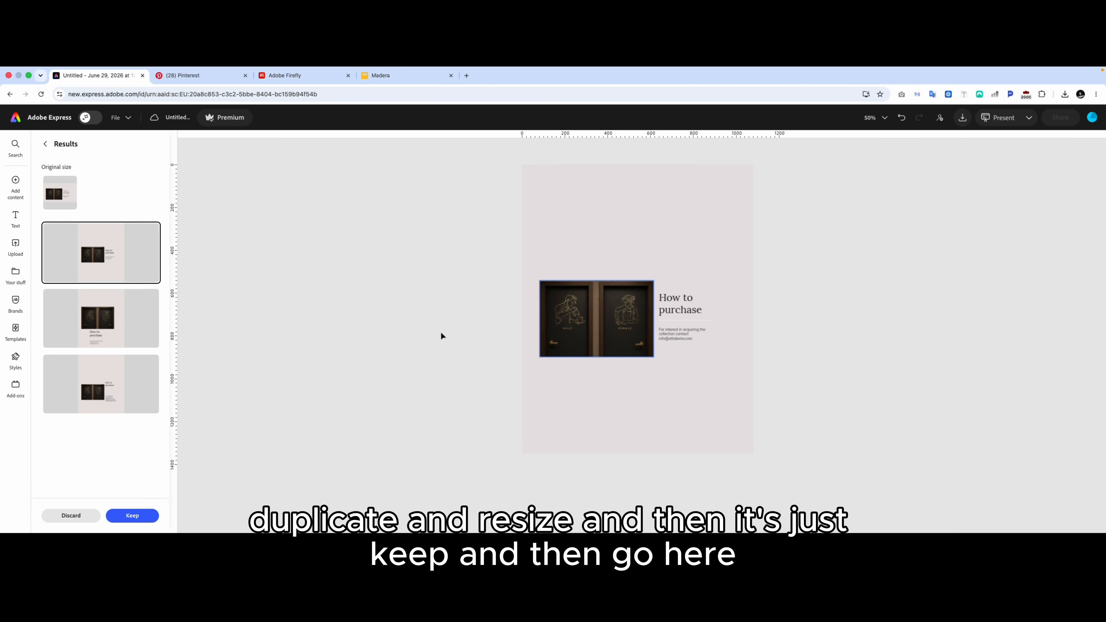
{"action": "left_click", "coordinate": [115, 516]}
{"action": "left_click", "coordinate": [327, 412]}
{"action": "double_click", "coordinate": [336, 344]}
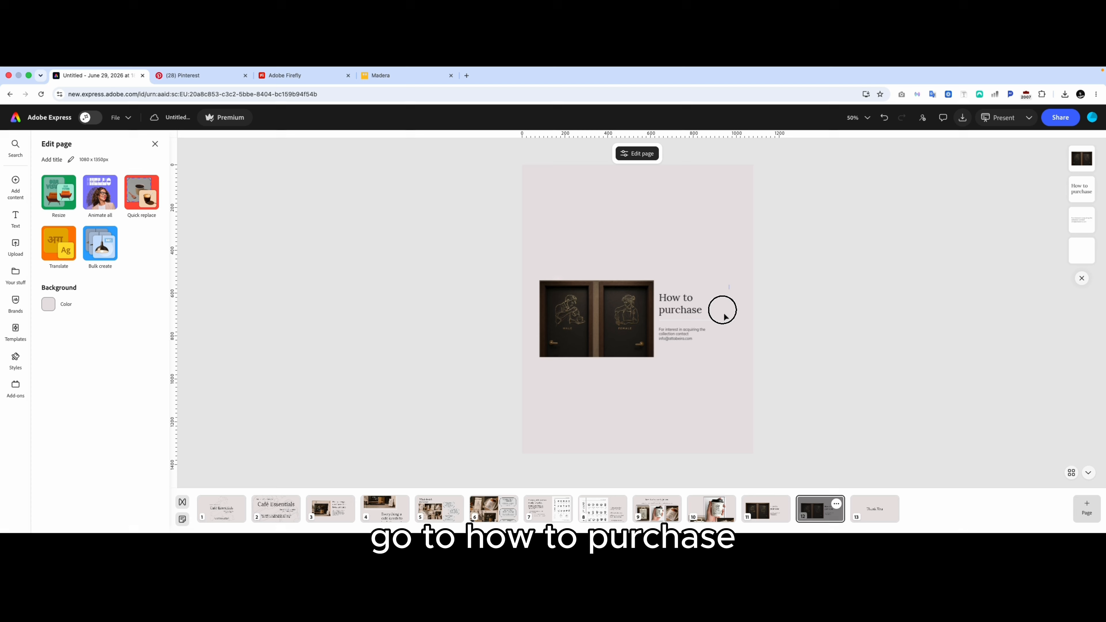
Enlarge the "How to purchase" heading, divider and contact text together and move them to the upper part of the page.
{"action": "left_click_drag", "start_coordinate": [721, 308], "coordinate": [682, 343]}
{"action": "left_click_drag", "start_coordinate": [692, 305], "coordinate": [705, 221]}
{"action": "left_click", "coordinate": [732, 294]}
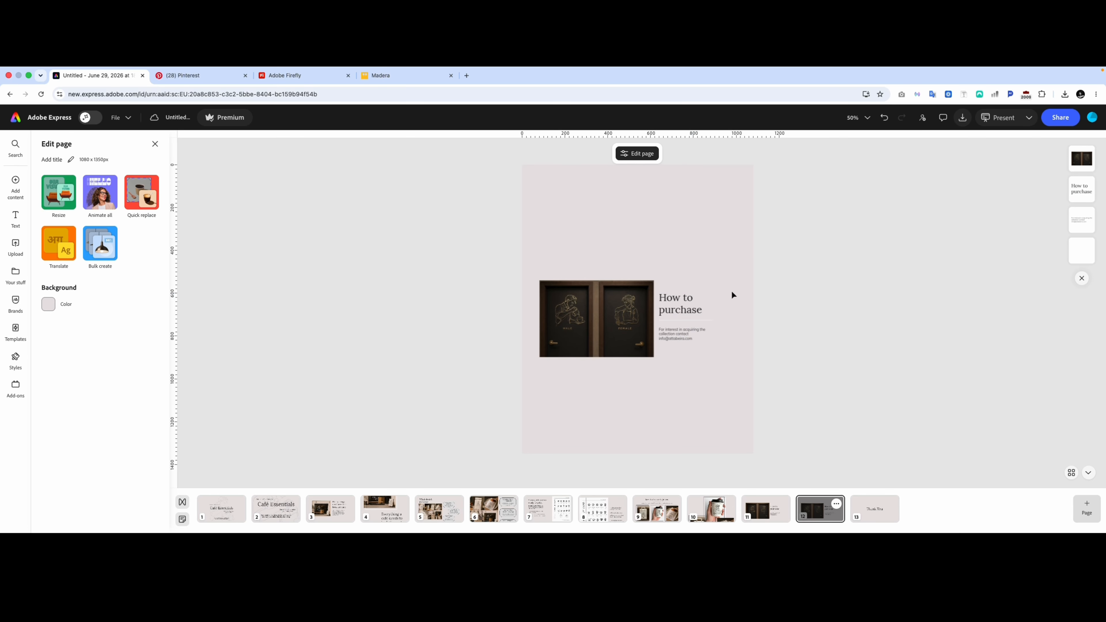
{"action": "left_click_drag", "start_coordinate": [732, 294], "coordinate": [712, 340]}
{"action": "left_click", "coordinate": [732, 275]}
{"action": "left_click_drag", "start_coordinate": [732, 276], "coordinate": [684, 348]}
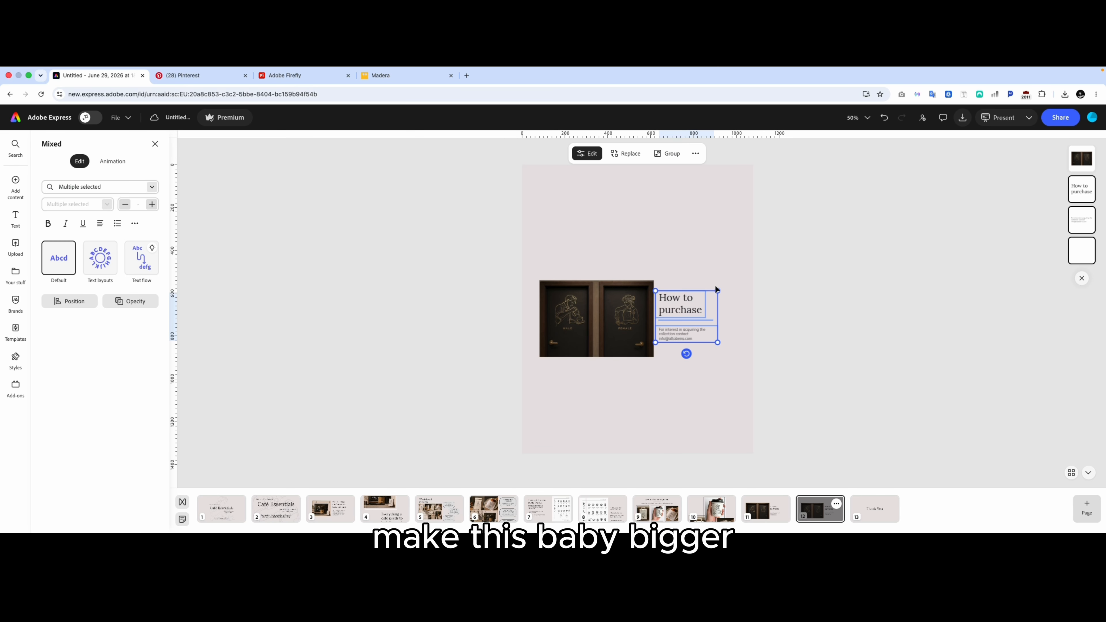
{"action": "left_click_drag", "start_coordinate": [718, 290], "coordinate": [795, 223]}
{"action": "left_click_drag", "start_coordinate": [723, 262], "coordinate": [677, 231]}
{"action": "left_click_drag", "start_coordinate": [747, 302], "coordinate": [725, 282]}
Enlarge the restroom doors image to nearly the page width and move it below the contact text.
{"action": "left_click", "coordinate": [625, 341]}
{"action": "left_click_drag", "start_coordinate": [655, 358], "coordinate": [726, 420]}
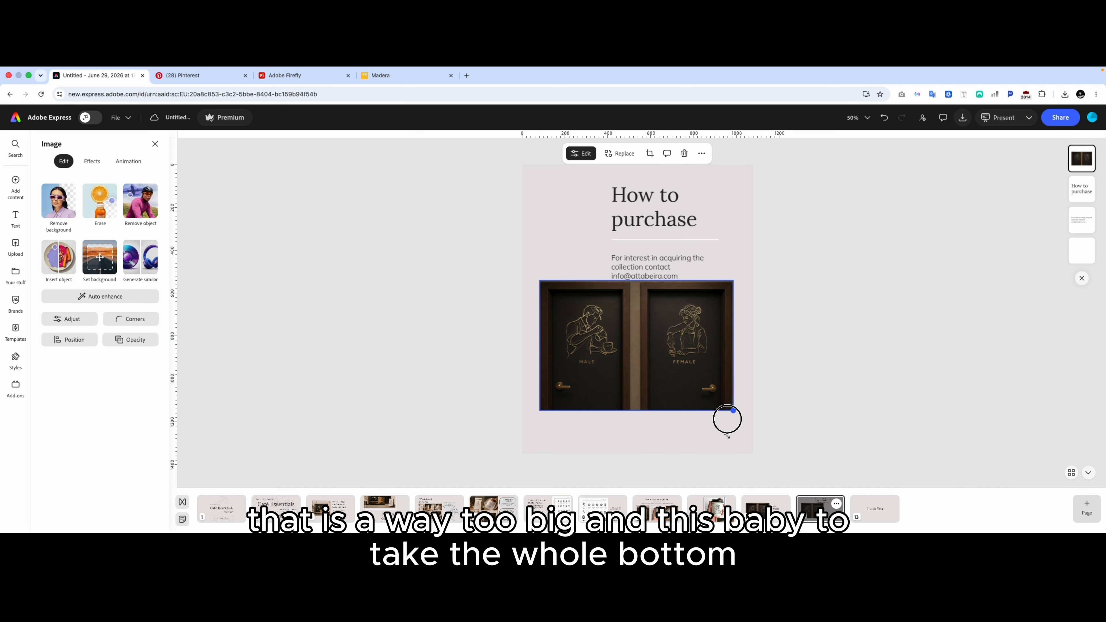
{"action": "mouse_move", "coordinate": [663, 341]}
{"action": "left_mouse_down"}
{"action": "mouse_move", "coordinate": [662, 370]}
{"action": "mouse_move", "coordinate": [665, 361]}
{"action": "left_mouse_up"}
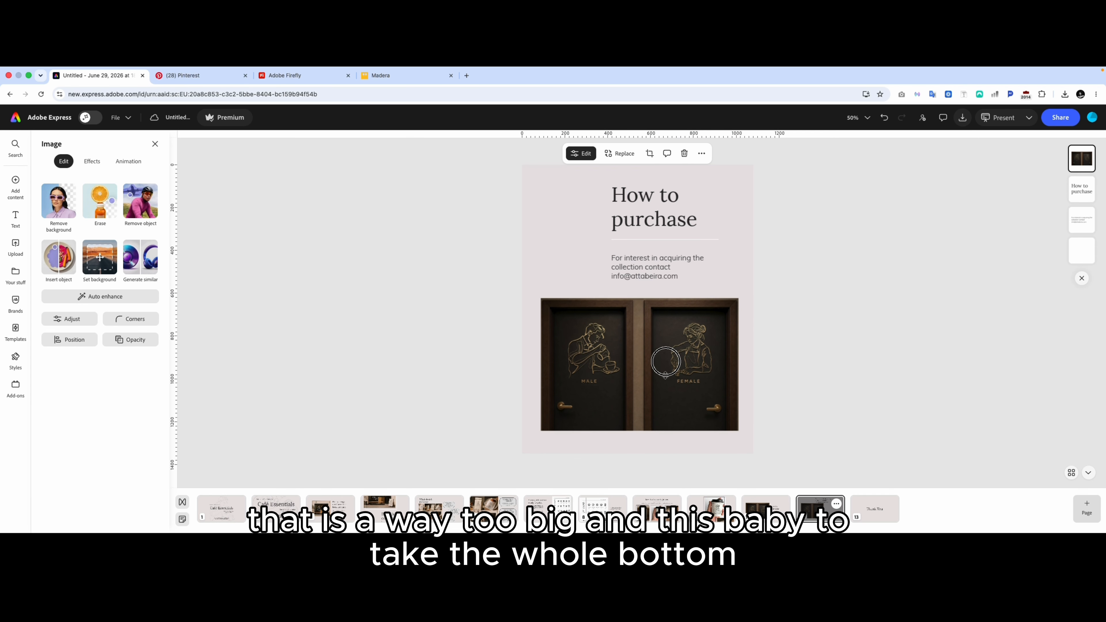
Move the "How to purchase" heading, divider and contact text together to line up near the left edge of the doors image.
{"action": "left_click_drag", "start_coordinate": [605, 180], "coordinate": [595, 250]}
{"action": "left_click", "coordinate": [705, 248]}
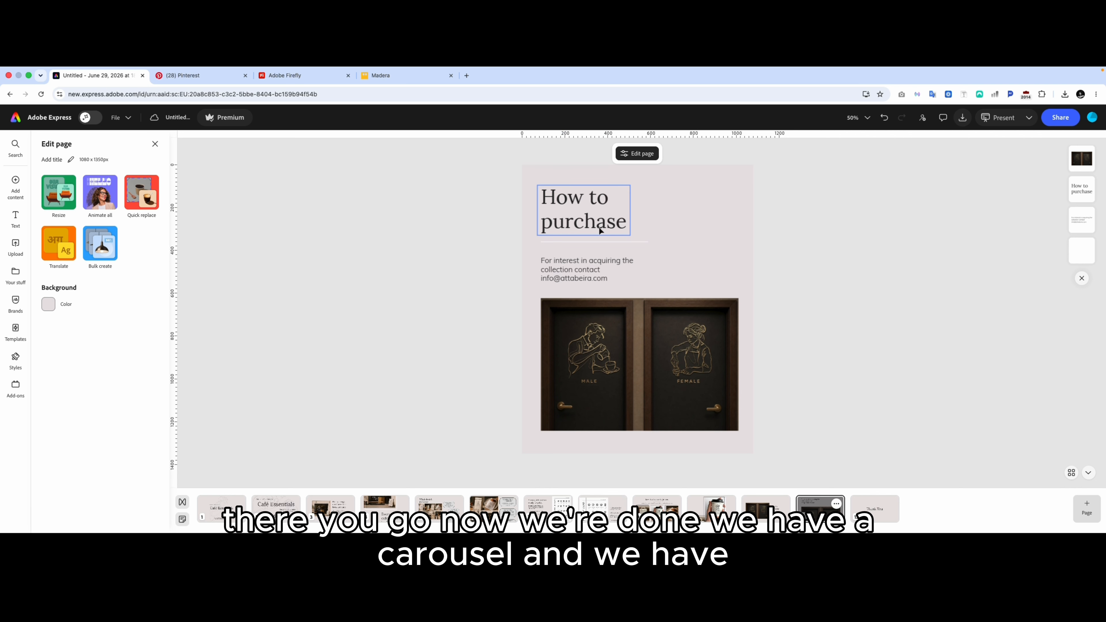
{"action": "left_click_drag", "start_coordinate": [532, 166], "coordinate": [574, 259]}
{"action": "left_click", "coordinate": [845, 252]}
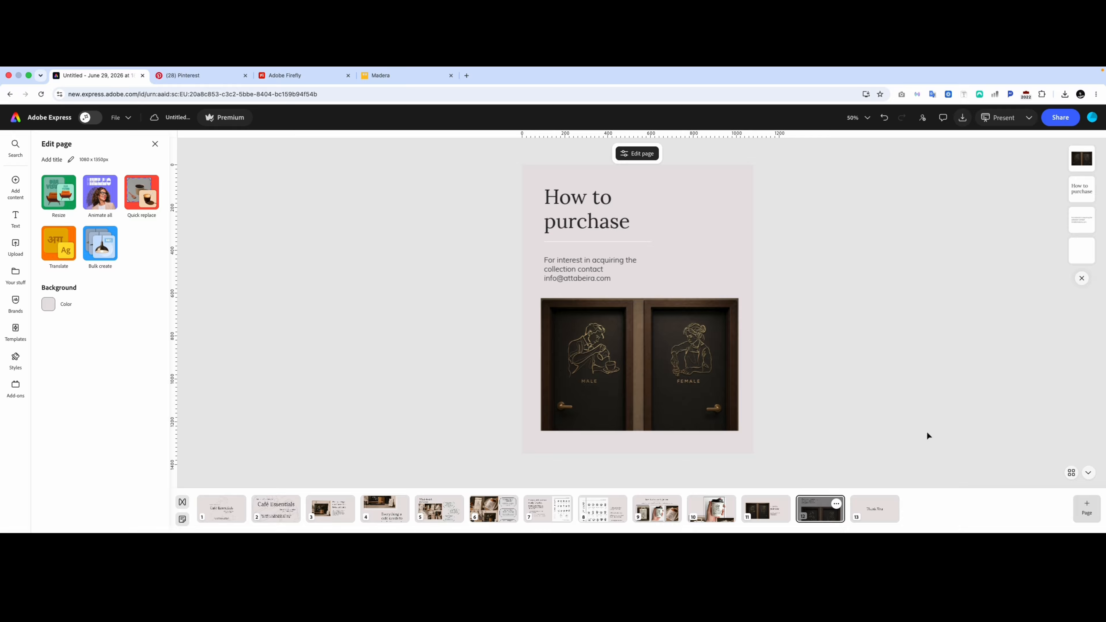
Return to the home page, duplicate the Café Essentials presentation file as "carousel coffee", and open the copy.
{"action": "left_click", "coordinate": [38, 120]}
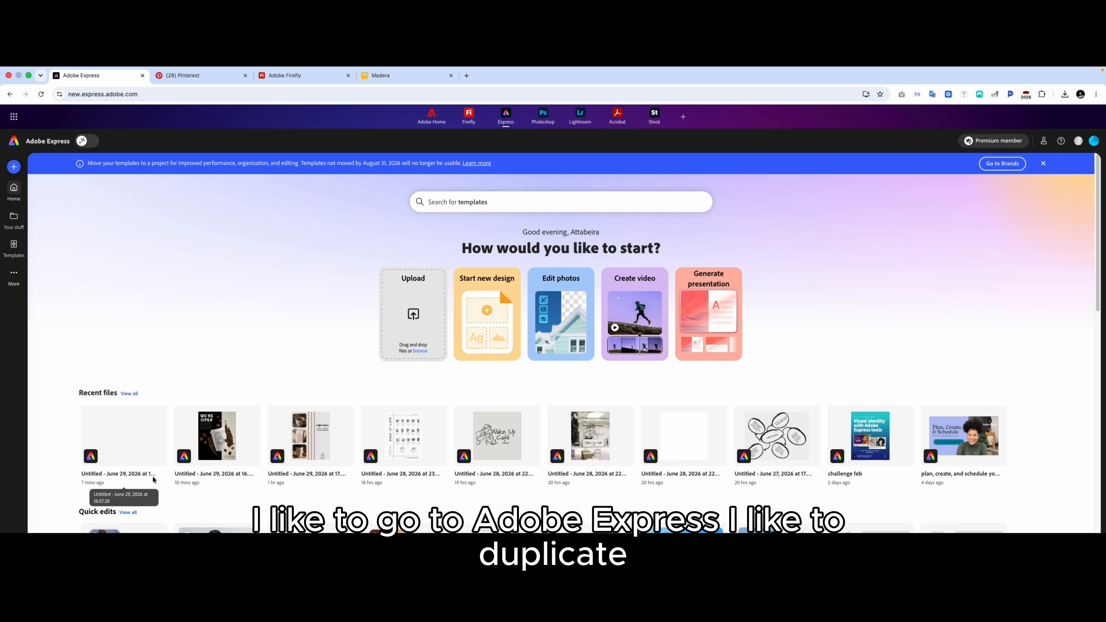
{"action": "left_click", "coordinate": [160, 415]}
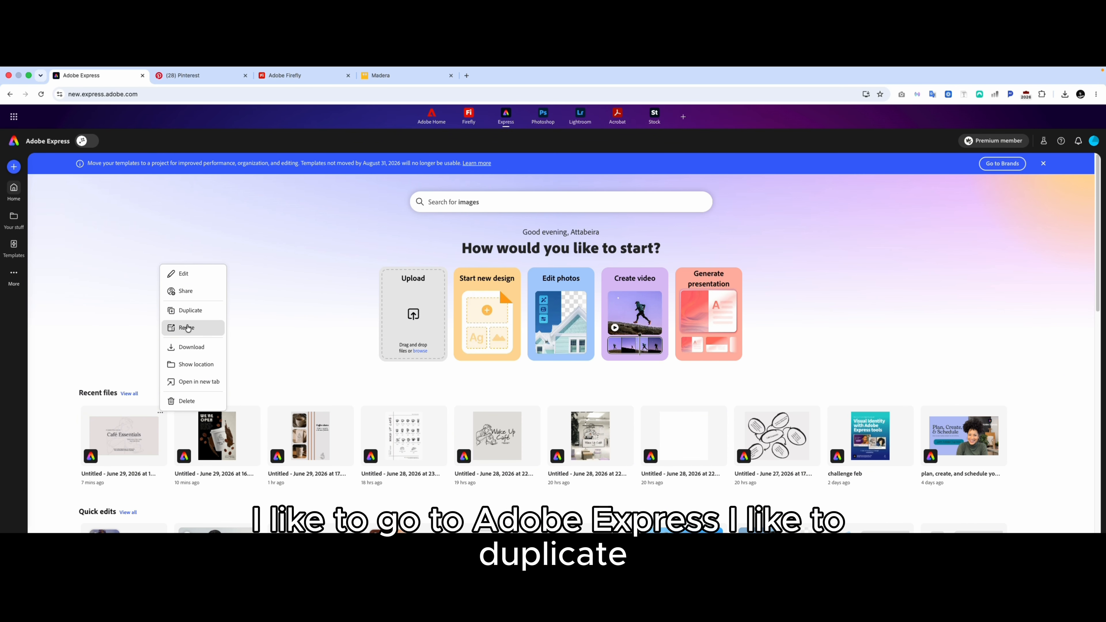
{"action": "left_click", "coordinate": [195, 312]}
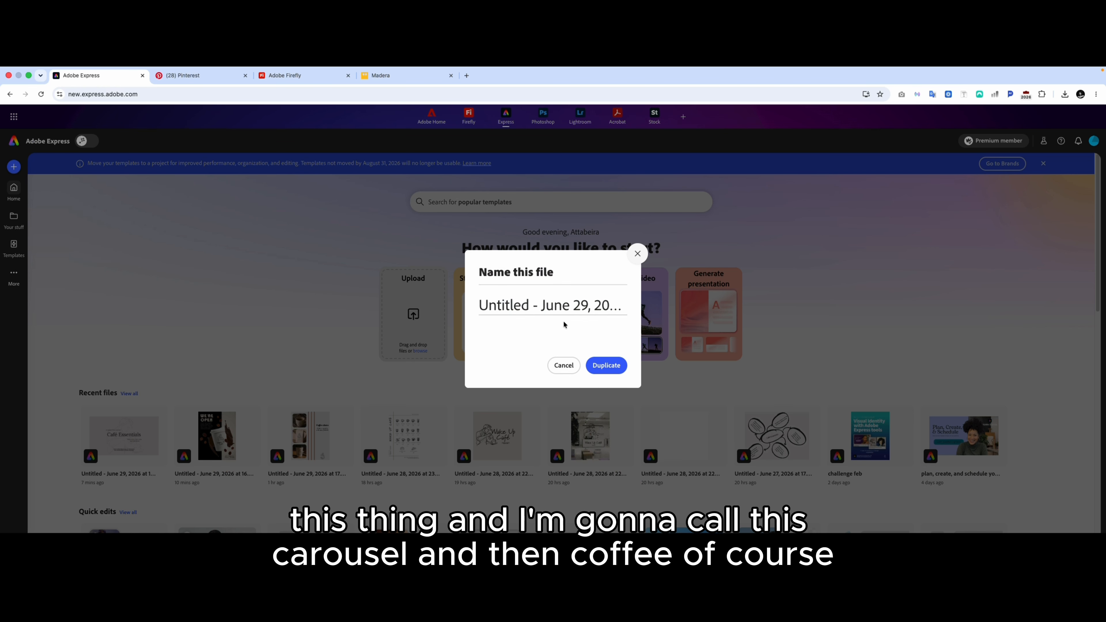
{"action": "key", "text": "super+a"}
{"action": "type", "text": "C"}
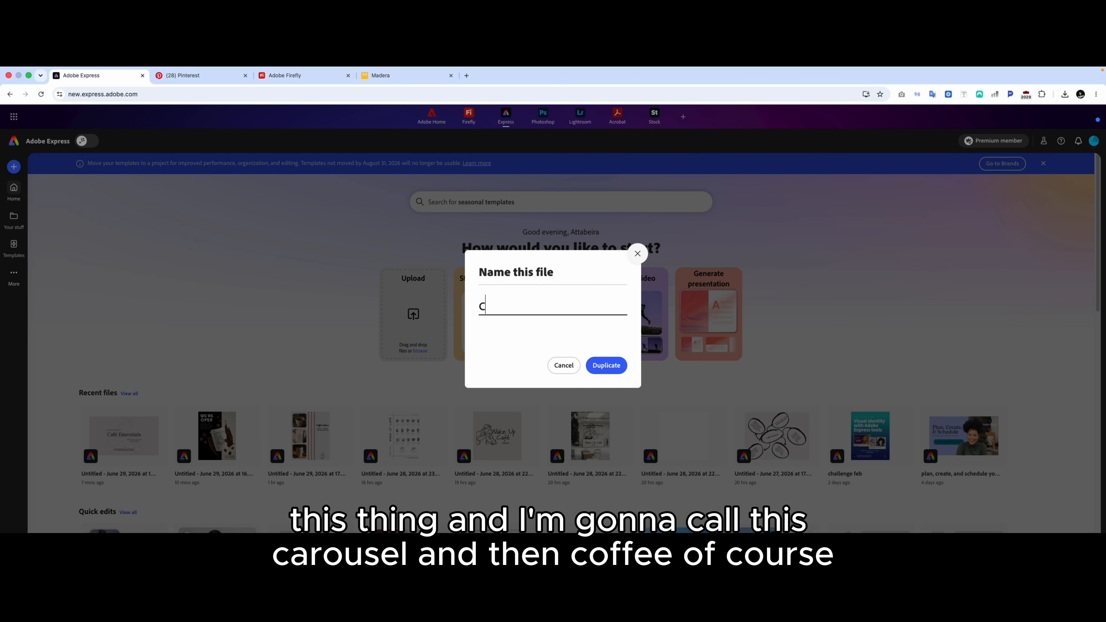
{"action": "type", "text": "arousel"}
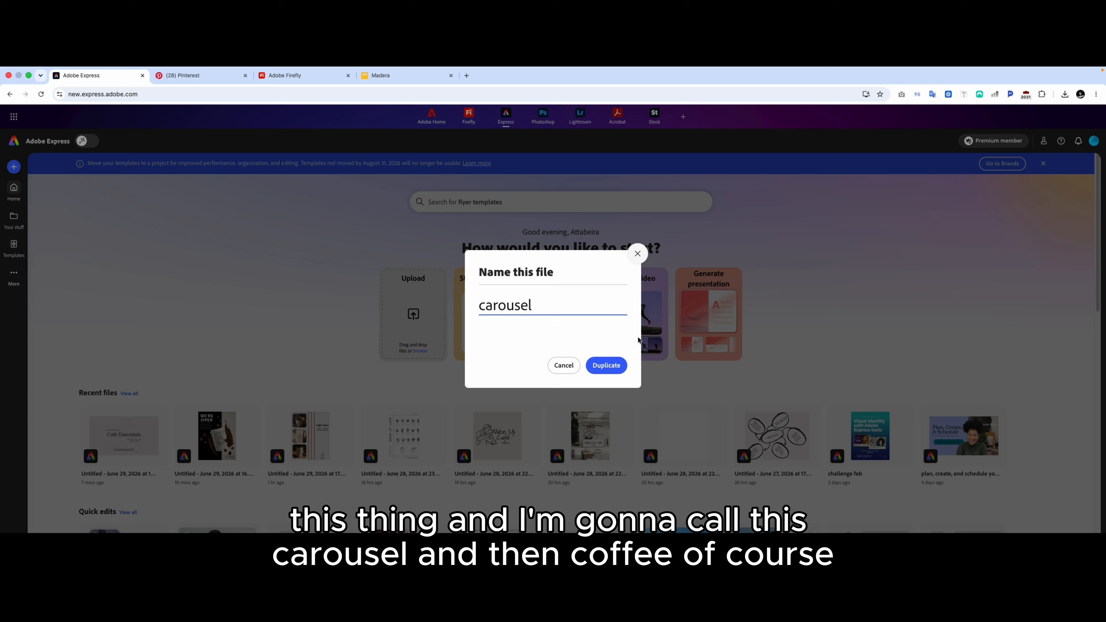
{"action": "type", "text": " coff"}
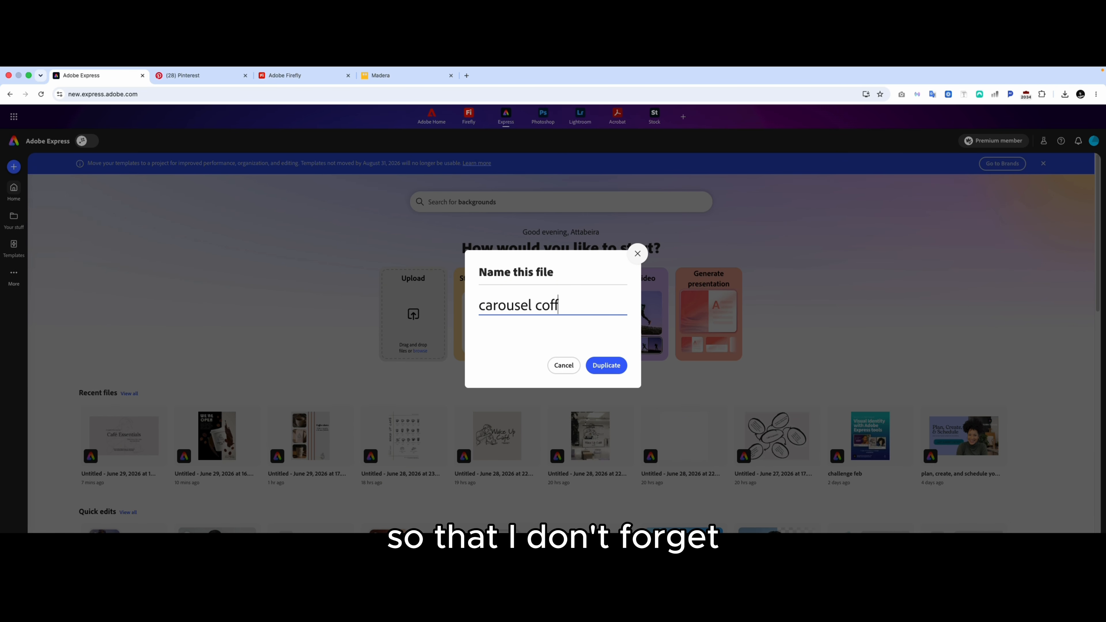
{"action": "type", "text": "ee"}
{"action": "left_click", "coordinate": [606, 365]}
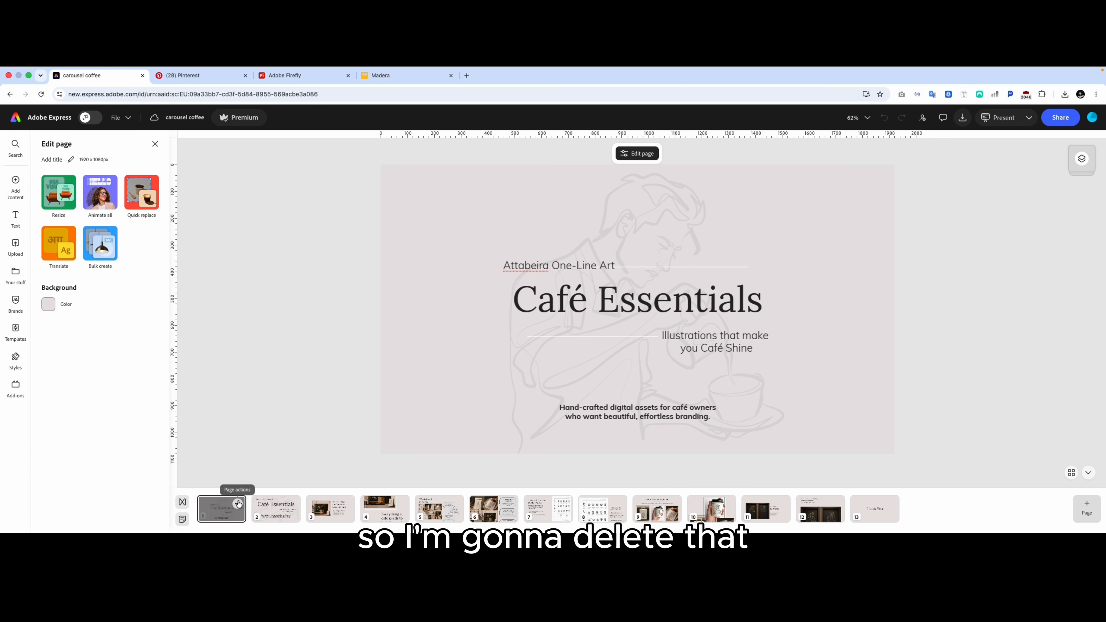
Delete the 1920 x 1080 px versions of the "Café Essentials" title page and the "Everything a café needs to look the part." page.
{"action": "left_click", "coordinate": [238, 504]}
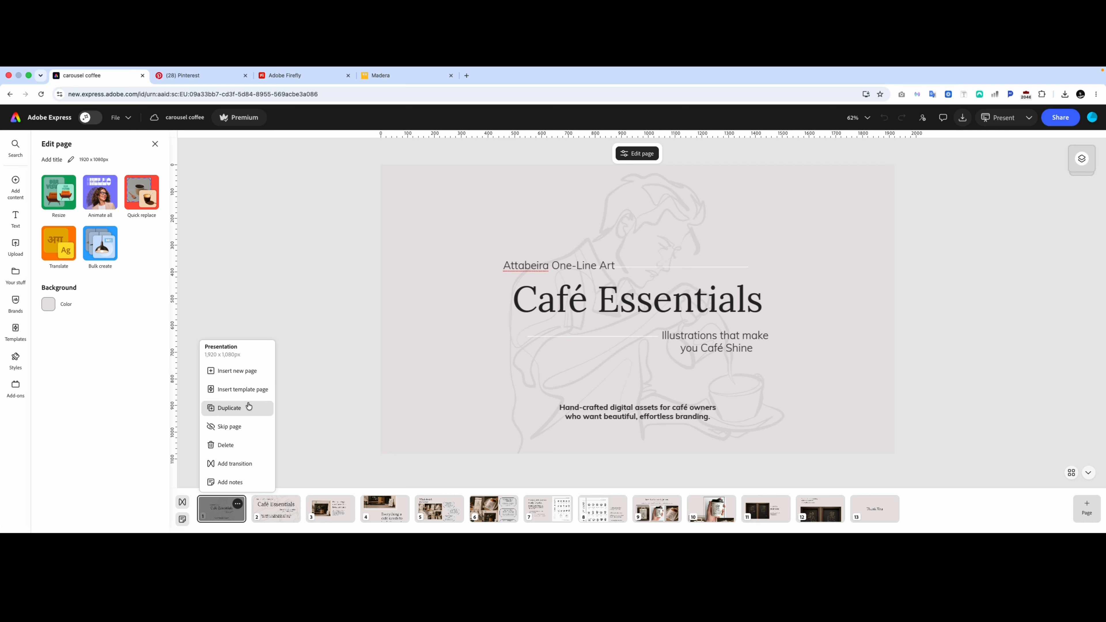
{"action": "left_click", "coordinate": [244, 442]}
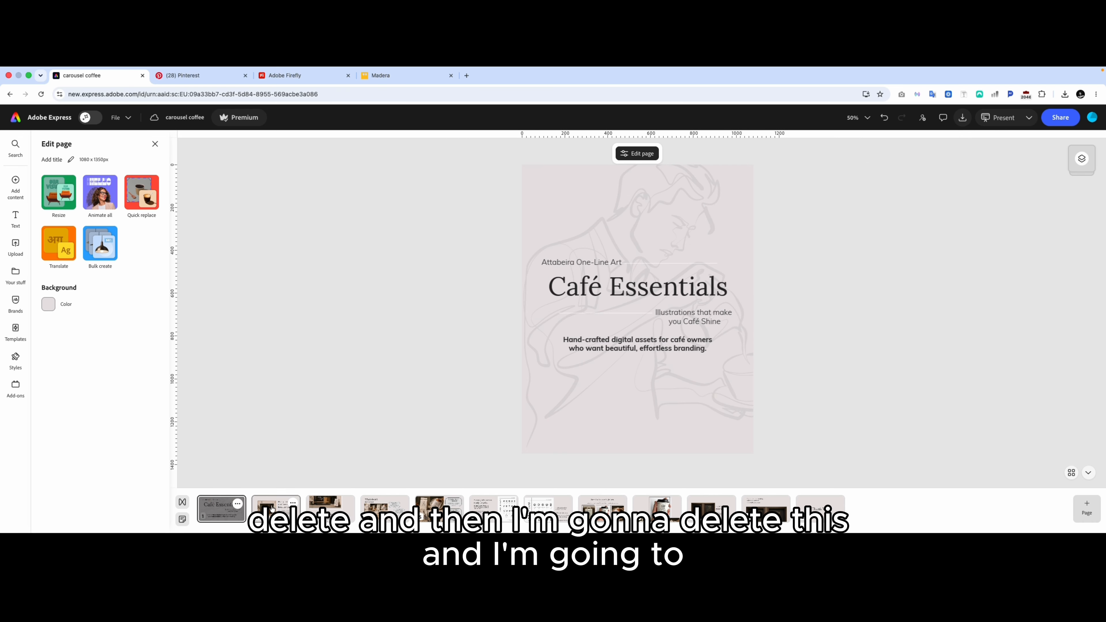
{"action": "left_click", "coordinate": [283, 508]}
{"action": "left_click", "coordinate": [292, 504]}
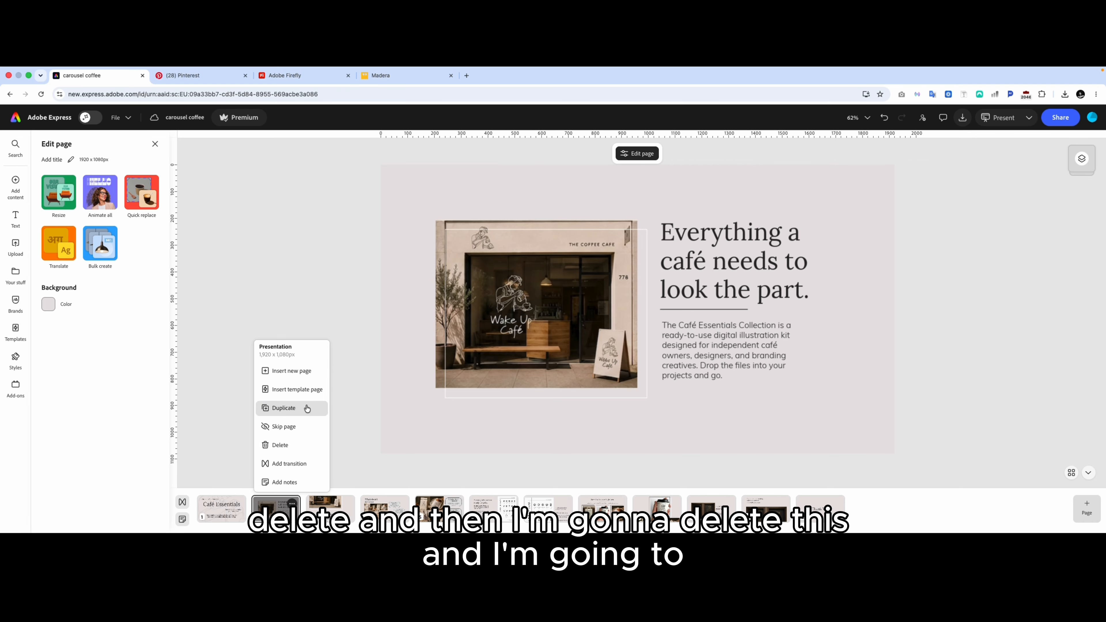
{"action": "left_click", "coordinate": [303, 445]}
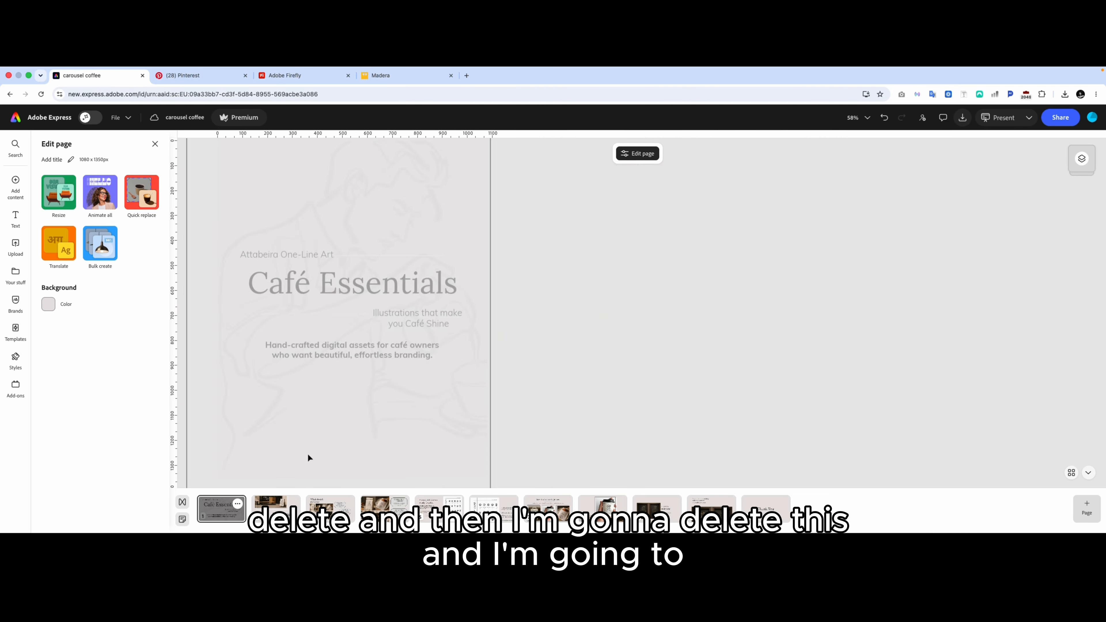
{"action": "left_click", "coordinate": [276, 507]}
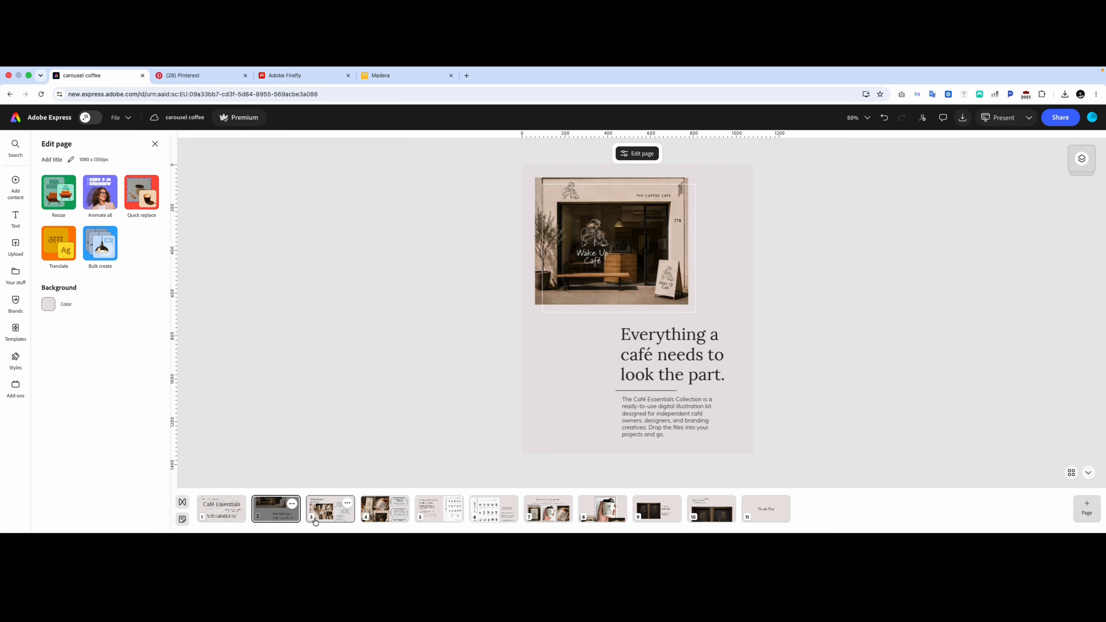
Delete the 1920 x 1080 px versions of the "What does it include?" and "A complete menu, ready to print." pages.
{"action": "left_click", "coordinate": [335, 507]}
{"action": "left_click", "coordinate": [347, 503]}
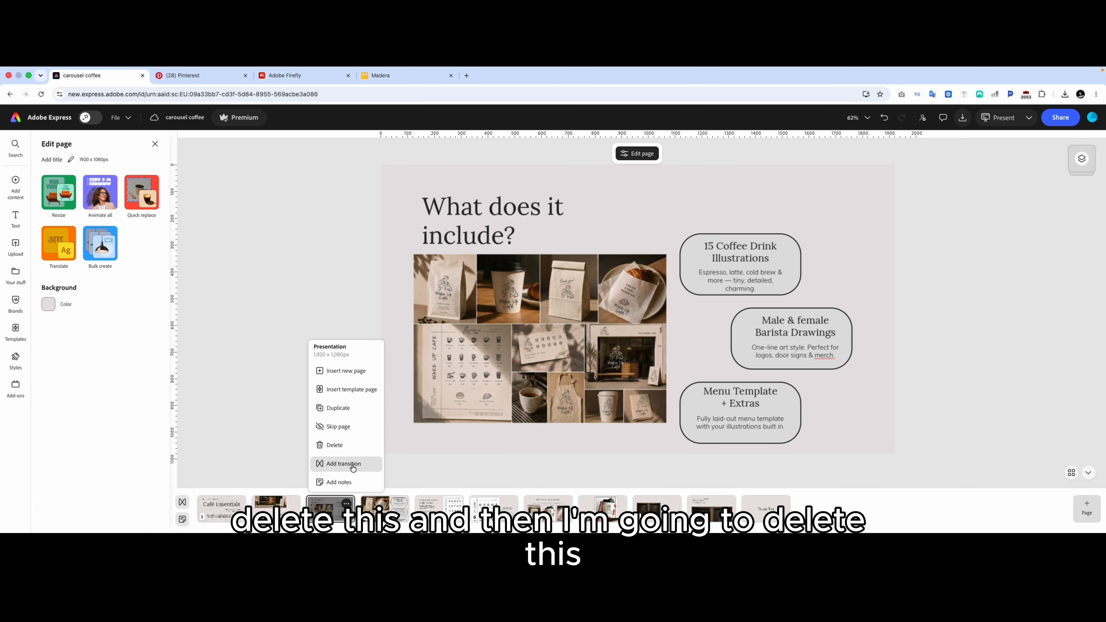
{"action": "left_click", "coordinate": [334, 445]}
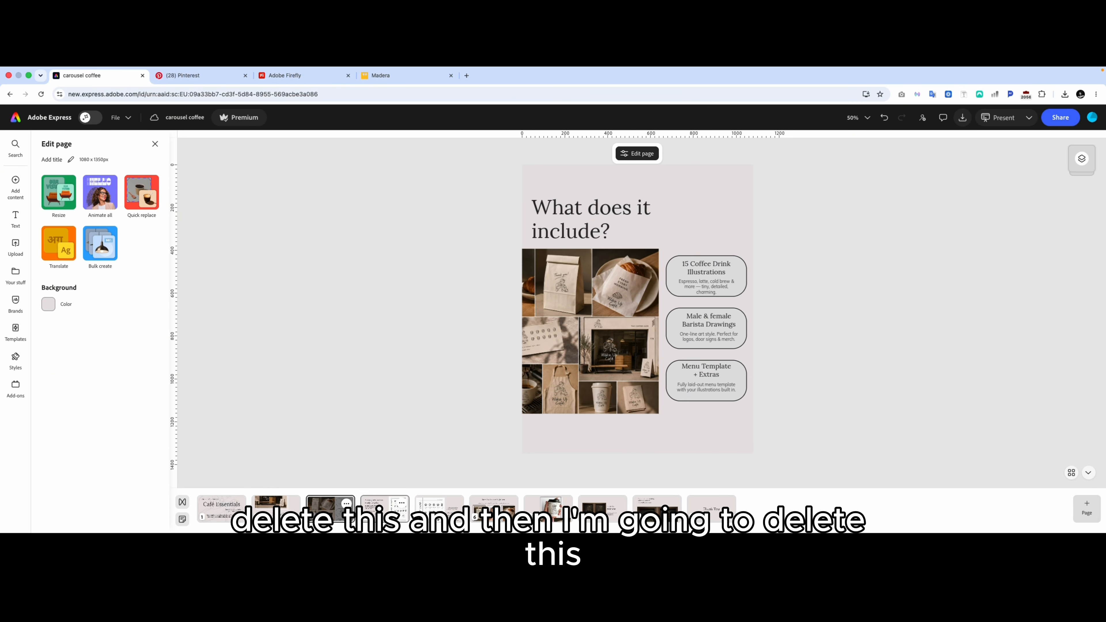
{"action": "left_click", "coordinate": [394, 505]}
{"action": "left_click", "coordinate": [401, 506]}
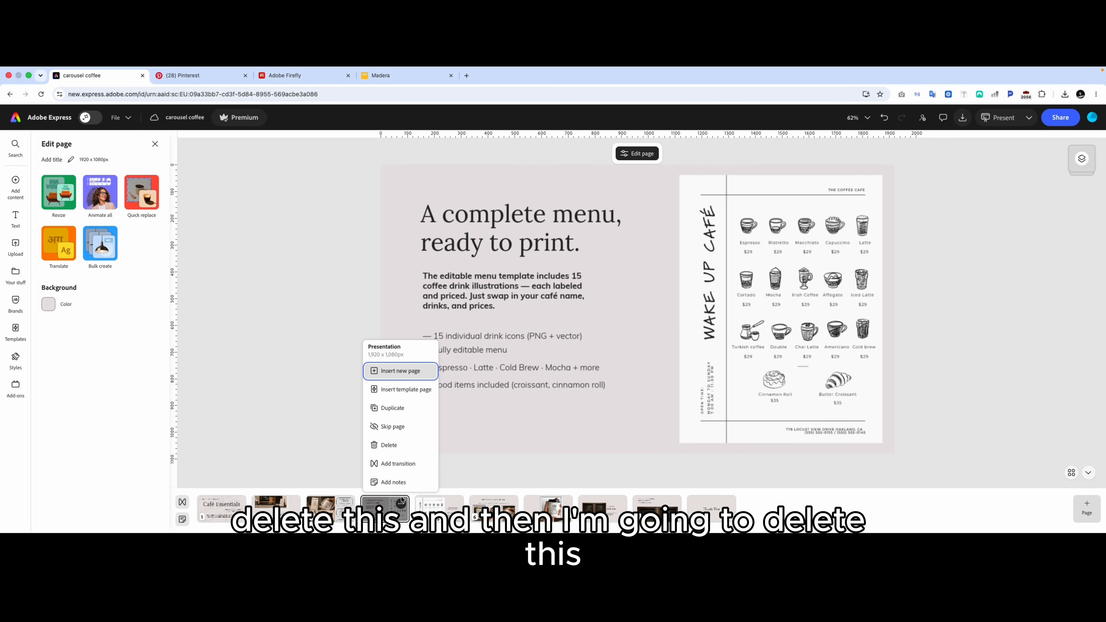
{"action": "left_click", "coordinate": [405, 445]}
Delete the 1920 x 1080 px versions of the "See it all come together." and "How to purchase" pages.
{"action": "left_click", "coordinate": [421, 507]}
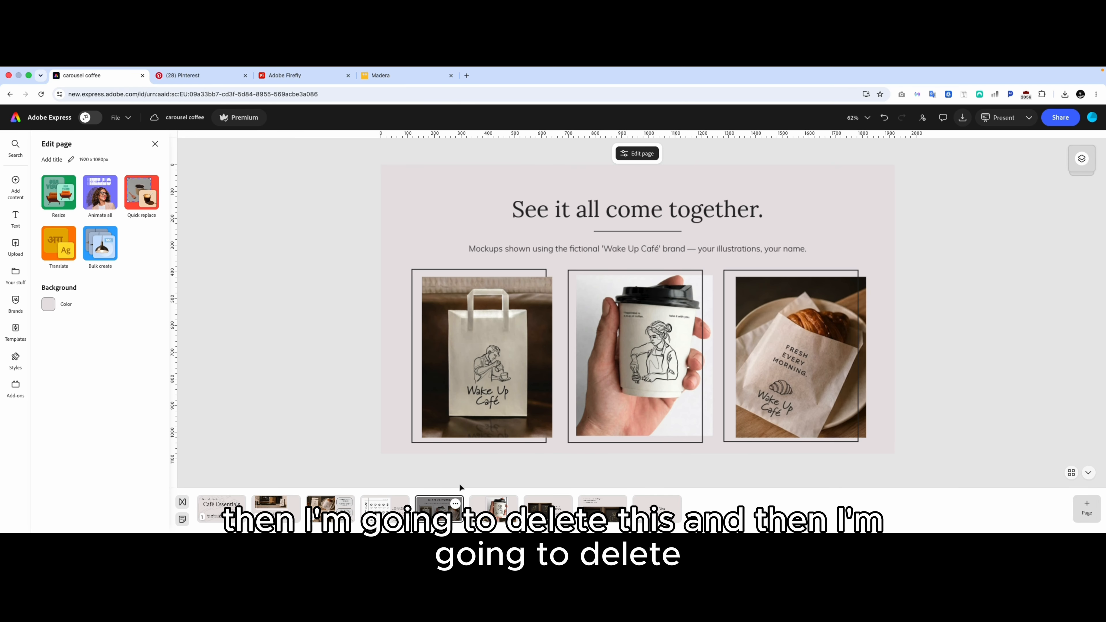
{"action": "left_click", "coordinate": [455, 504]}
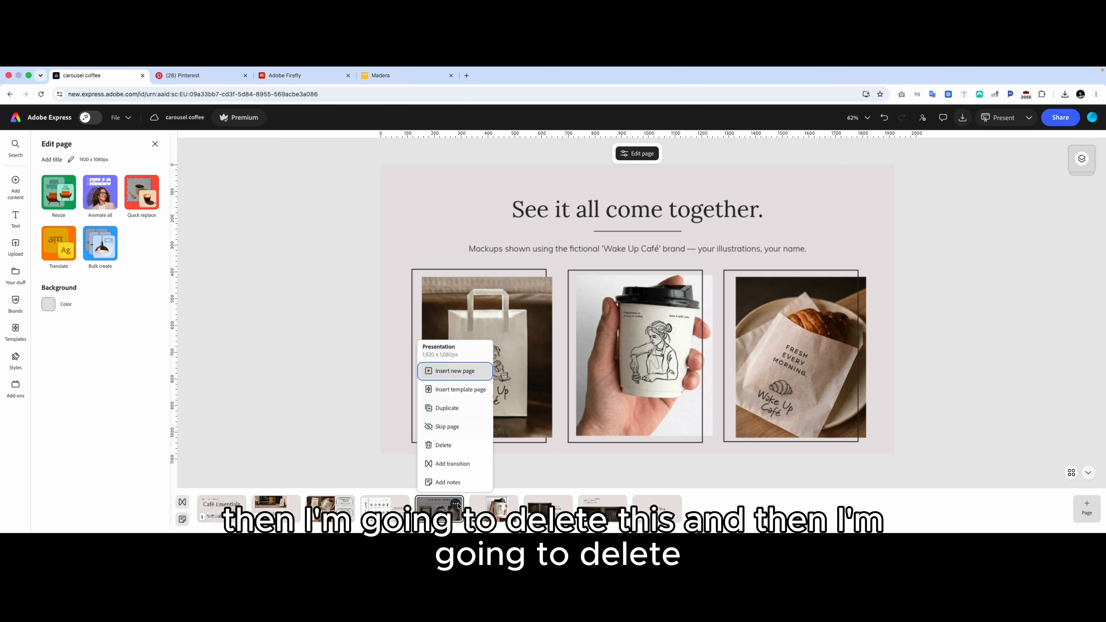
{"action": "left_click", "coordinate": [453, 445]}
{"action": "left_click", "coordinate": [433, 506]}
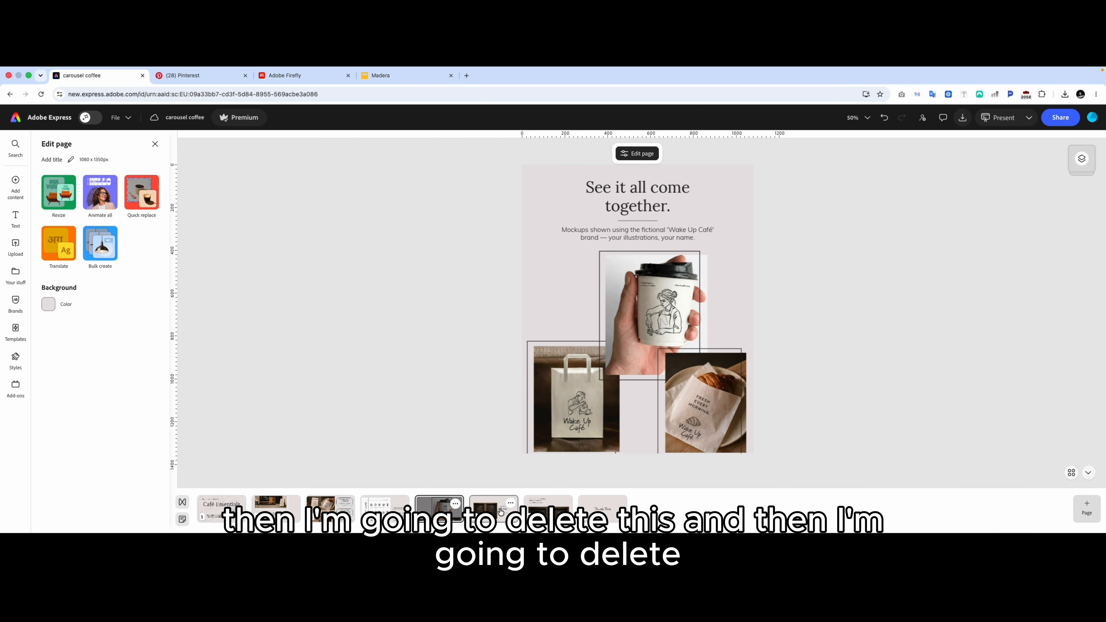
{"action": "left_click", "coordinate": [505, 507]}
{"action": "left_click", "coordinate": [510, 504]}
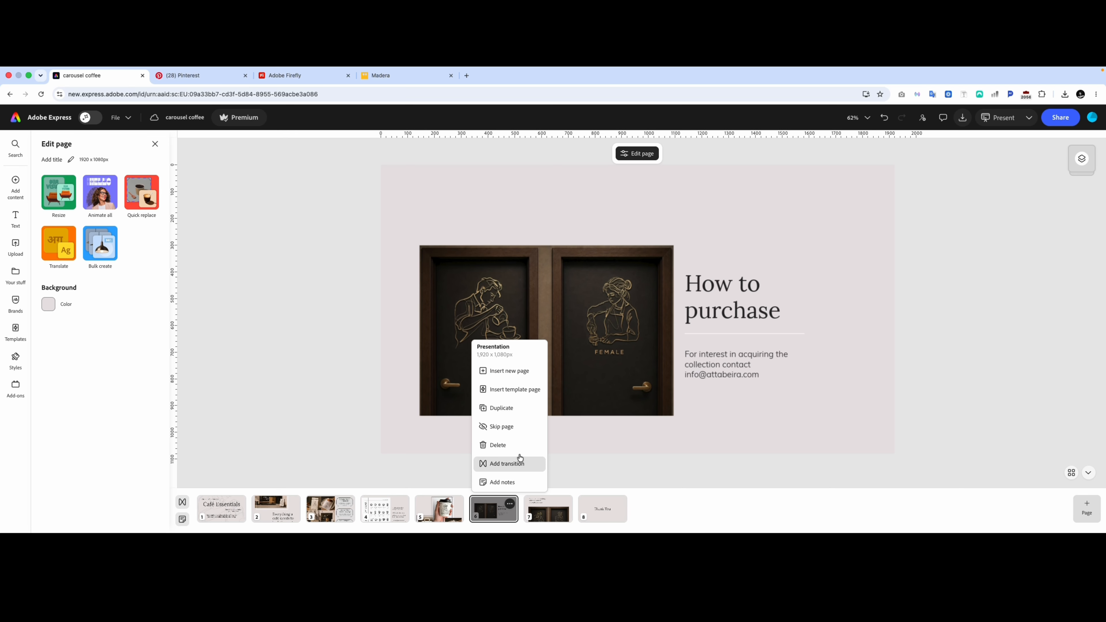
{"action": "left_click", "coordinate": [516, 445]}
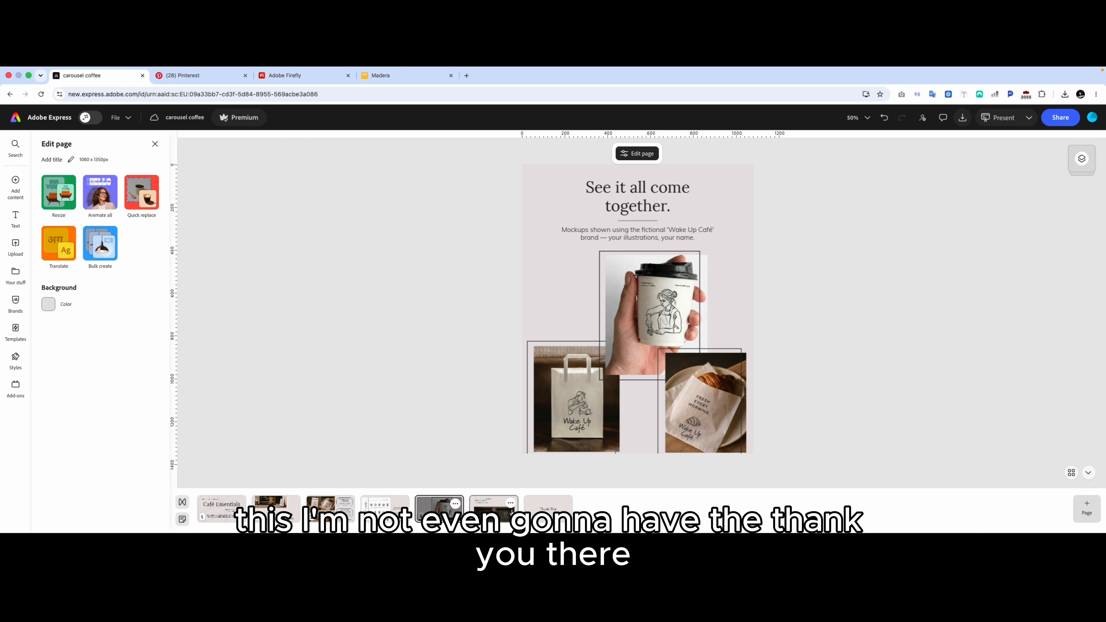
Delete the closing "Thank You" page from the carousel file.
{"action": "left_click", "coordinate": [548, 508]}
{"action": "left_click", "coordinate": [562, 504]}
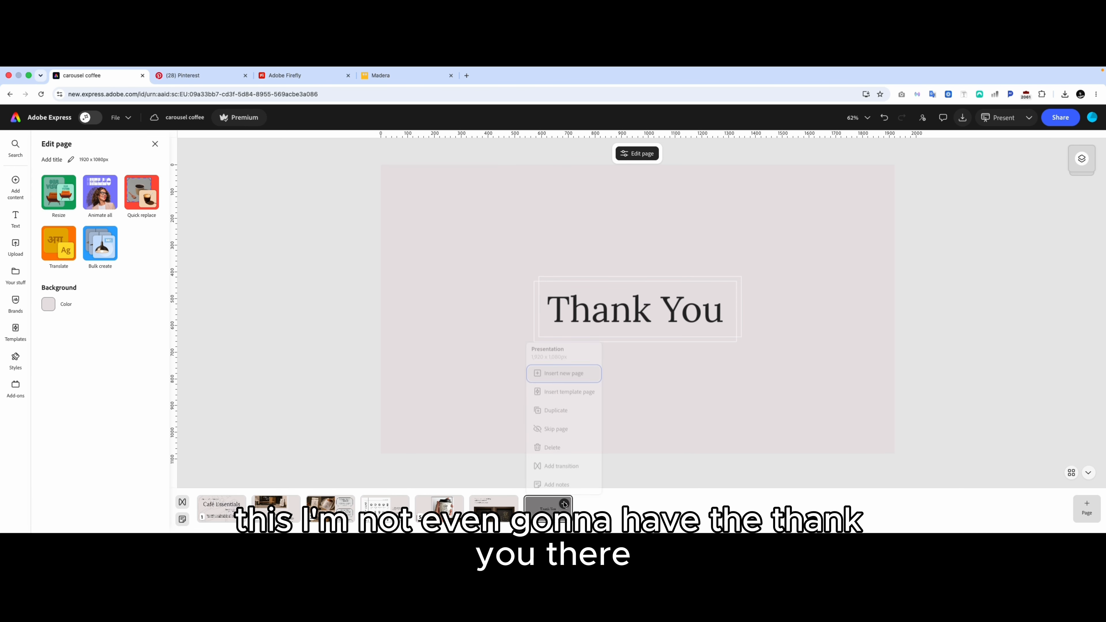
{"action": "left_click", "coordinate": [566, 443]}
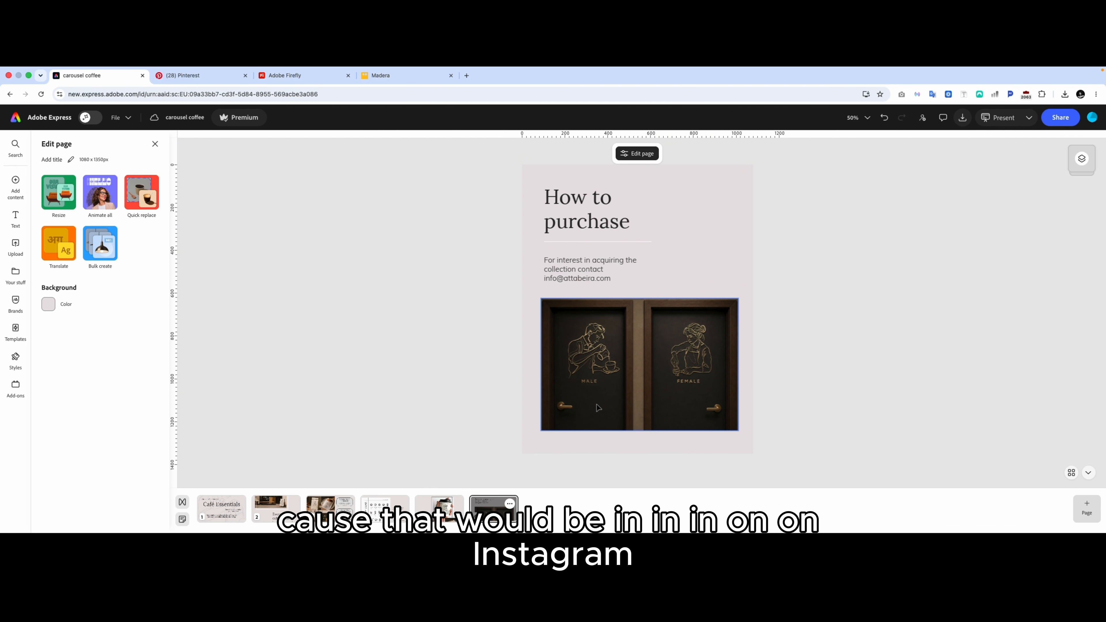
Review the remaining carousel pages in order, from the "Café Essentials" cover to the "How to purchase" page.
{"action": "left_click", "coordinate": [237, 504]}
{"action": "left_click", "coordinate": [267, 505]}
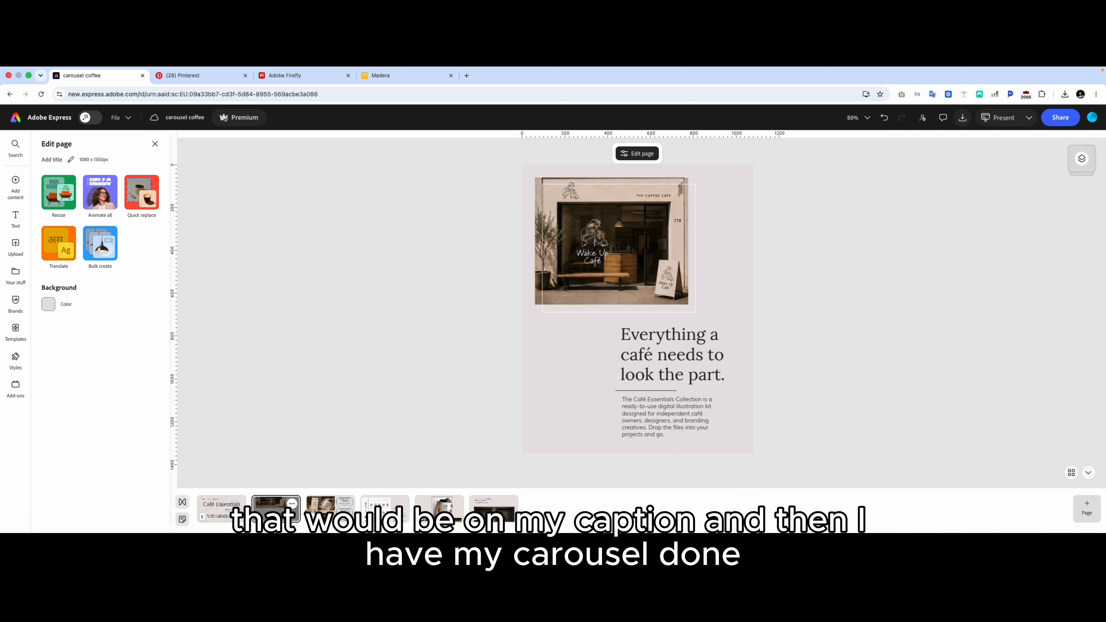
{"action": "left_click", "coordinate": [317, 509]}
{"action": "left_click", "coordinate": [375, 511]}
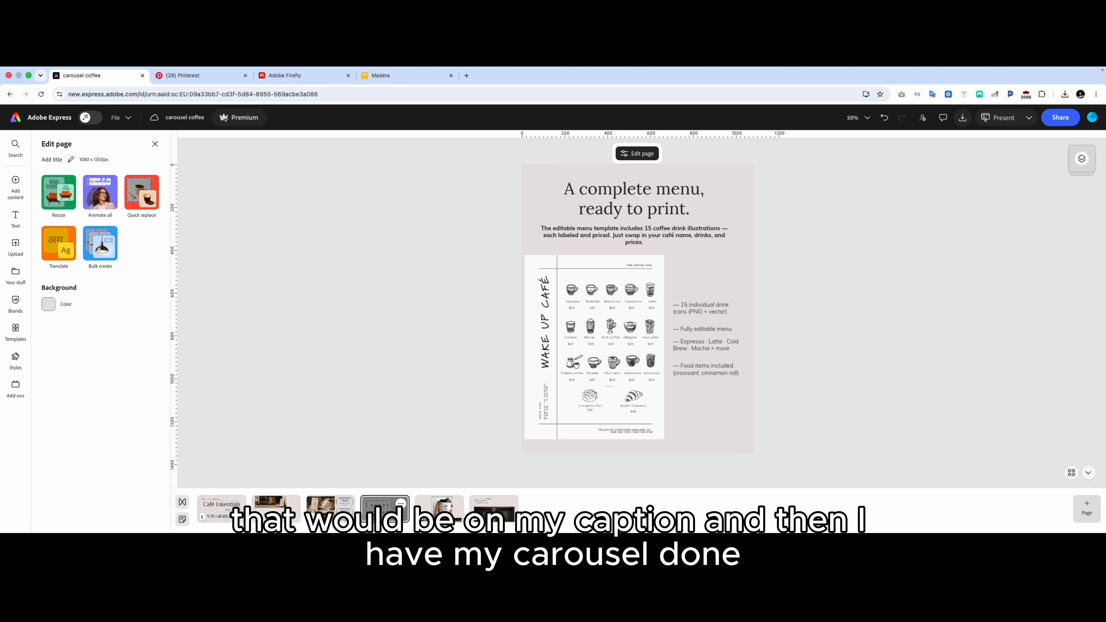
{"action": "left_click", "coordinate": [439, 507]}
{"action": "left_click", "coordinate": [493, 508]}
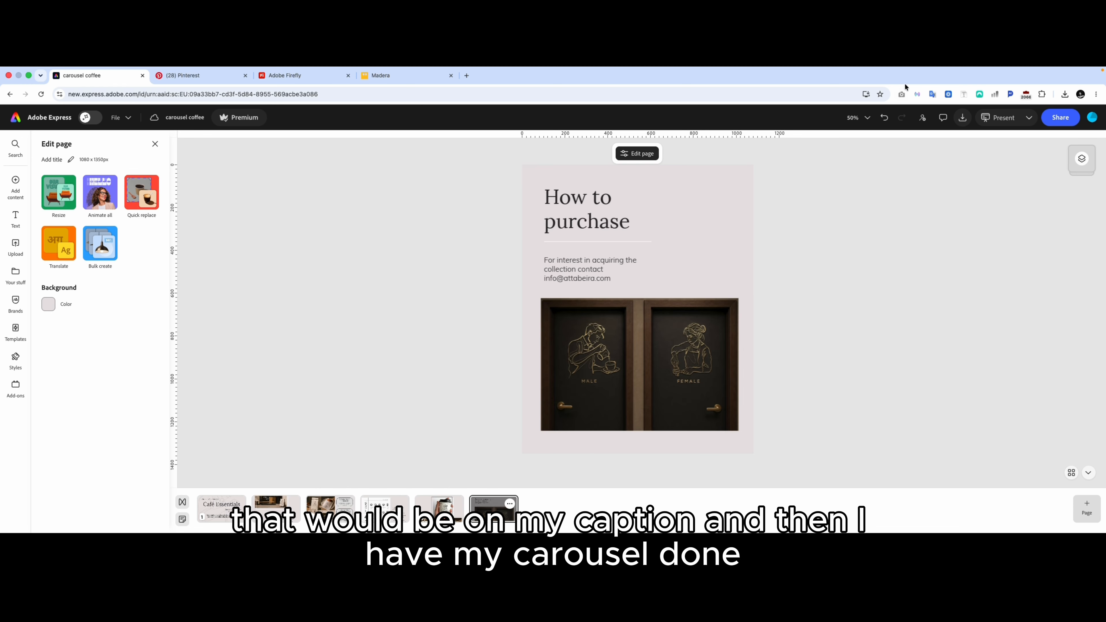